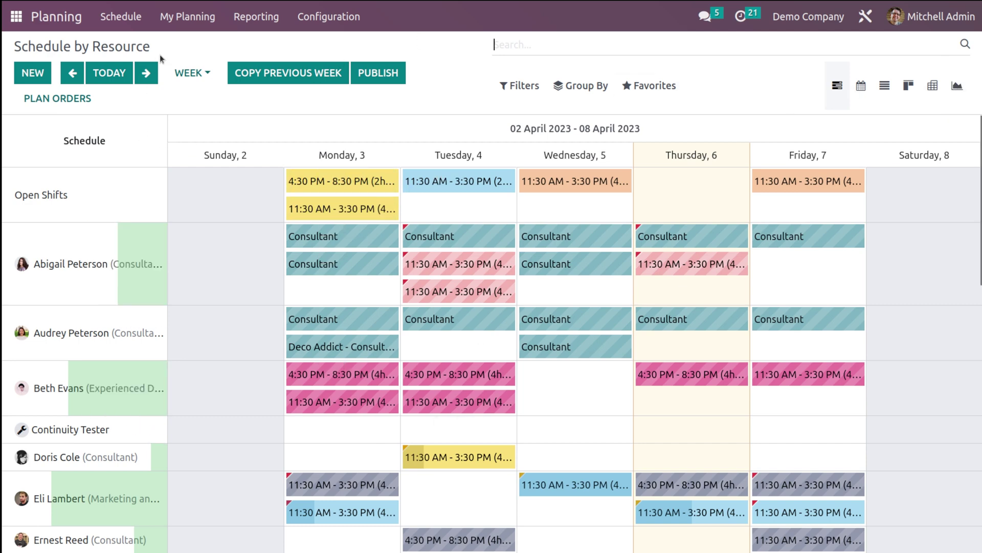
pyautogui.click(131, 27)
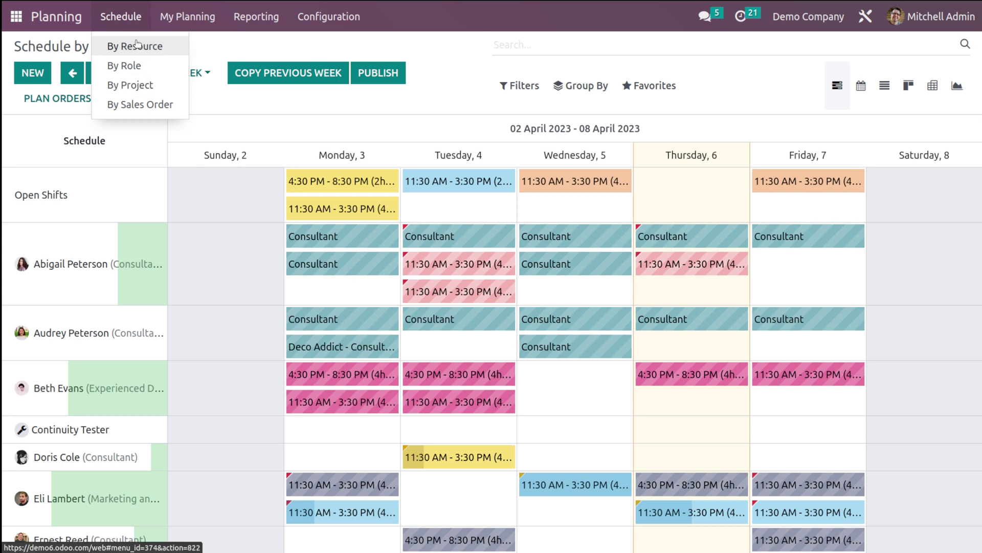
pyautogui.click(208, 107)
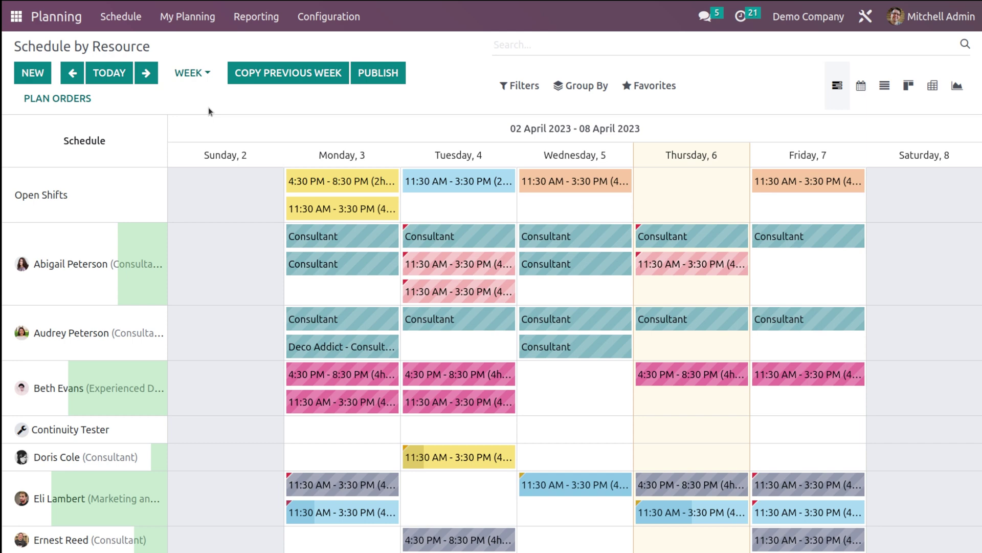
pyautogui.moveTo(245, 174)
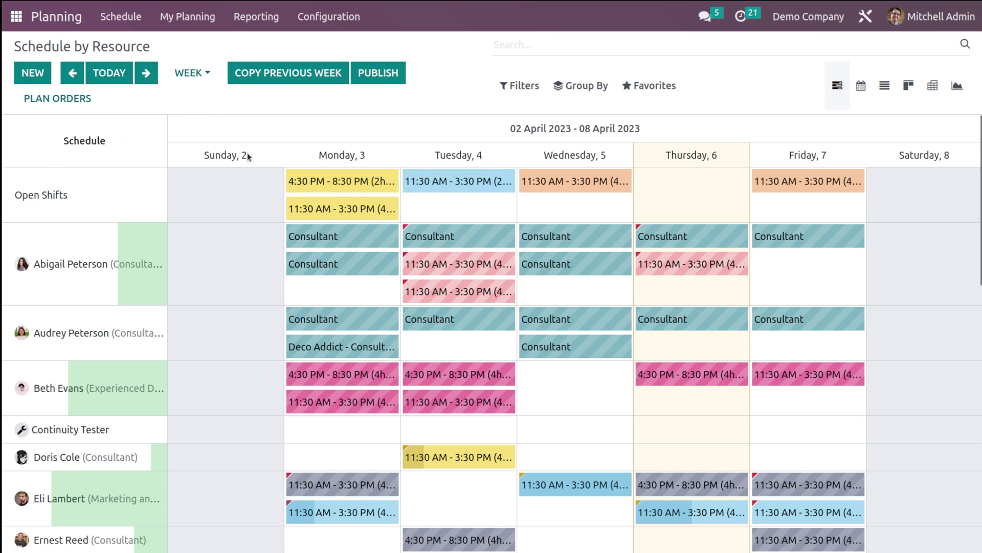
# - View the resource schedule by day, by month and by year, and return it to the weekly range
pyautogui.click(209, 75)
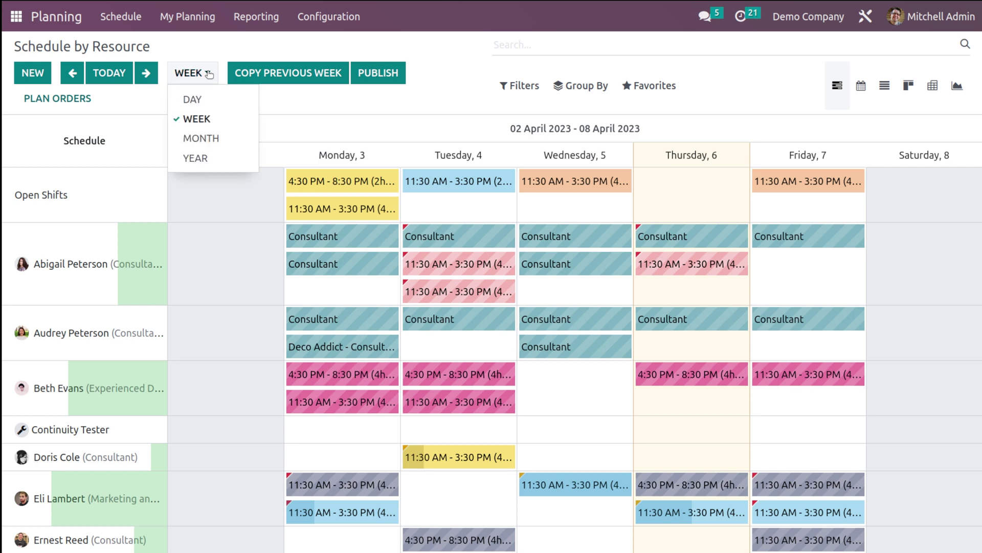
pyautogui.click(219, 99)
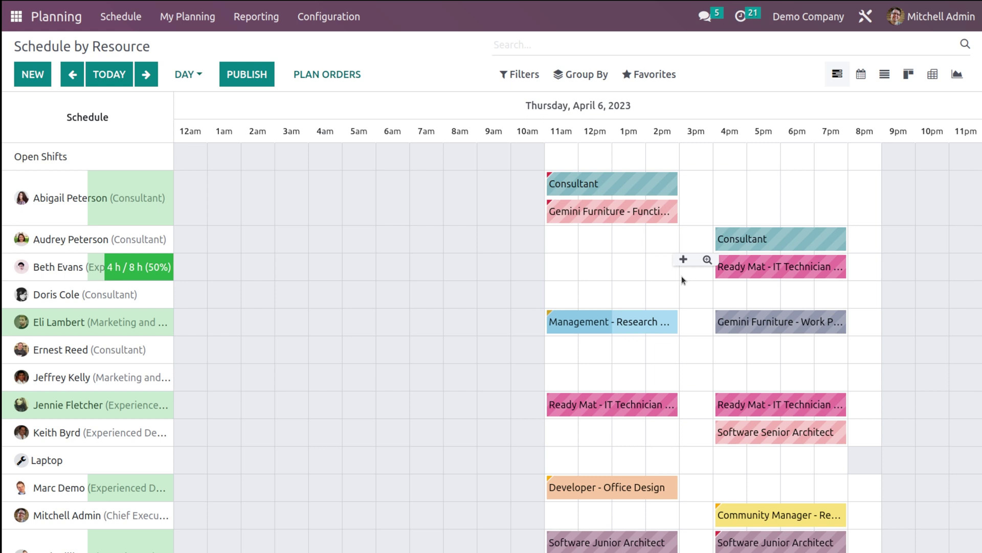
pyautogui.click(185, 76)
pyautogui.click(198, 137)
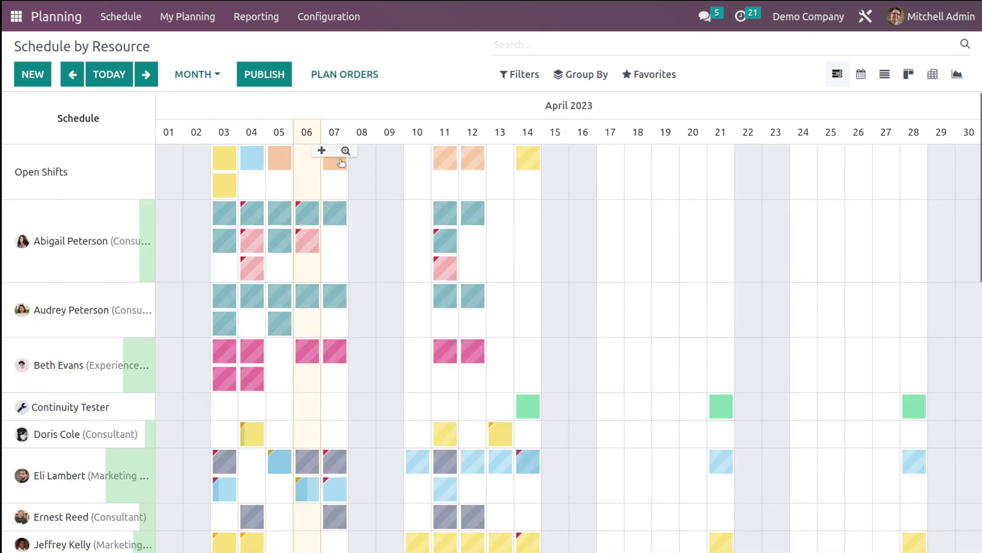
pyautogui.click(197, 76)
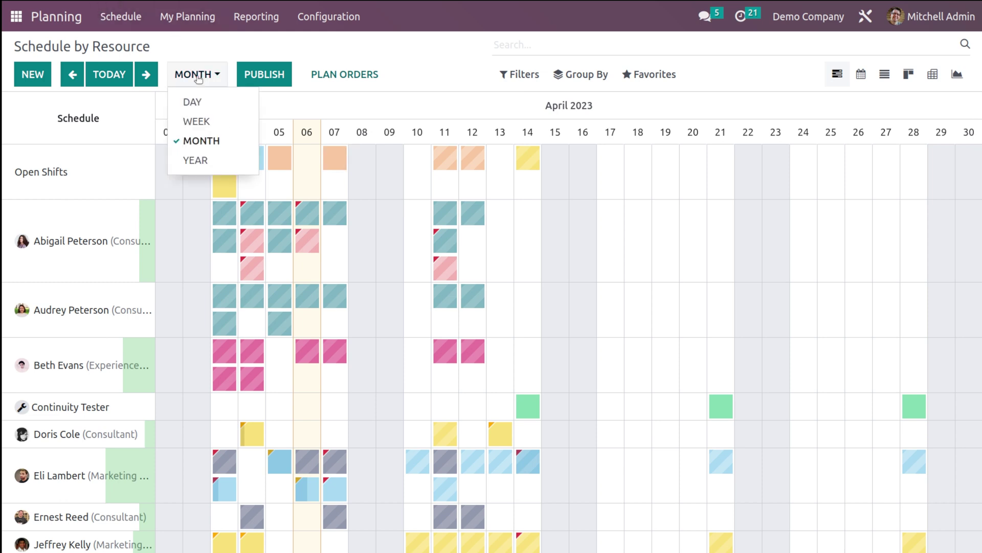
pyautogui.click(222, 160)
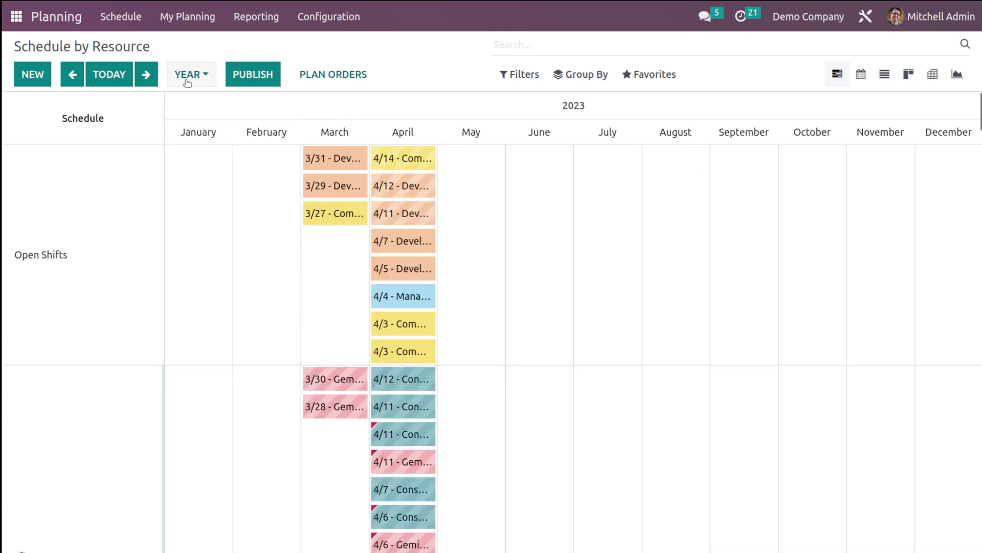
pyautogui.click(187, 77)
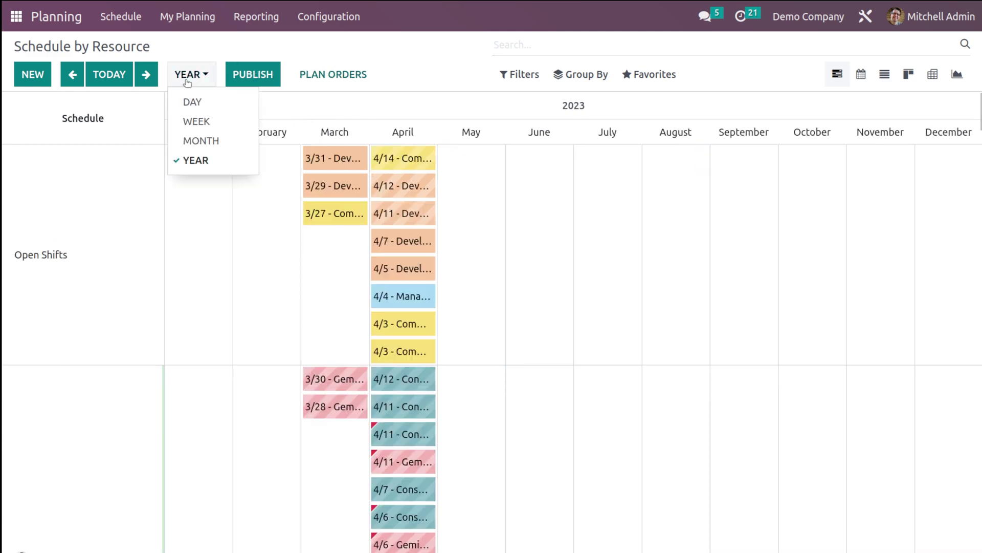
pyautogui.click(204, 119)
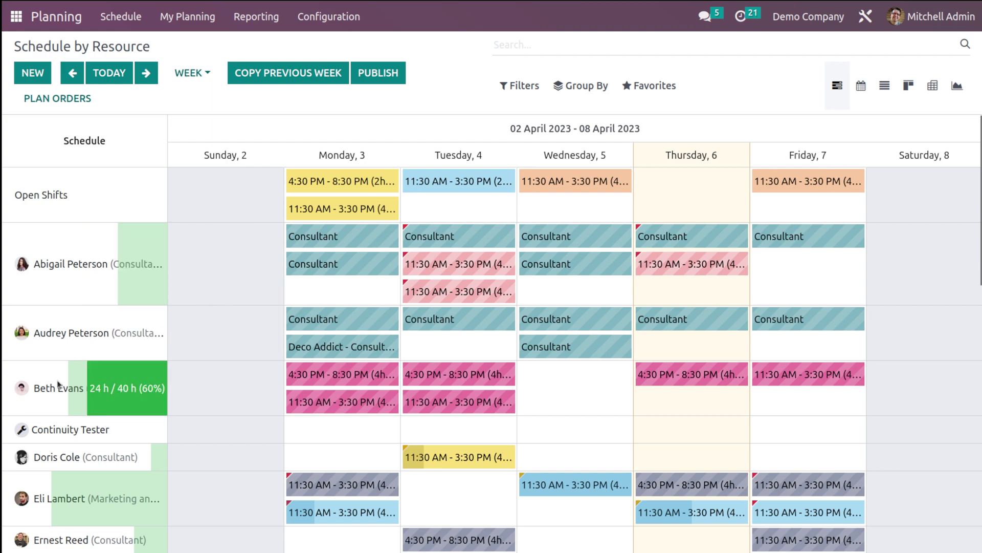
# - Examine the weekly shifts and allocated hours of all employees and material resources in the schedule
pyautogui.scroll(-10, 58, 381)
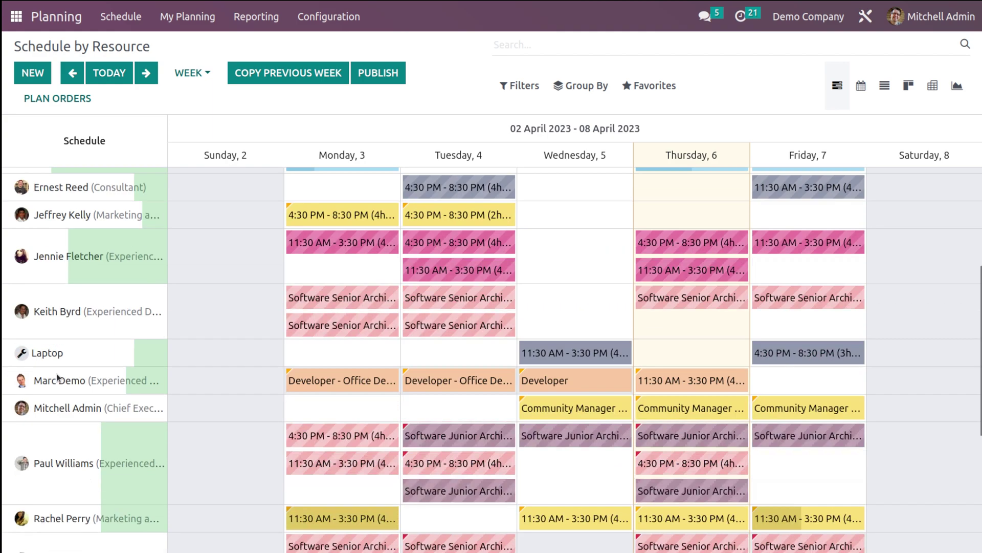
pyautogui.scroll(10, 58, 378)
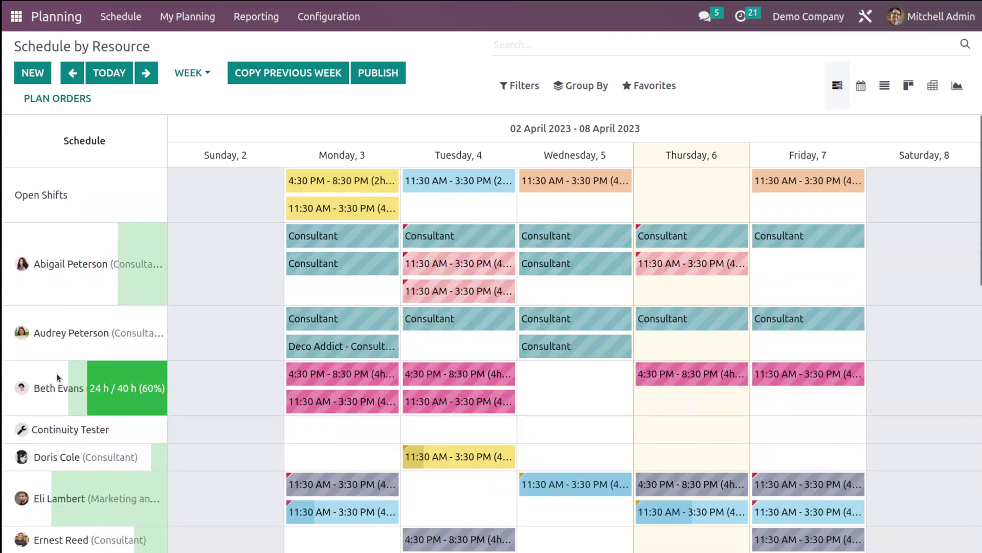
pyautogui.scroll(-5, 36, 460)
pyautogui.scroll(5, 37, 463)
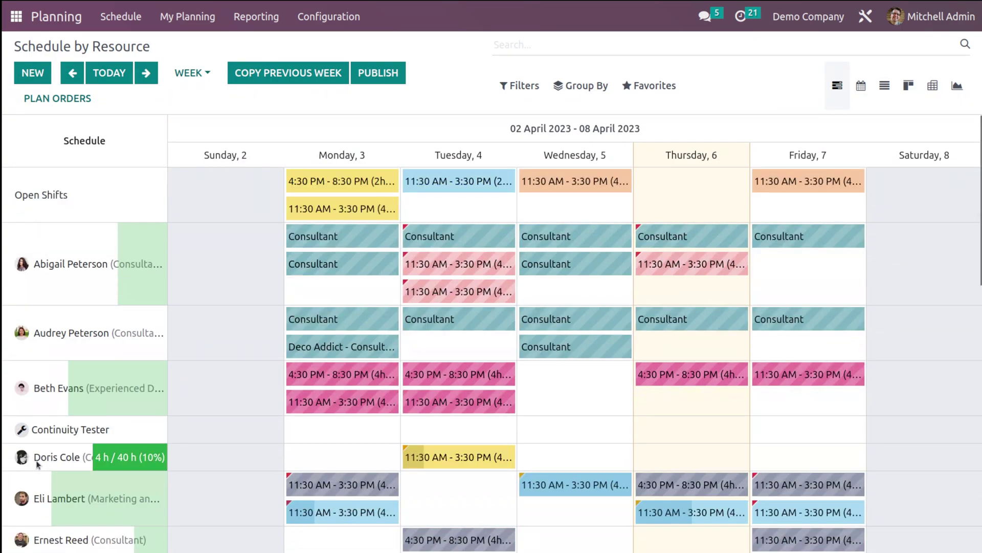
pyautogui.scroll(-8, 36, 463)
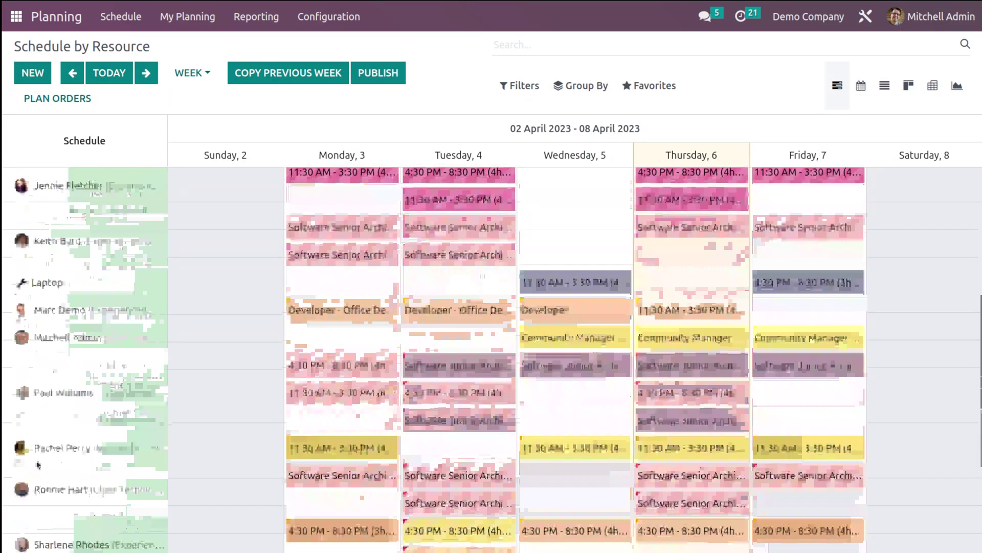
pyautogui.scroll(-3, 37, 464)
pyautogui.scroll(5, 37, 463)
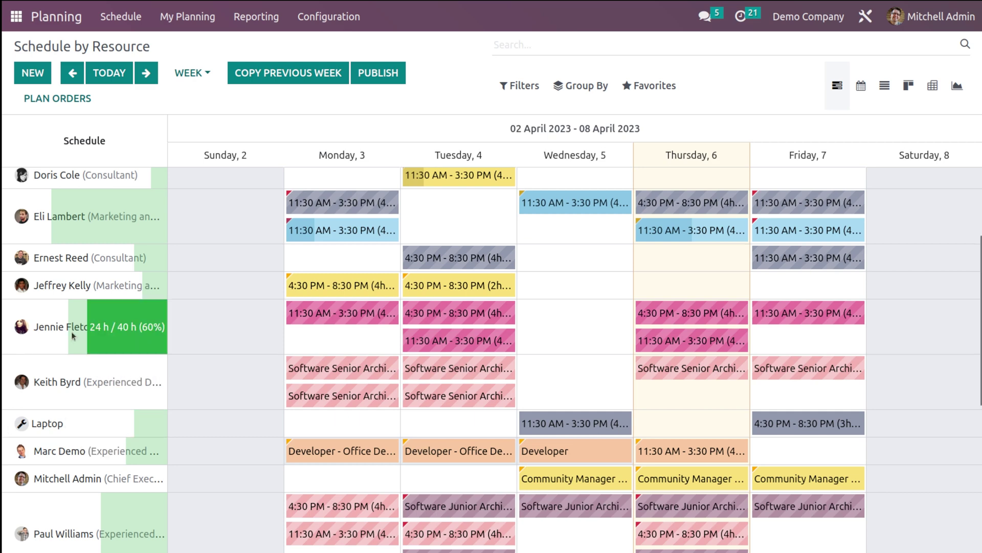
pyautogui.scroll(5, 73, 333)
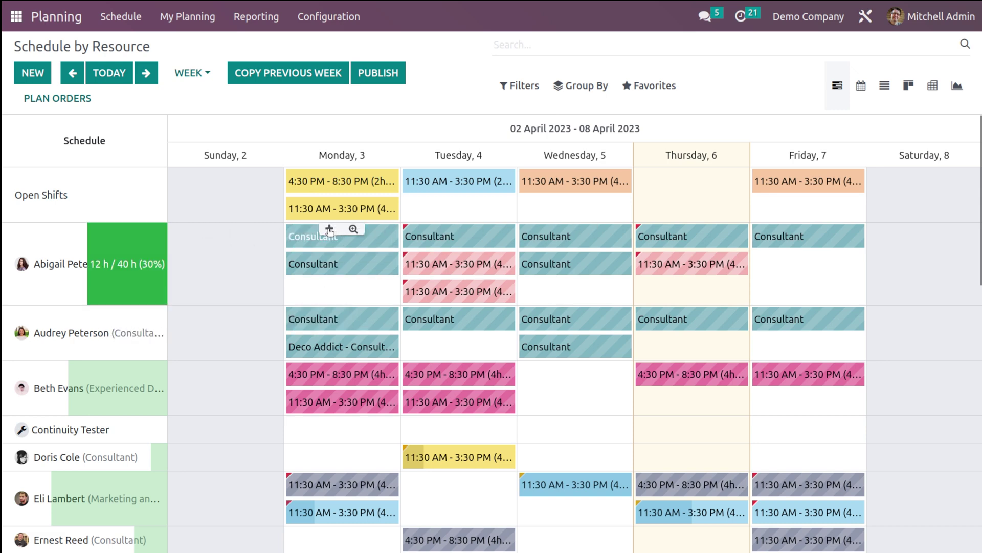
# - Create a new shift for the first consultant on Monday, April 3, and review the available resources and projects
pyautogui.click(330, 230)
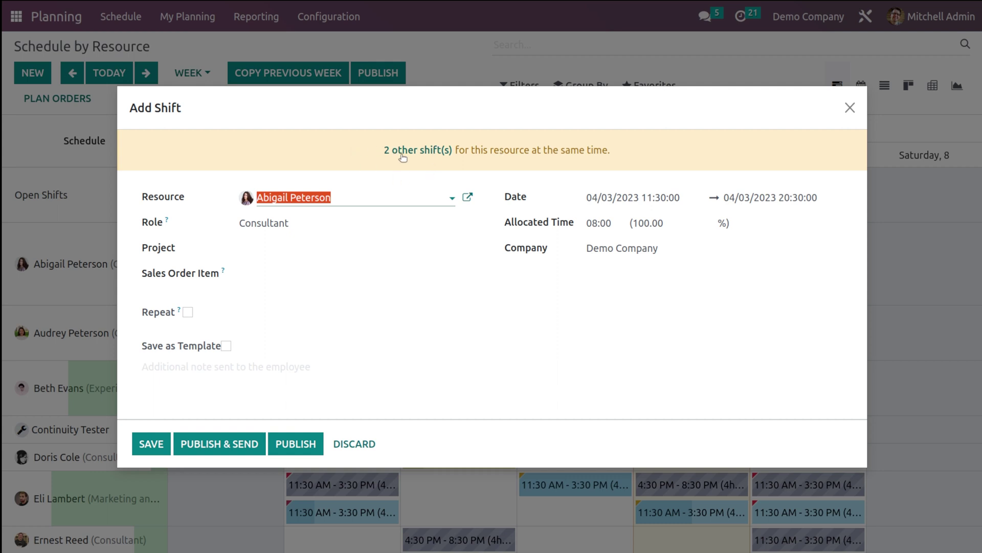
pyautogui.click(393, 199)
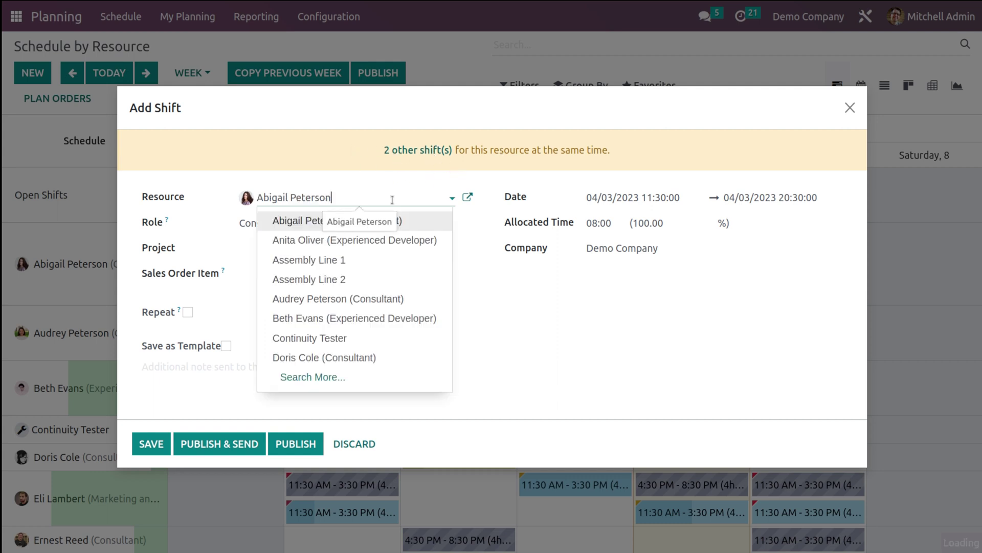
pyautogui.click(289, 169)
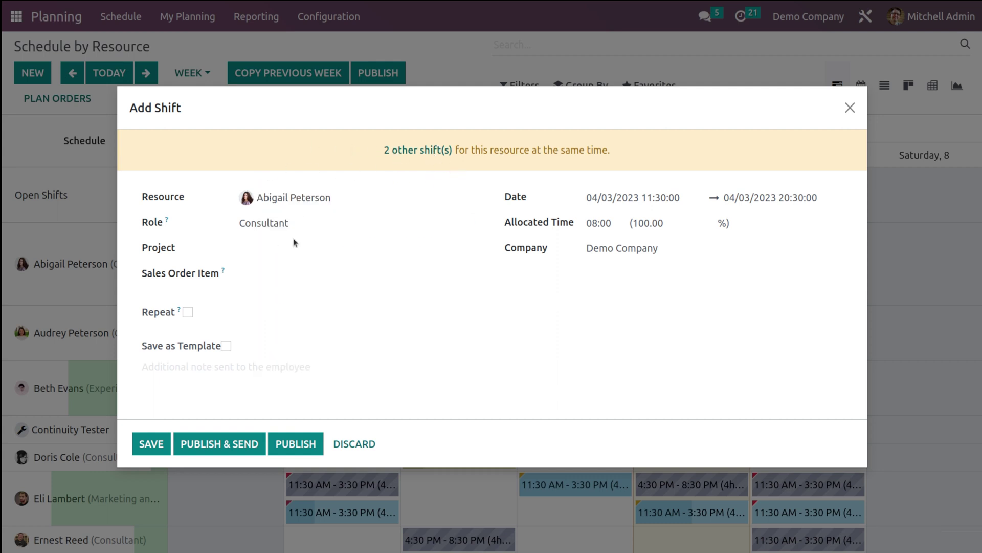
pyautogui.click(329, 222)
pyautogui.click(331, 222)
pyautogui.click(264, 248)
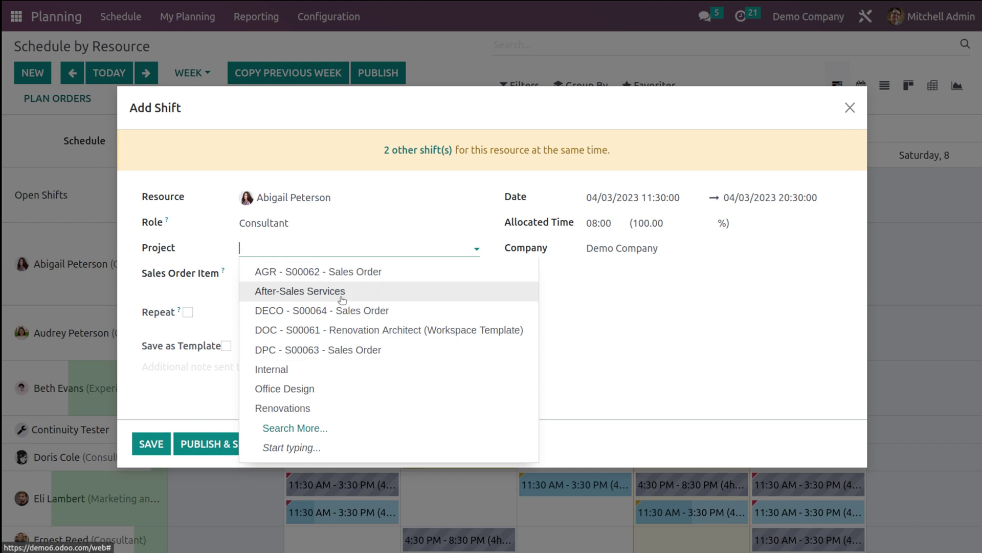
pyautogui.click(205, 295)
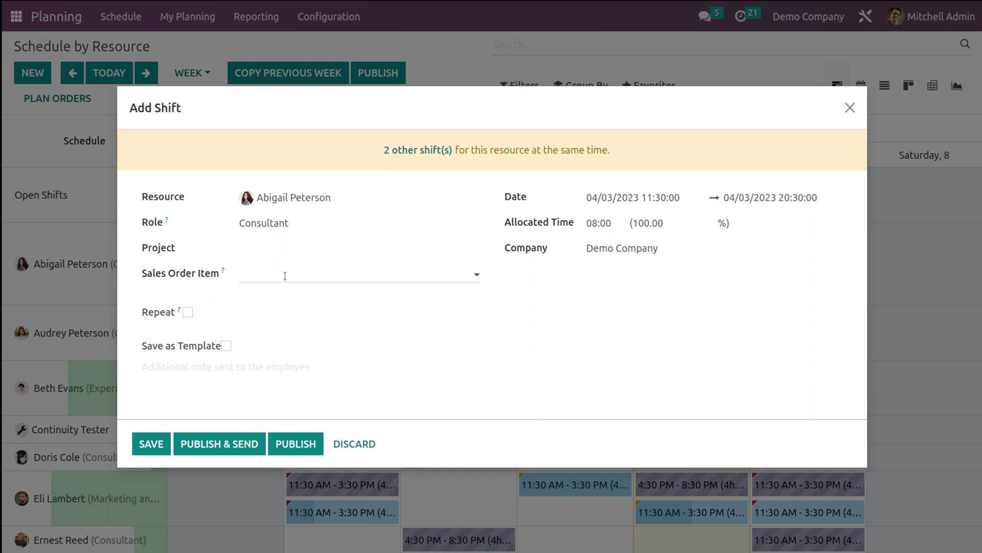
# - Save the new Monday shift with repetition and saving as a template both switched off
pyautogui.click(188, 311)
pyautogui.click(188, 312)
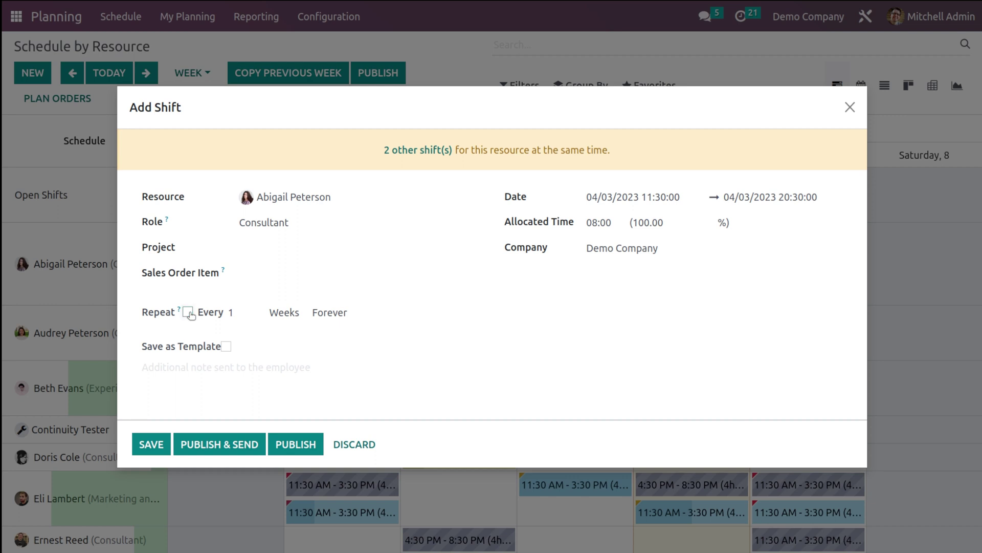
pyautogui.click(227, 347)
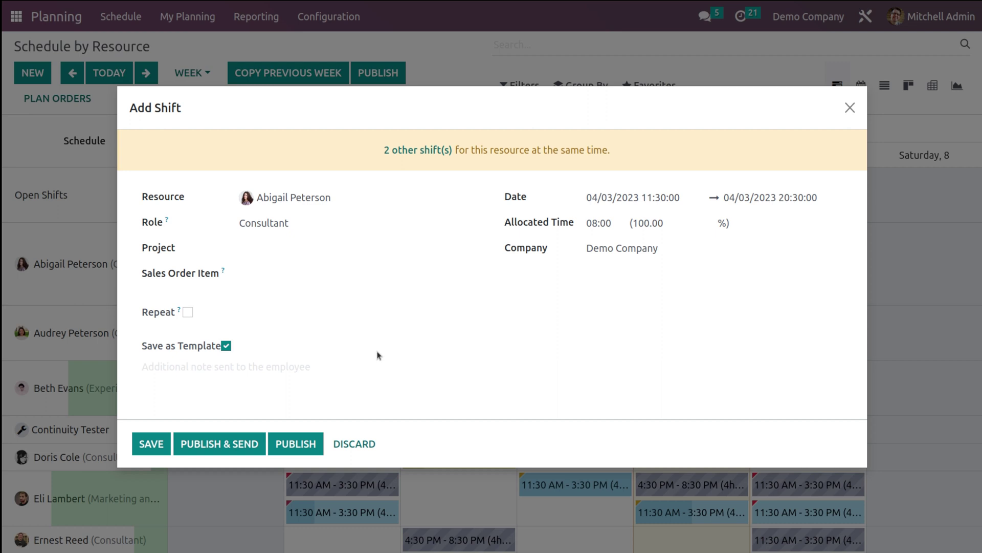
pyautogui.click(226, 346)
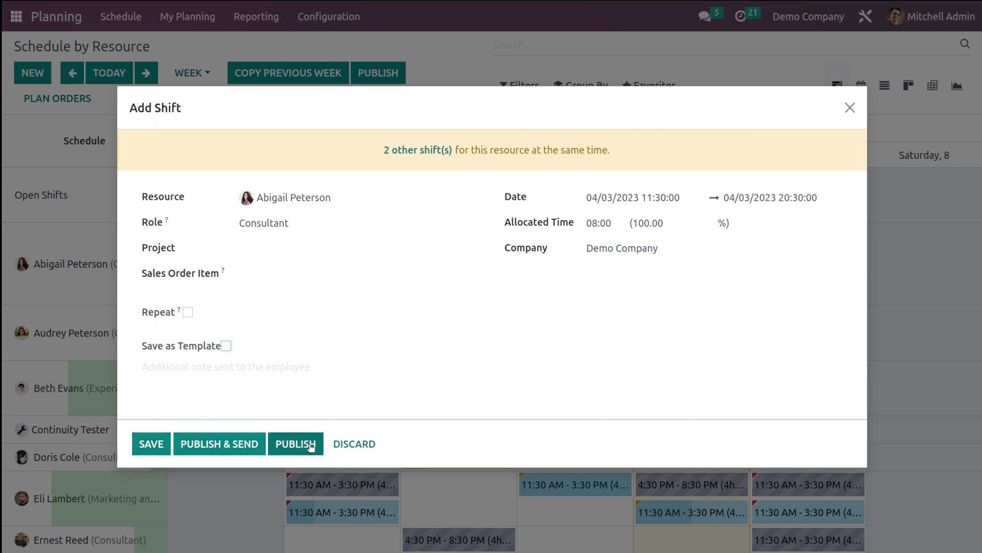
pyautogui.click(156, 446)
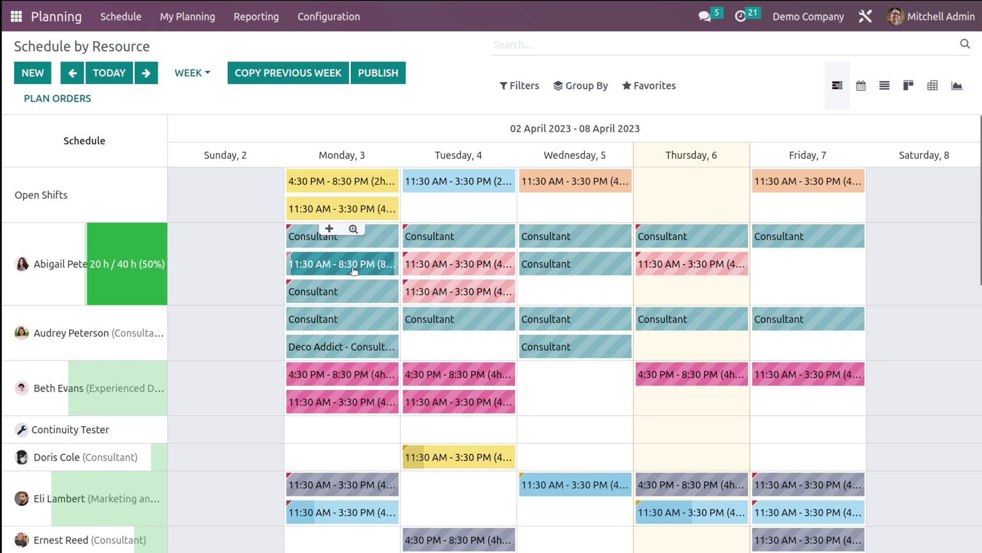
# - Publish and send the first consultant's Monday shift from 11:30 AM to 8:30 PM, and check its details
pyautogui.click(309, 264)
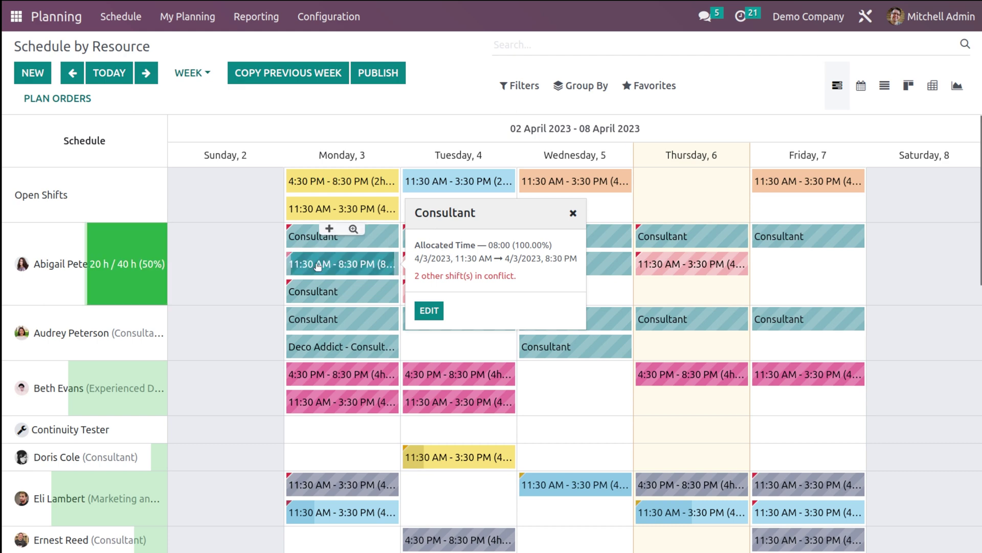
pyautogui.click(429, 311)
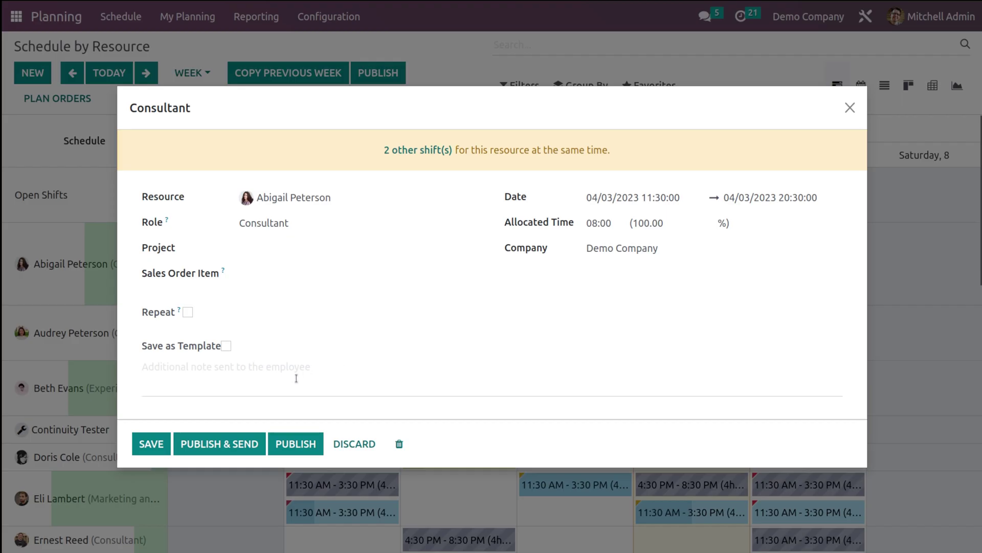
pyautogui.click(227, 443)
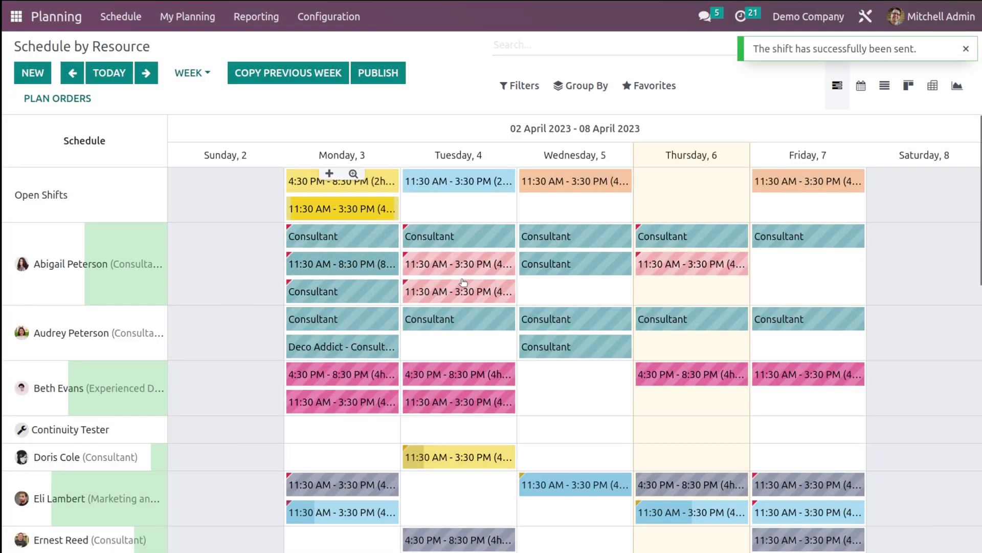
pyautogui.click(334, 265)
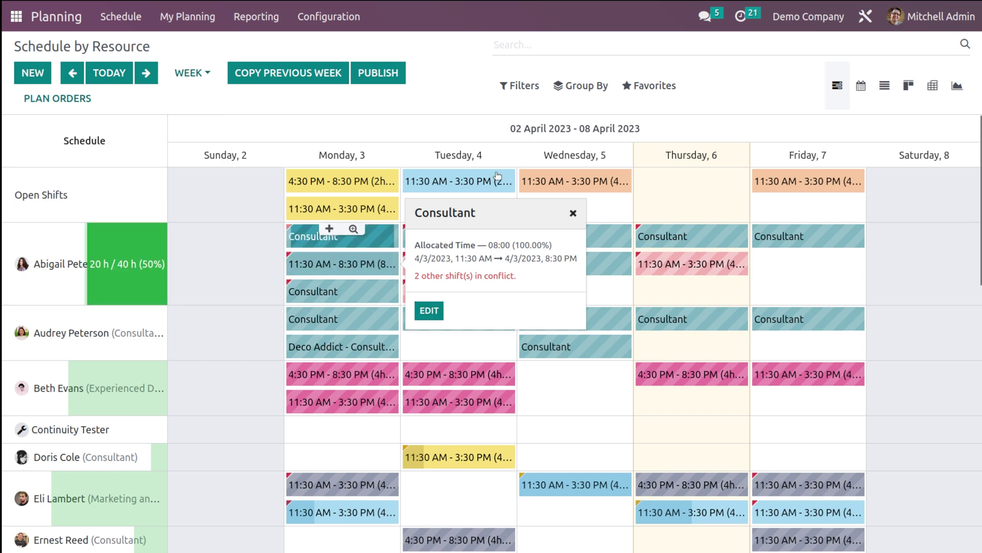
pyautogui.click(574, 213)
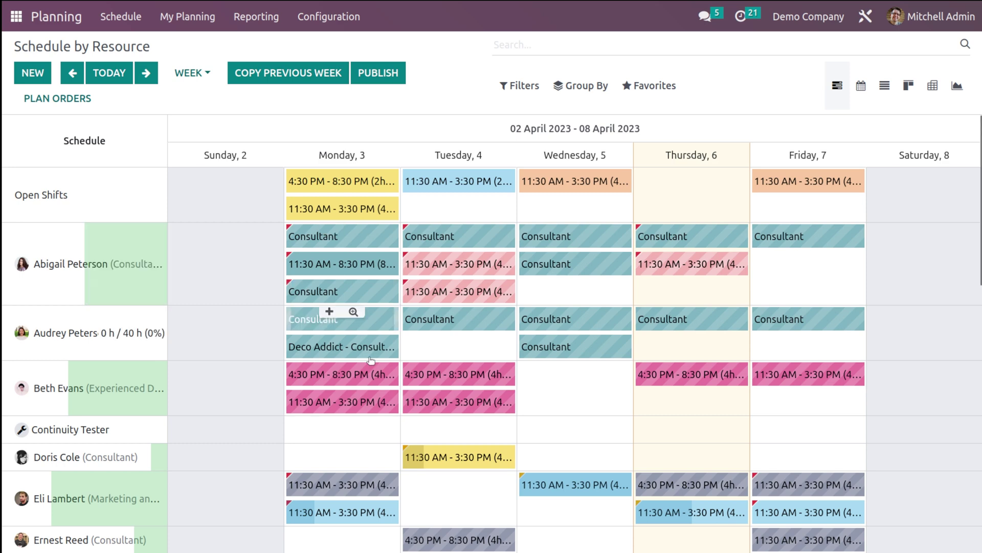
# - Assign Monday's open 4:30 PM - 8:30 PM Community Manager shift to the first consultant in the resource list and save it
pyautogui.scroll(-4, 374, 376)
pyautogui.scroll(4, 376, 376)
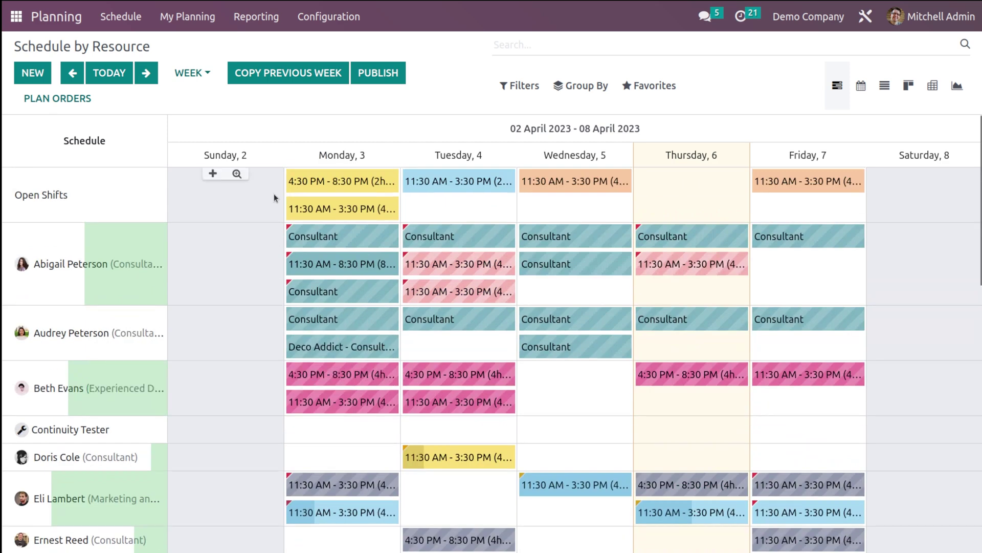
pyautogui.click(343, 187)
pyautogui.click(432, 220)
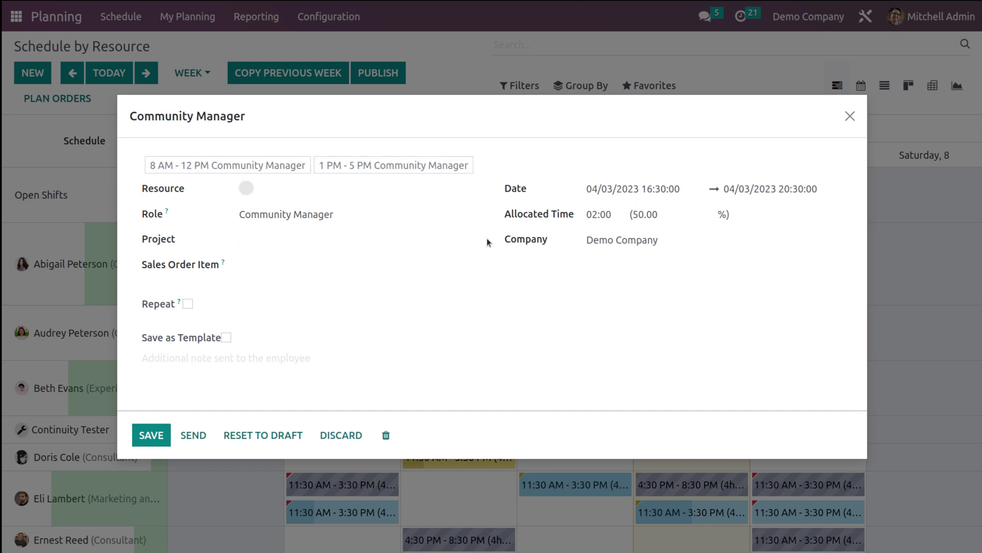
pyautogui.click(311, 192)
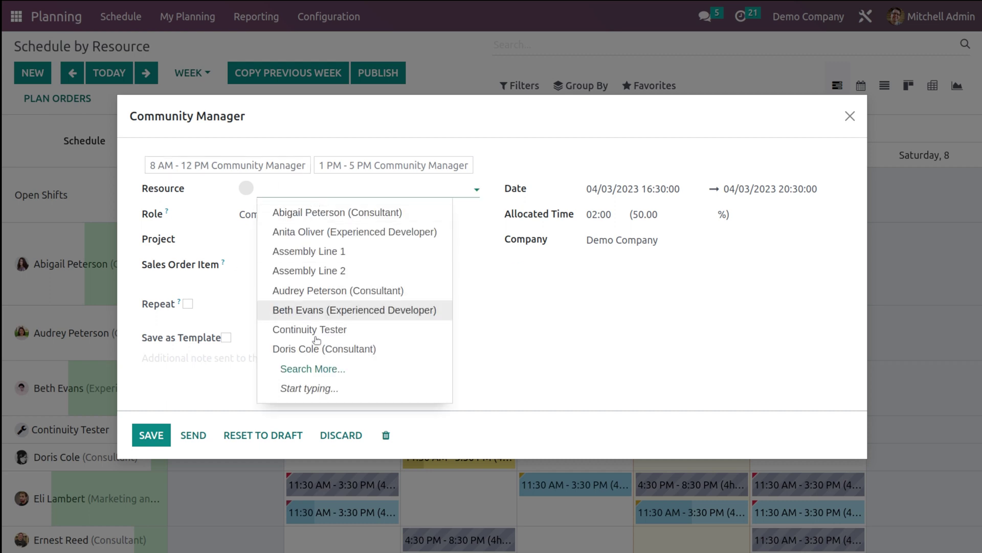
pyautogui.click(318, 215)
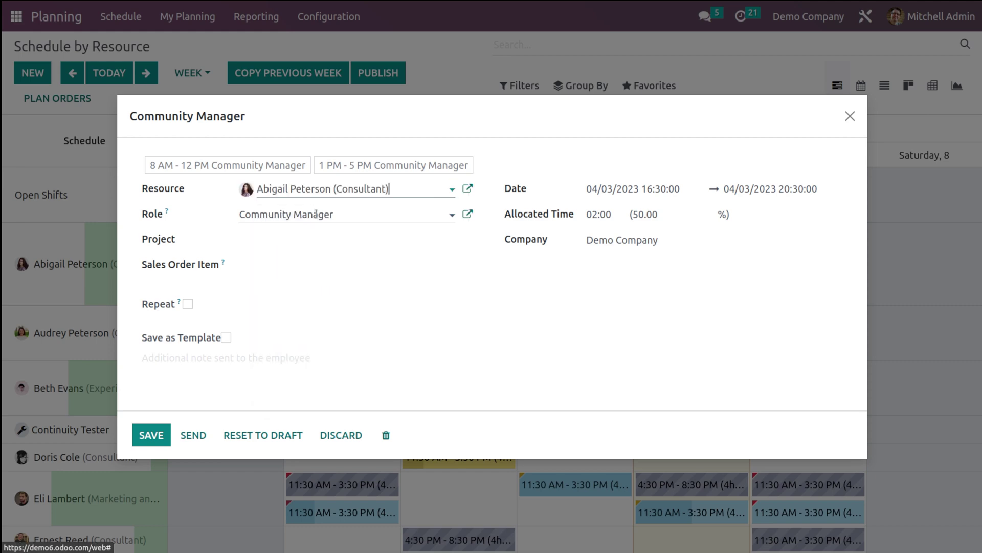
pyautogui.click(151, 434)
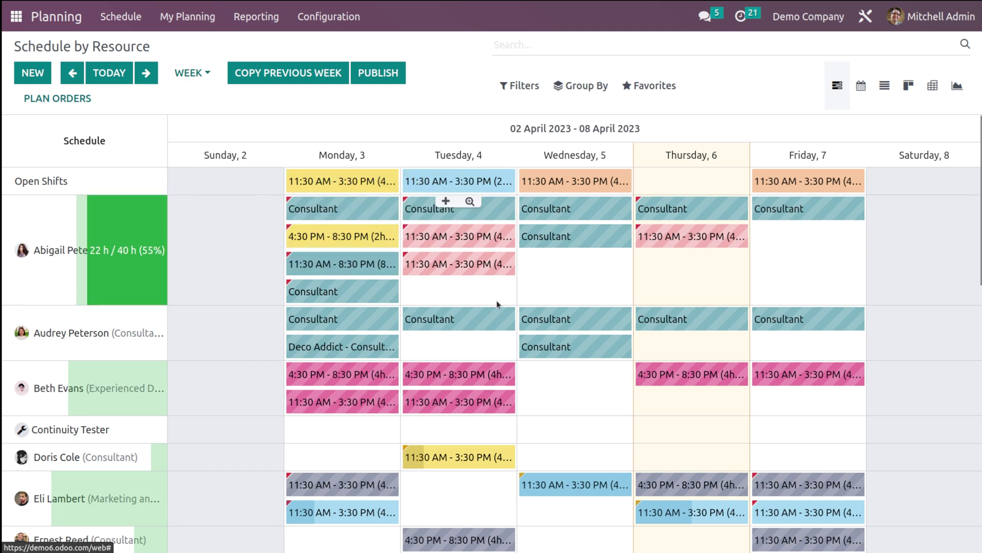
# - Start a new shift and assign it to the first Experienced Developer offered in the resource list
pyautogui.scroll(-15, 496, 303)
pyautogui.scroll(2, 498, 303)
pyautogui.scroll(10, 499, 304)
pyautogui.click(25, 77)
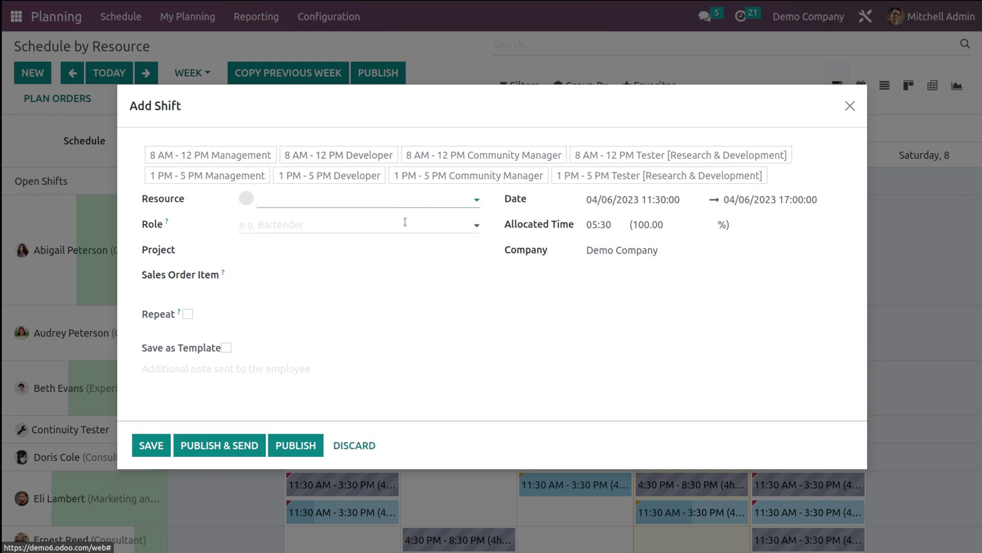
pyautogui.click(294, 205)
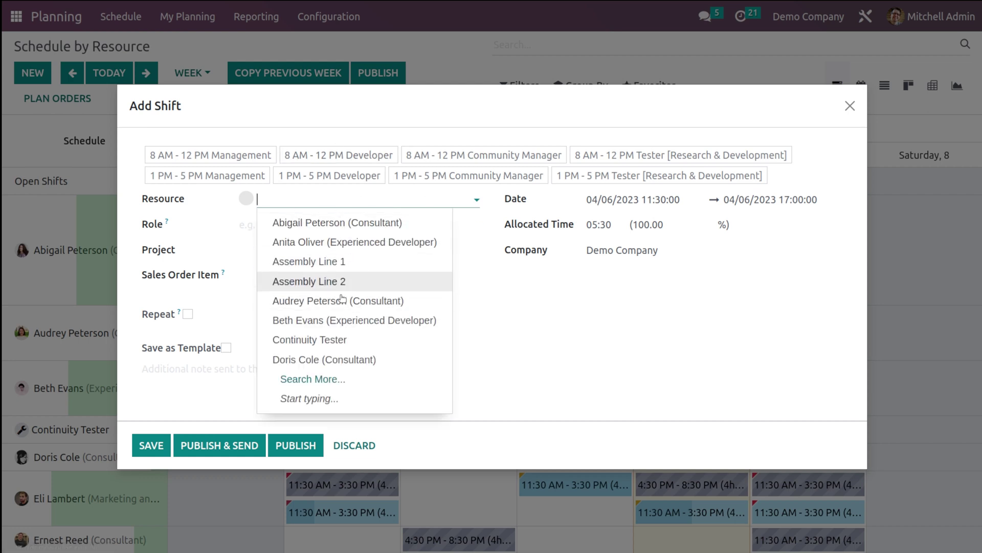
pyautogui.click(294, 243)
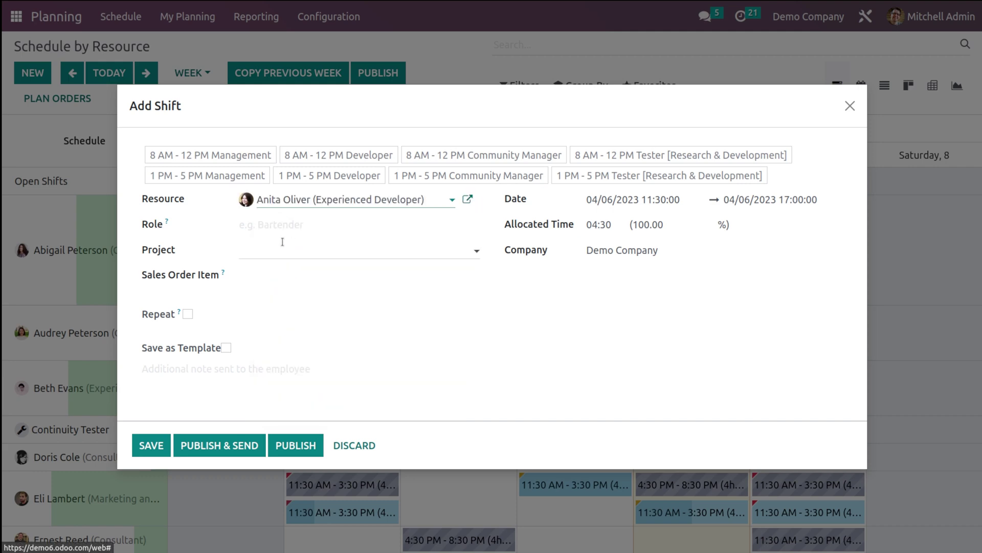
# - Schedule the new shift on 04/06/2023 from 12:30 to 21:00 and save it
pyautogui.click(672, 199)
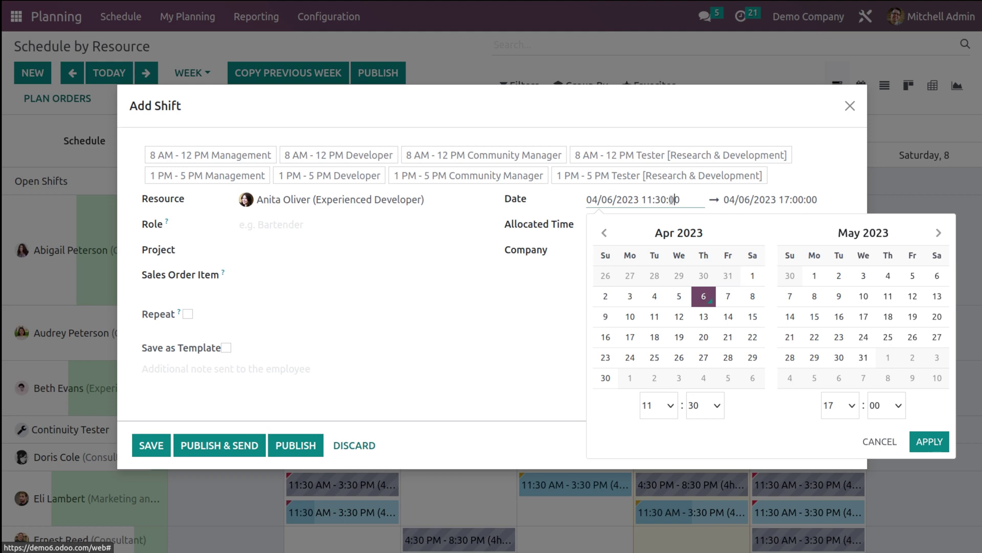
pyautogui.click(670, 406)
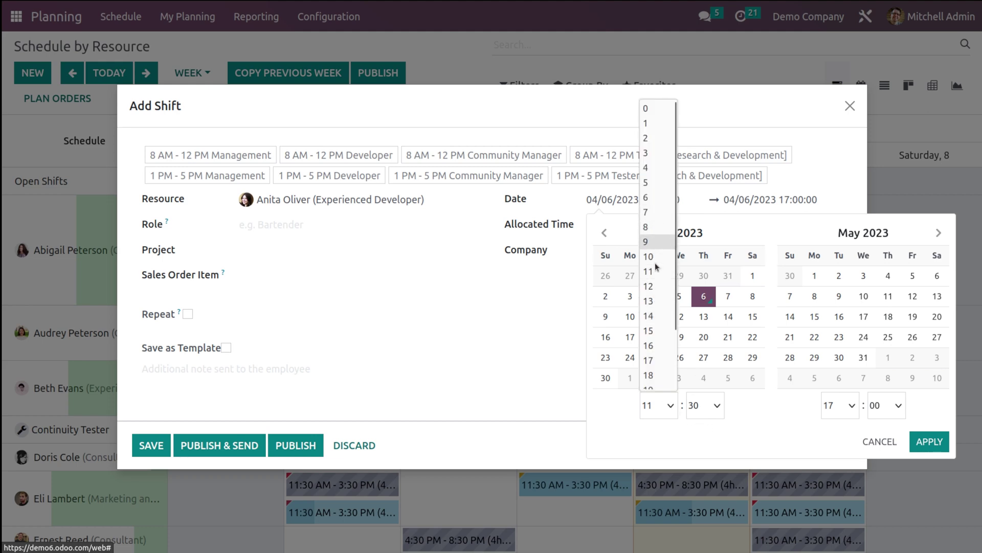
pyautogui.click(660, 290)
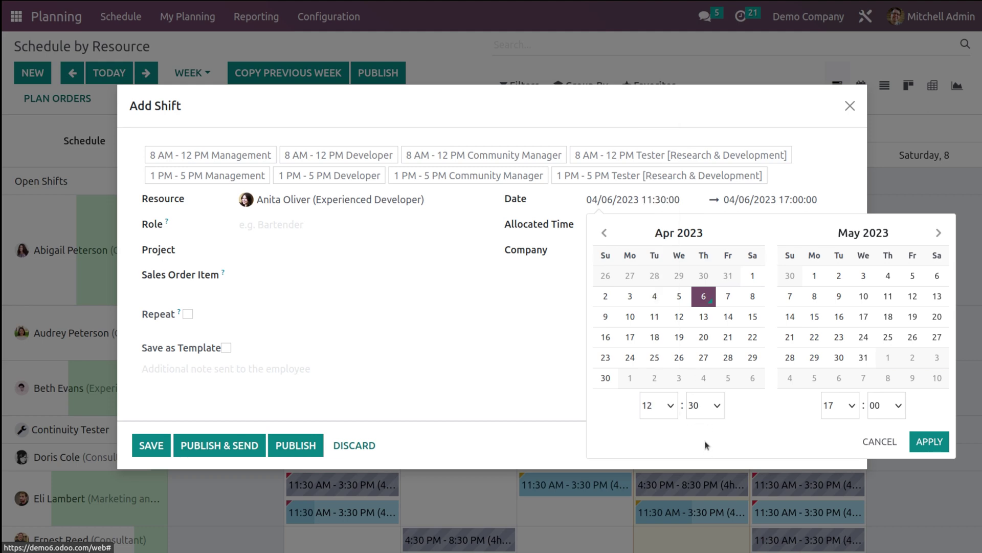
pyautogui.click(852, 416)
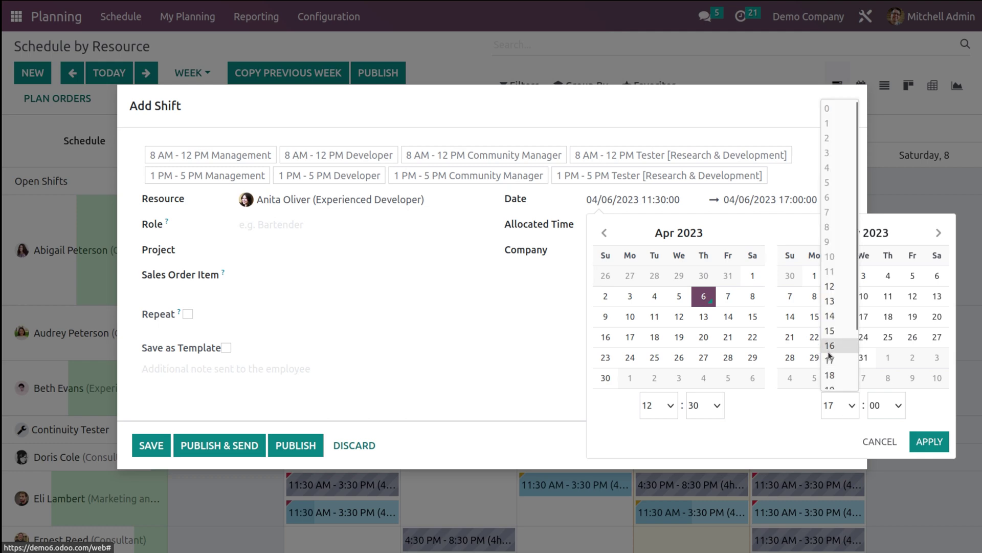
pyautogui.click(830, 367)
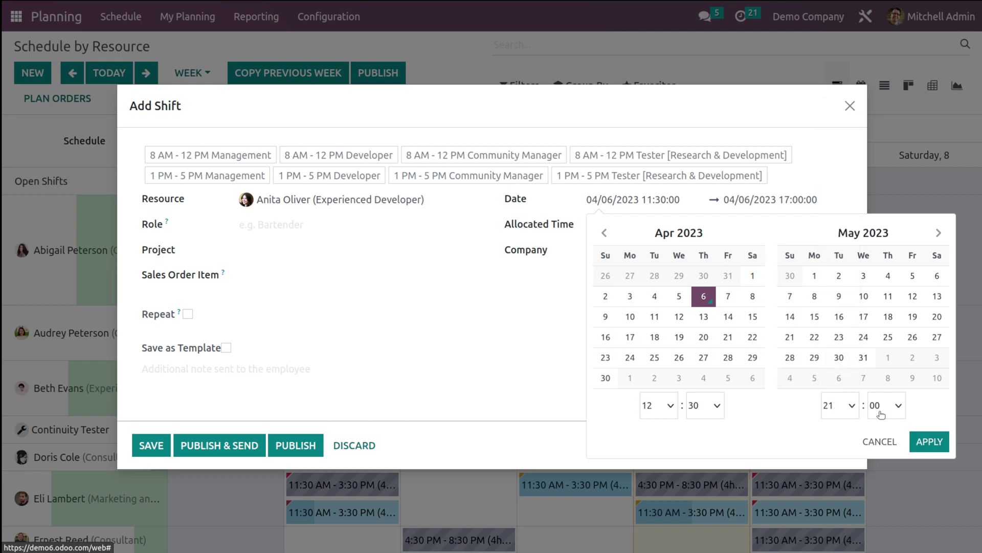
pyautogui.click(922, 446)
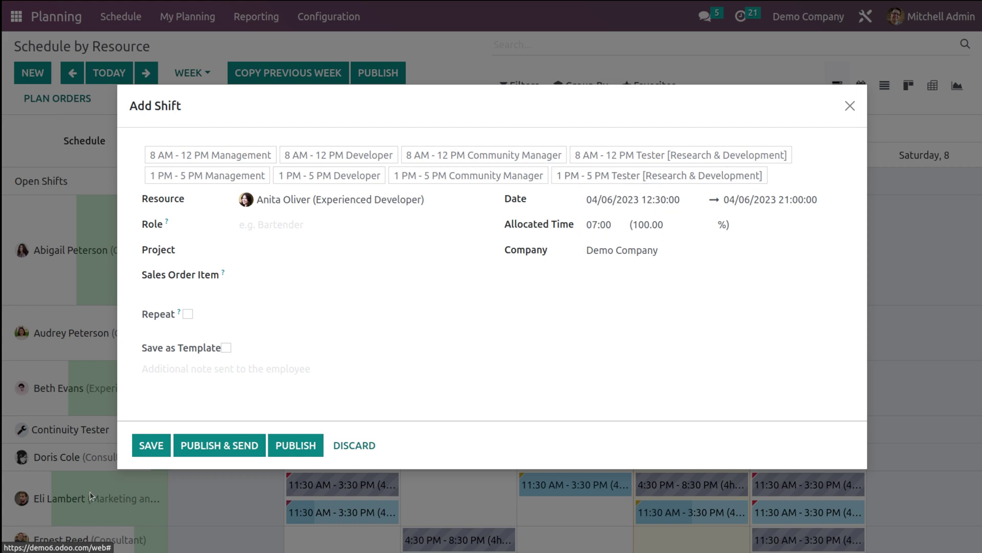
pyautogui.click(142, 447)
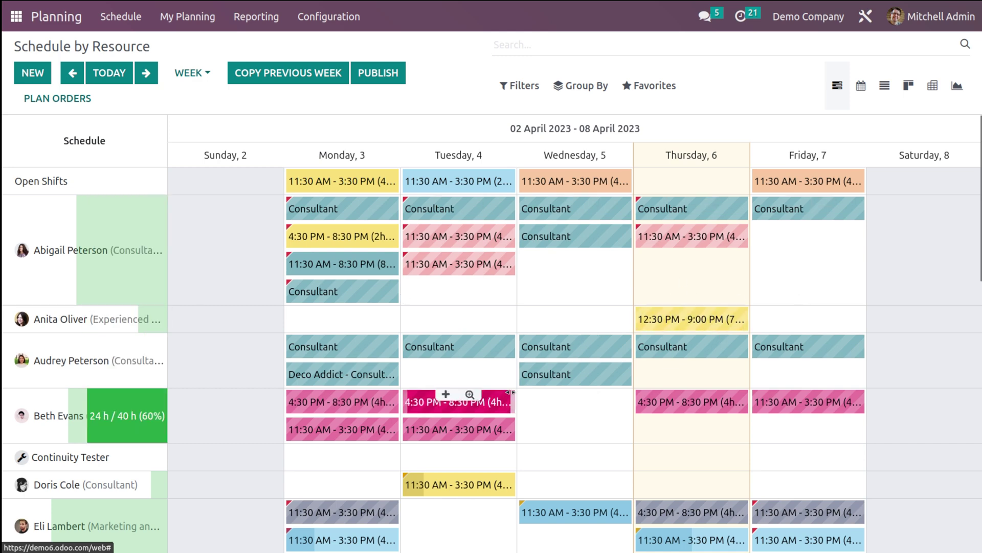
# - Check the 26 March - 01 April schedule and copy that week's shifts into 02-08 April 2023
pyautogui.click(73, 75)
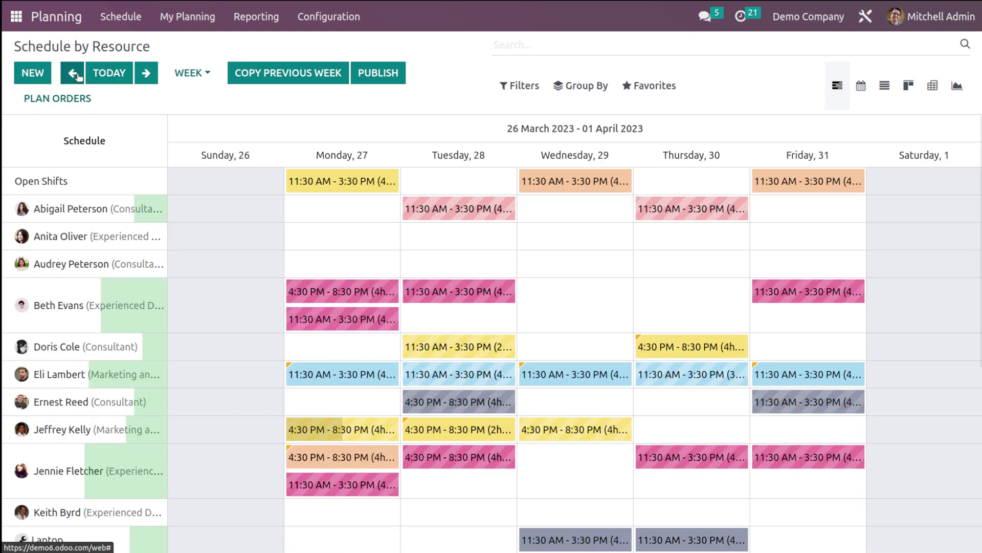
pyautogui.click(147, 75)
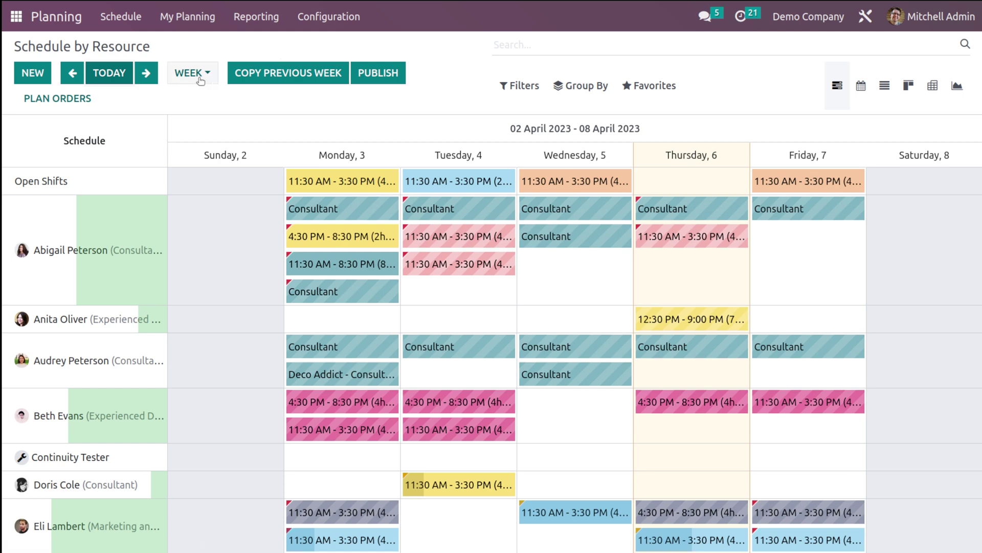
pyautogui.click(306, 85)
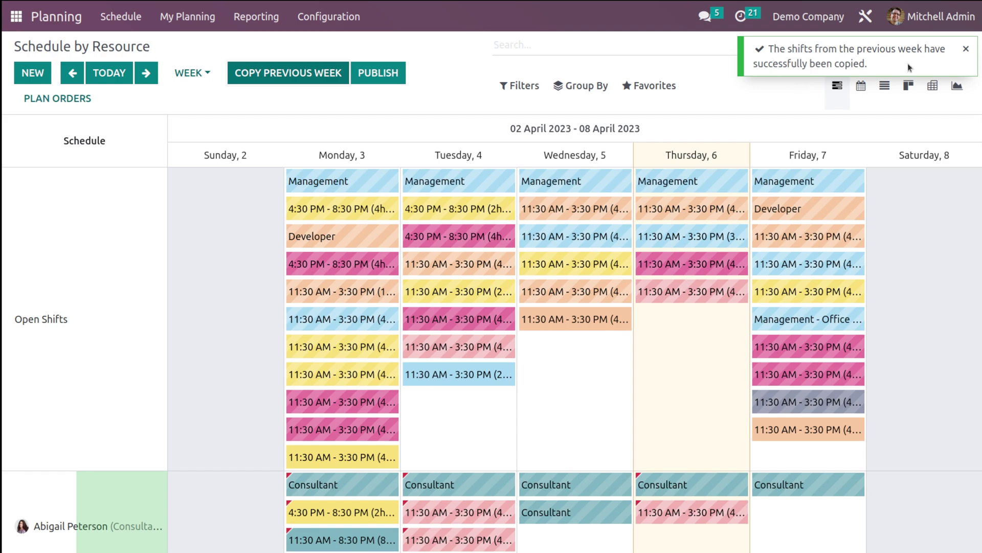
pyautogui.scroll(-10, 732, 268)
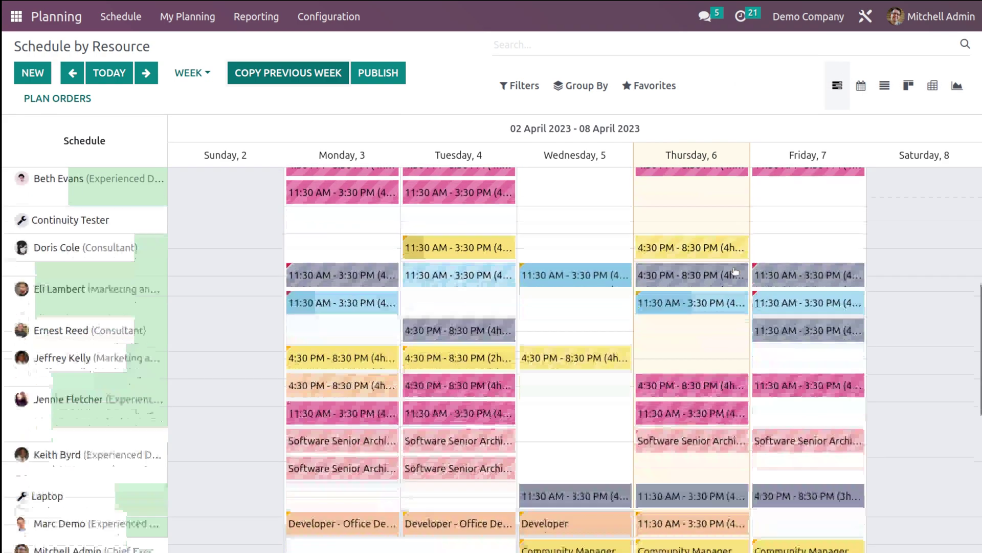
pyautogui.scroll(10, 732, 269)
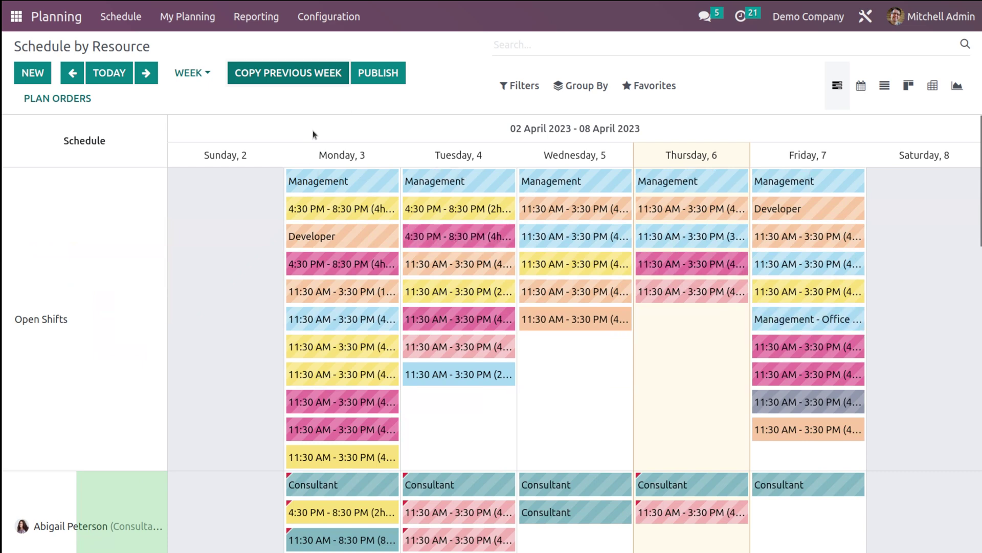
# - Publish and send the 04/02/2023 - 04/08/2023 planning to all listed resources with open shifts included, and review the schedule
pyautogui.click(377, 70)
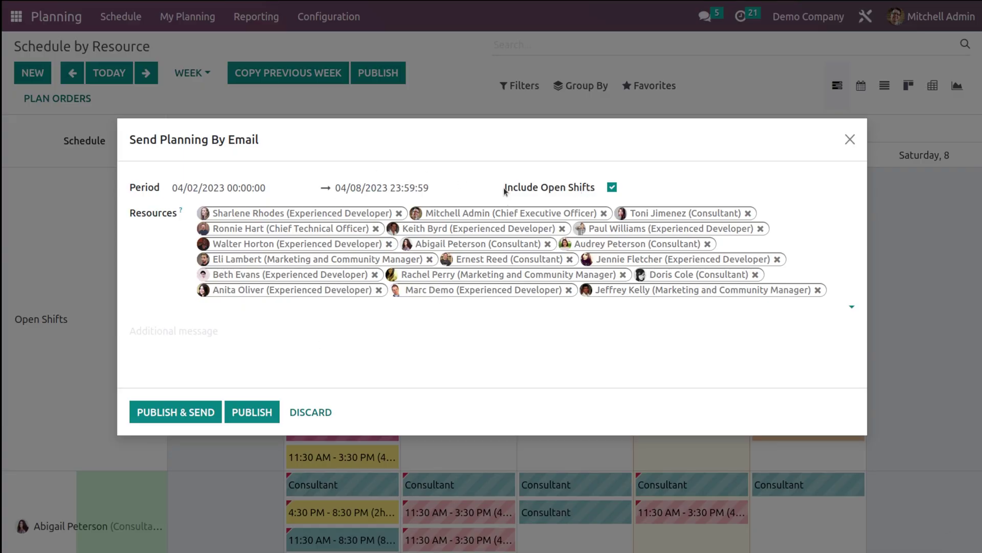
pyautogui.click(204, 418)
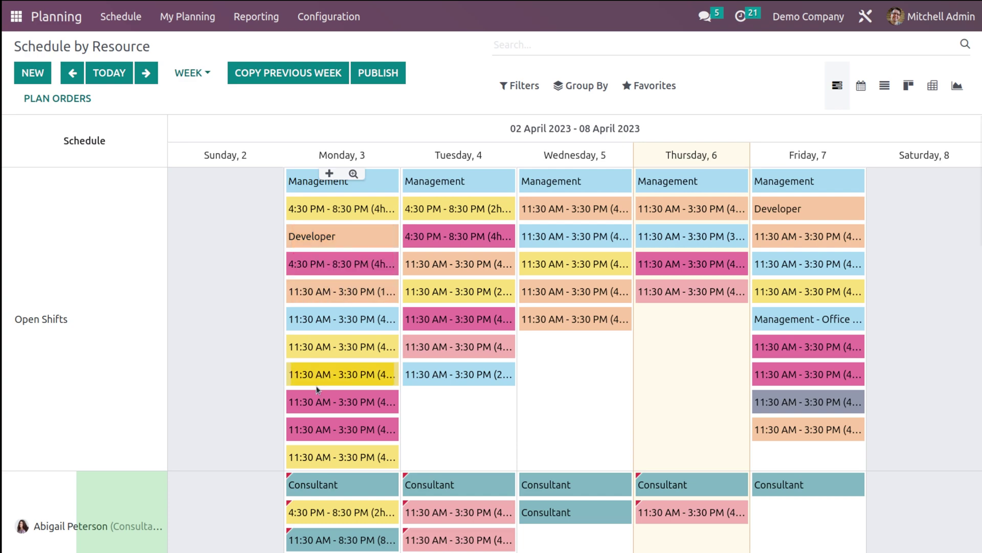
pyautogui.scroll(-10, 318, 389)
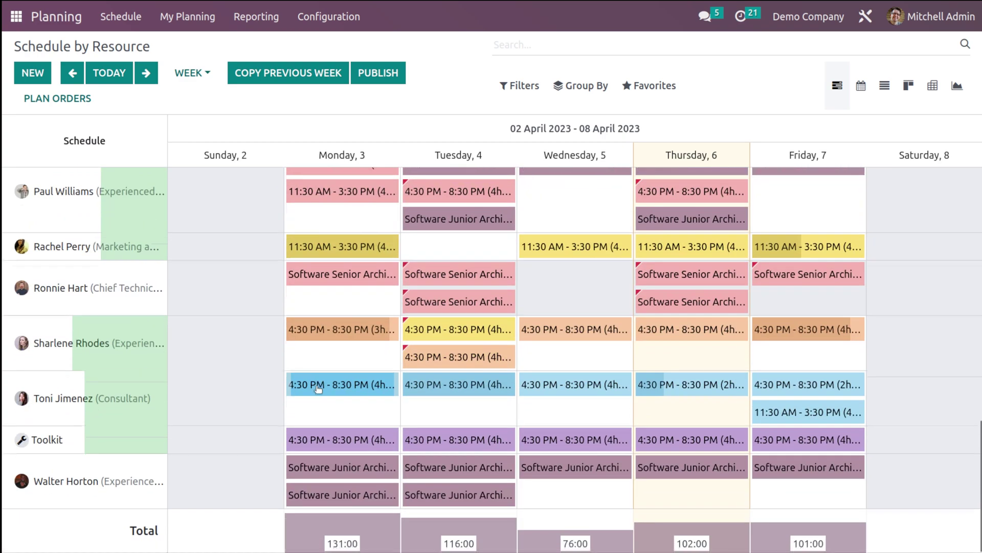
pyautogui.scroll(8, 319, 389)
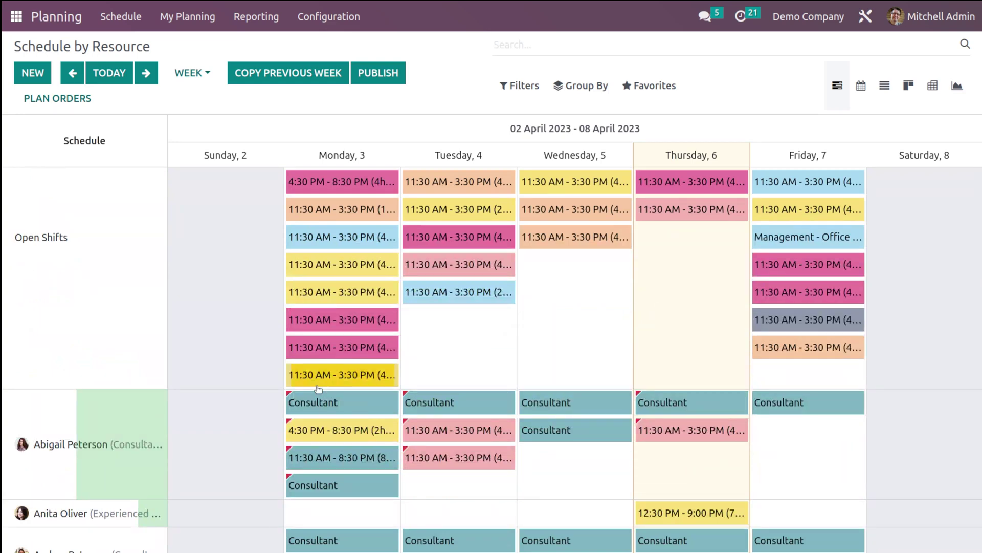
# - Filter the weekly schedule to Open Shifts only, examine it, and clear the filter
pyautogui.click(523, 87)
pyautogui.click(587, 77)
pyautogui.click(649, 86)
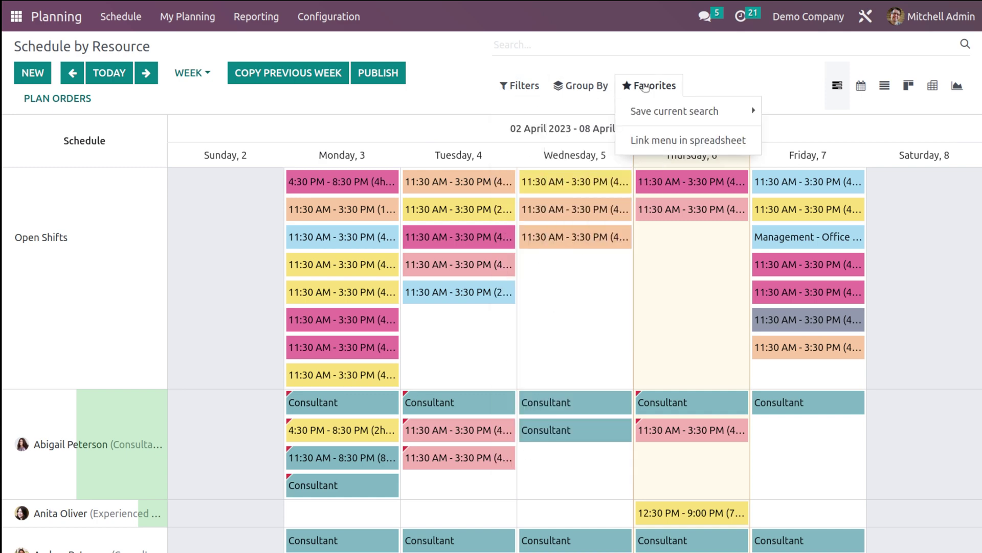
pyautogui.click(511, 86)
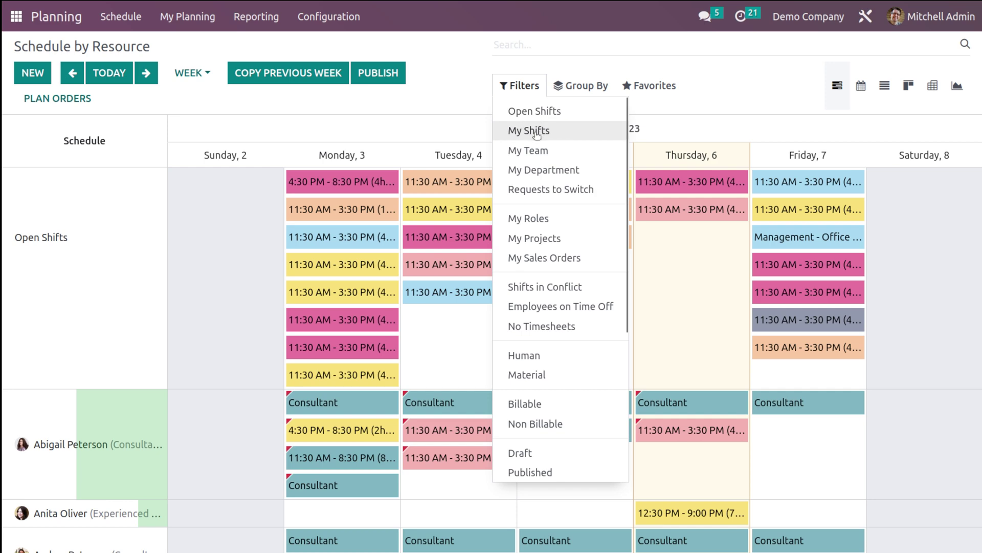
pyautogui.click(536, 115)
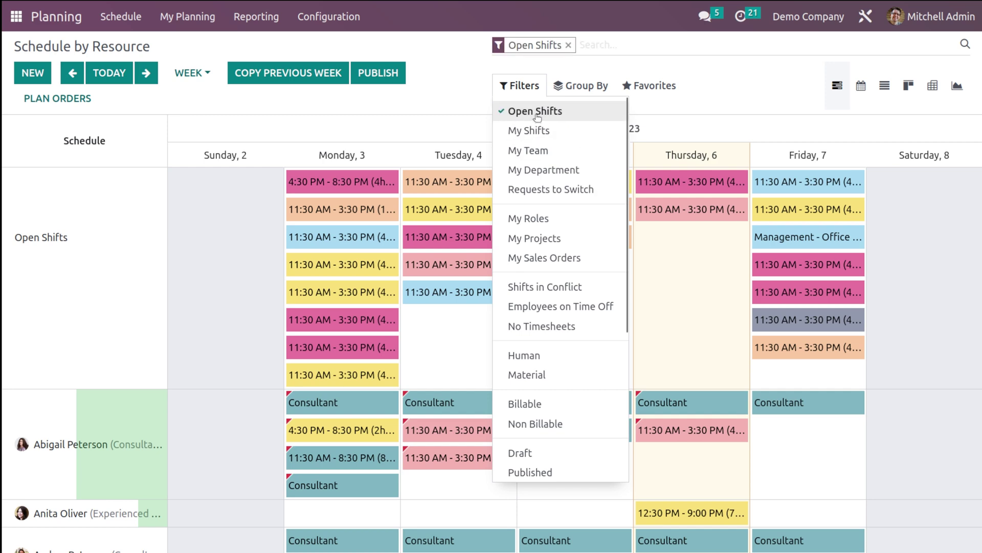
pyautogui.click(465, 91)
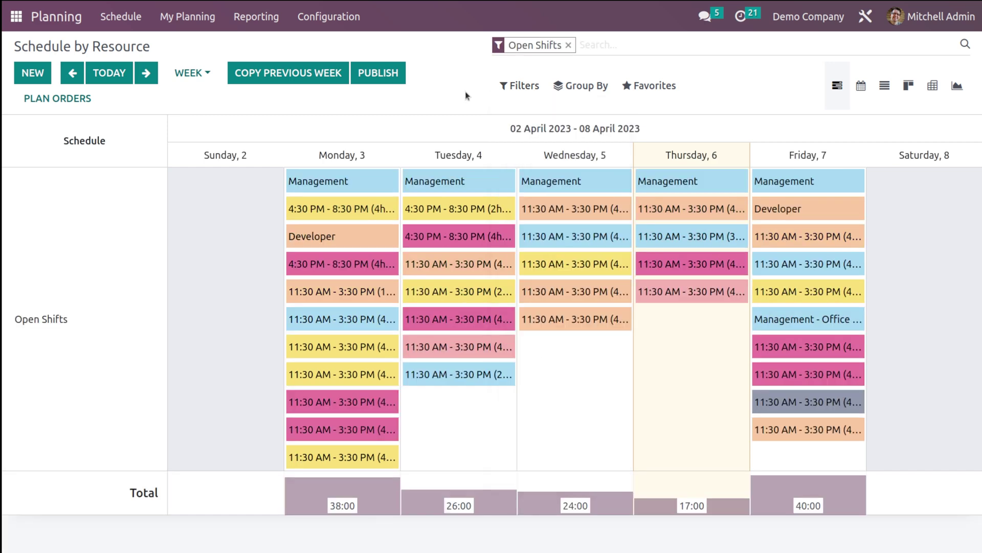
pyautogui.click(569, 45)
# - Filter the schedule by Requests to Switch, check the week, and remove the filter
pyautogui.click(511, 90)
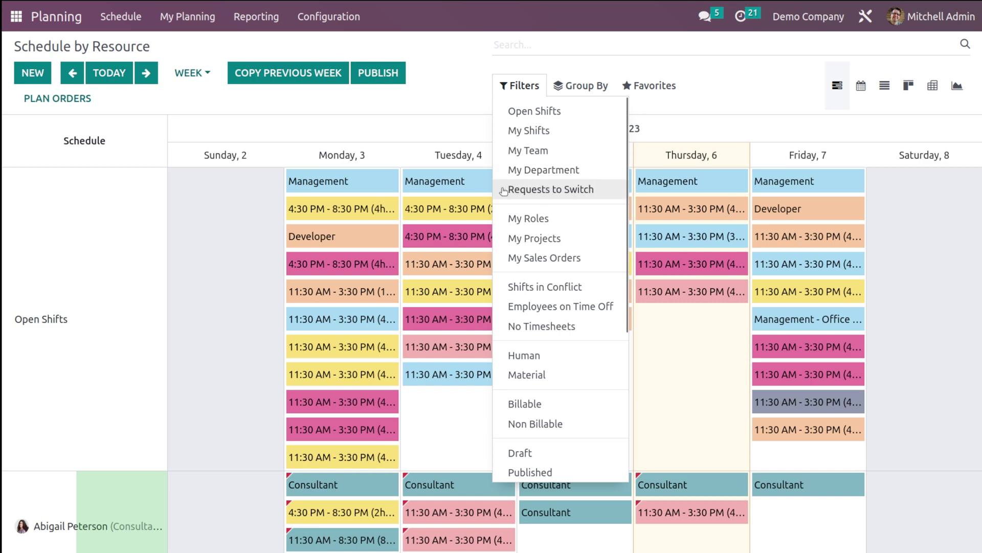
pyautogui.click(587, 192)
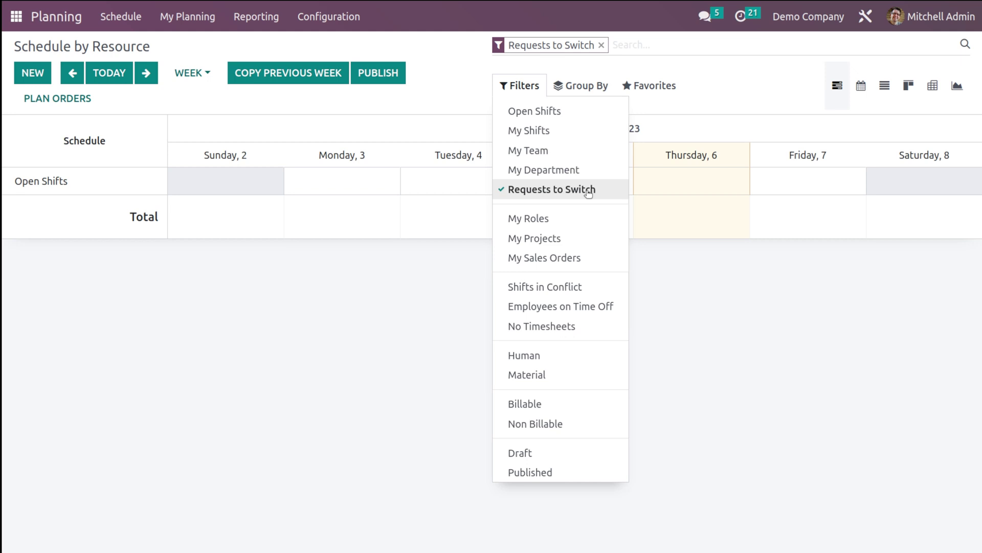
pyautogui.click(352, 283)
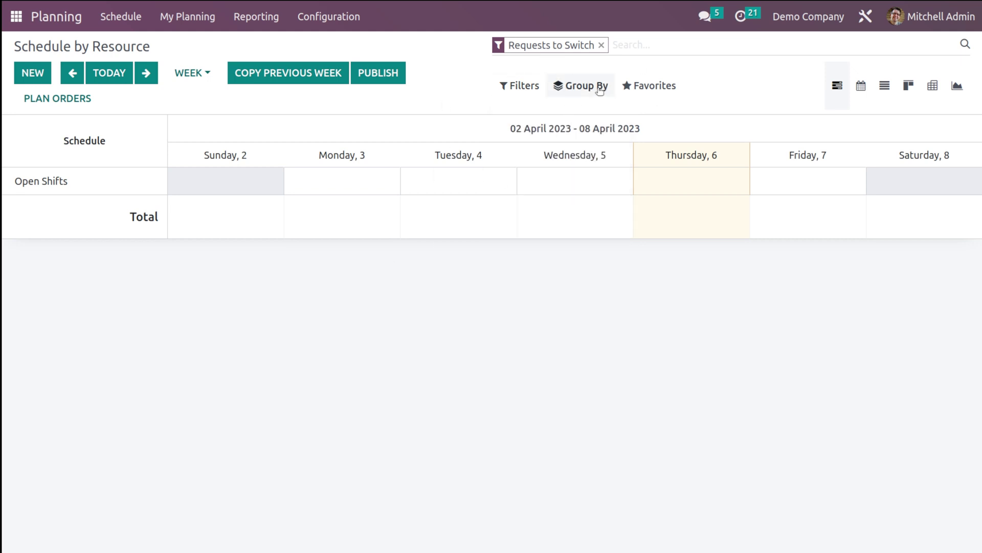
pyautogui.click(601, 45)
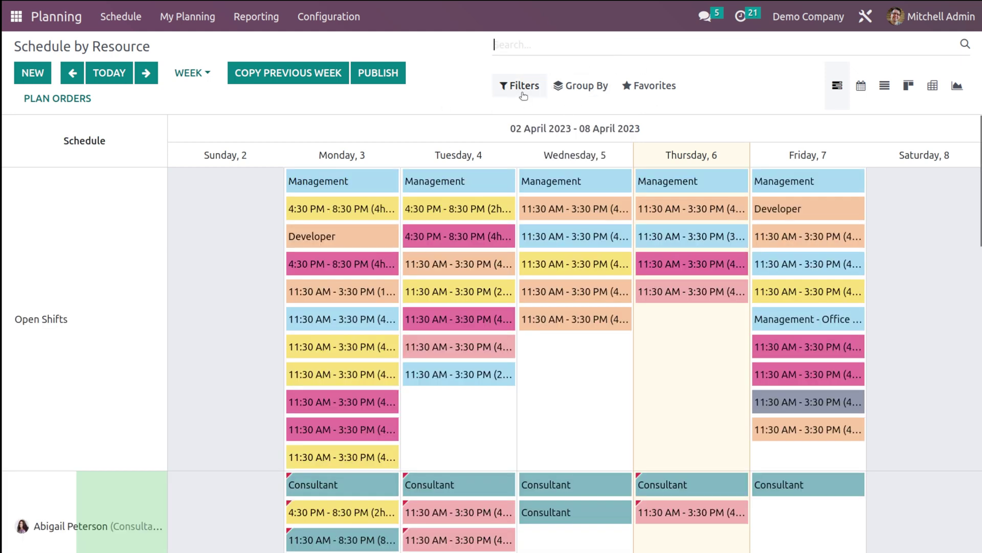
# - Review the remaining filter options for shift status, time period and custom filters
pyautogui.click(521, 87)
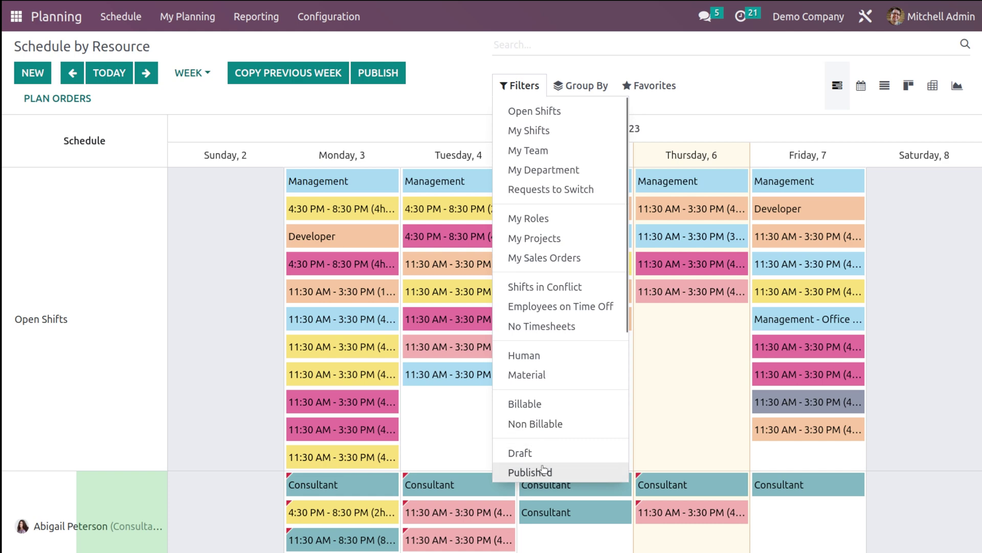
pyautogui.scroll(-4, 583, 358)
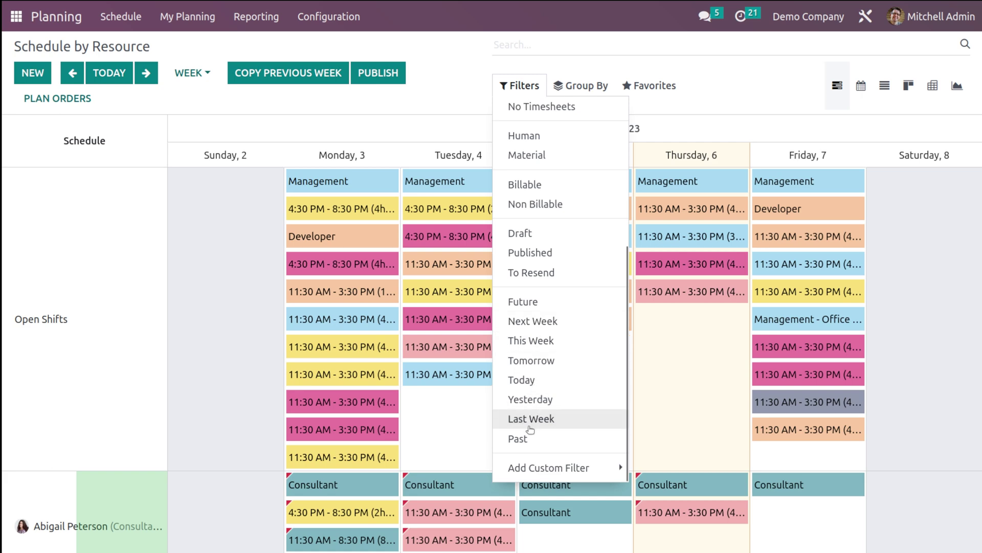
pyautogui.click(530, 469)
pyautogui.scroll(5, 532, 194)
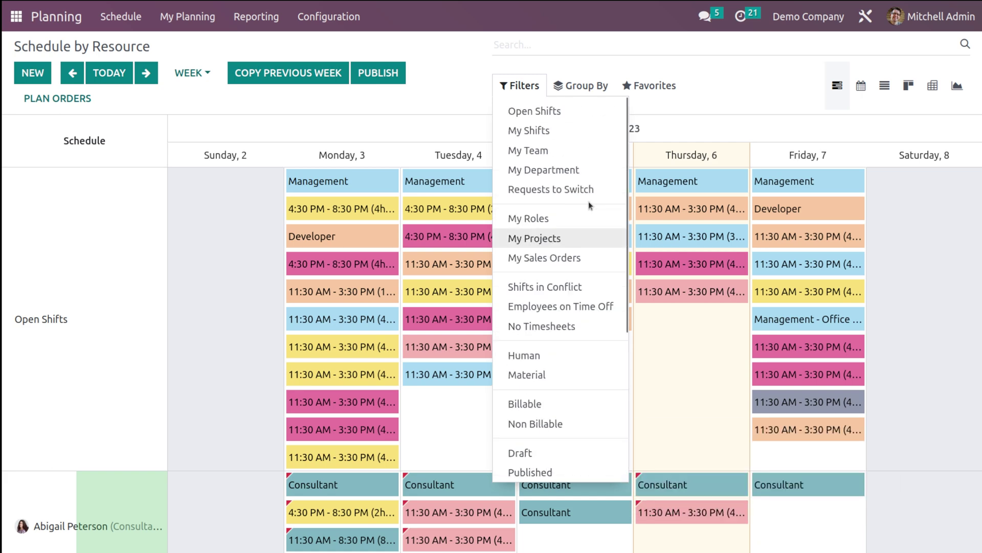
# - Group the schedule by Department, look through the department rows, and remove the grouping
pyautogui.click(581, 86)
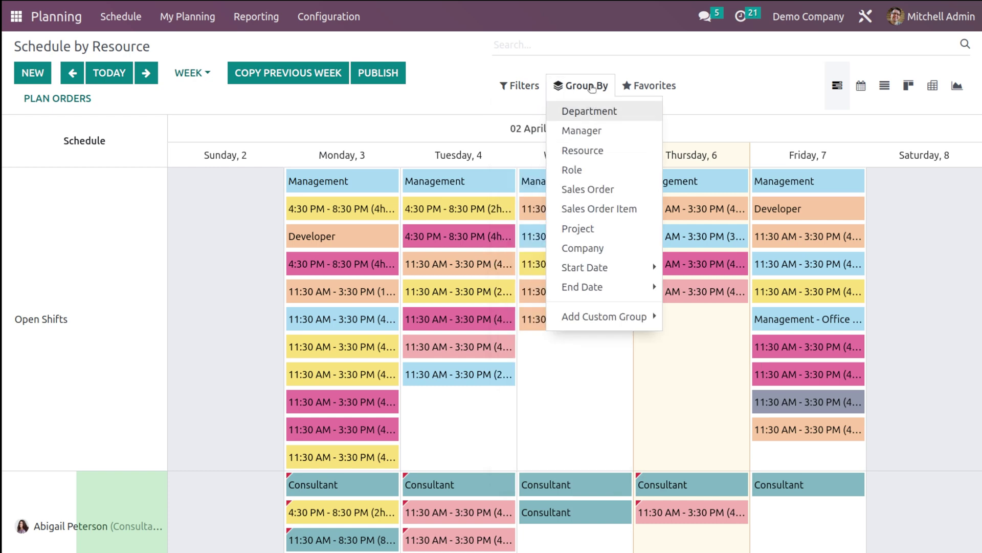
pyautogui.click(575, 115)
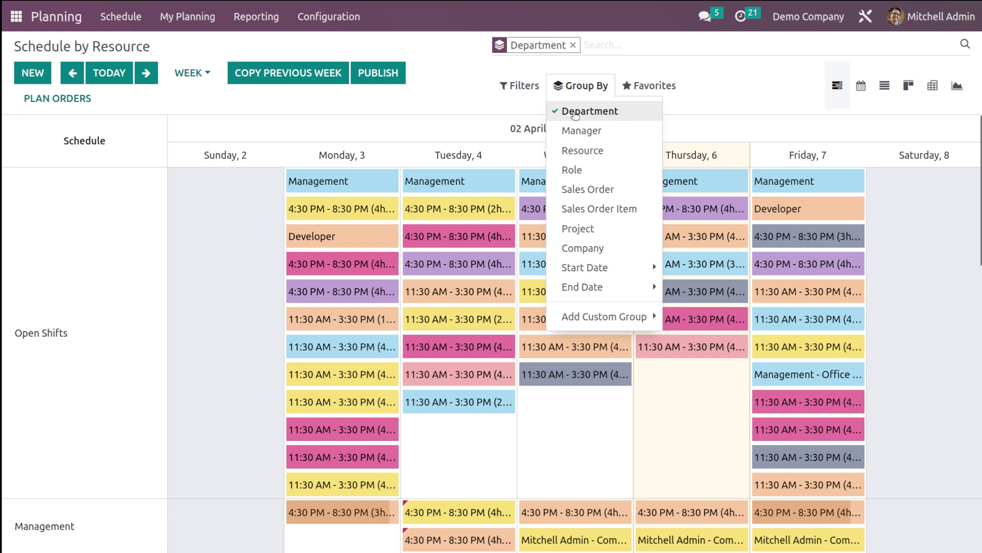
pyautogui.scroll(-10, 161, 320)
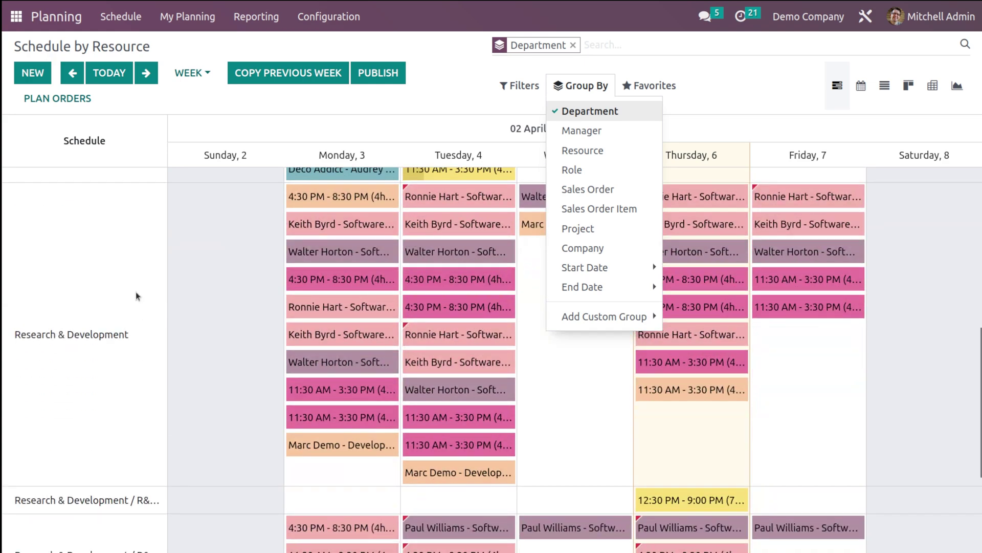
pyautogui.scroll(-4, 156, 448)
pyautogui.scroll(15, 155, 444)
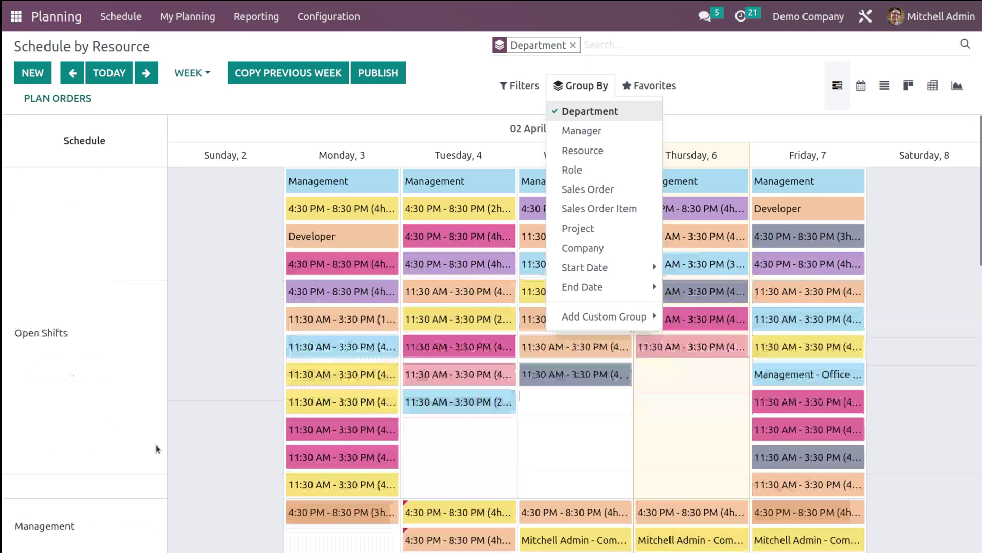
pyautogui.click(628, 119)
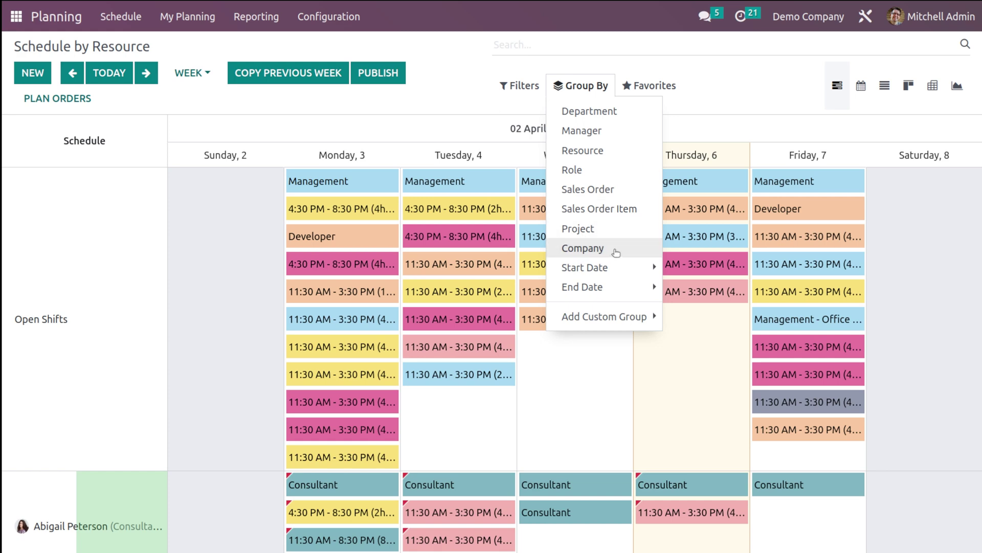
# - Review the remaining grouping options of the schedule, including the custom group choices
pyautogui.moveTo(554, 325)
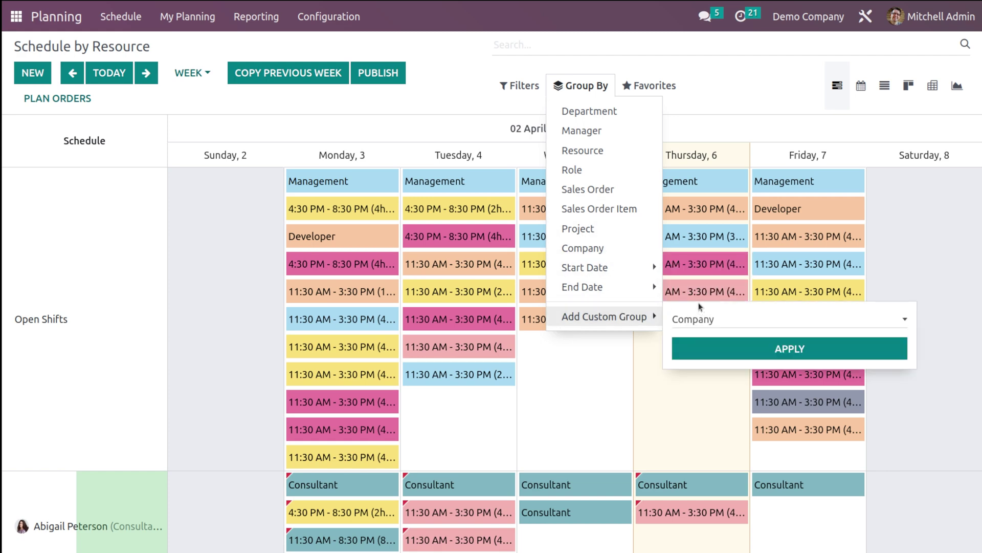
pyautogui.scroll(-5, 980, 286)
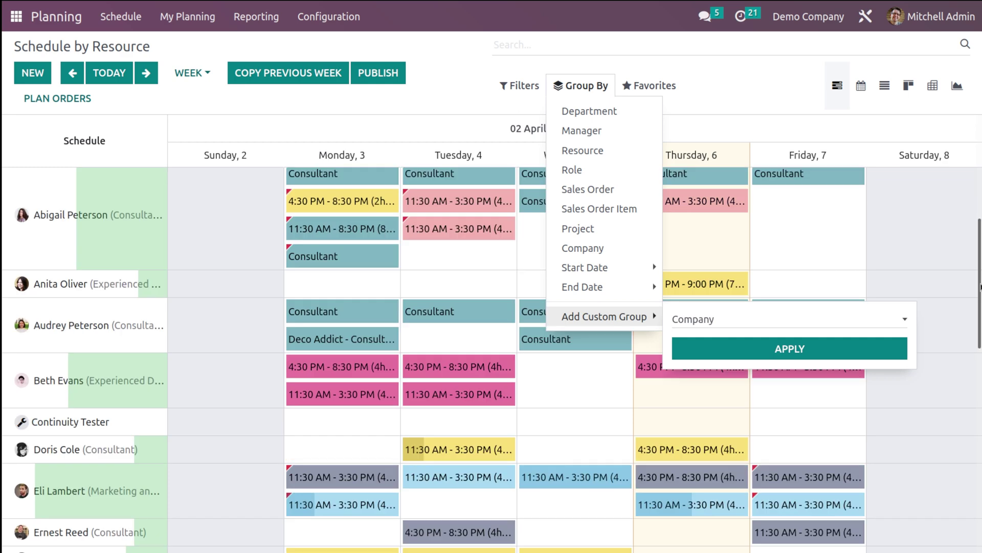
pyautogui.click(475, 82)
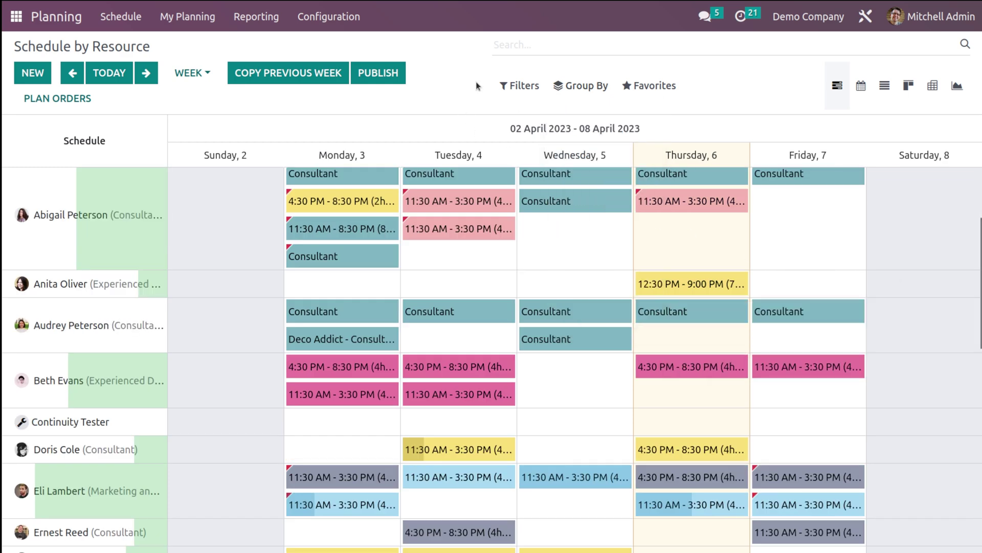
# - Switch to the calendar view and examine the April 2023 shifts, the resource and role filters, the legend and the period scales
pyautogui.click(862, 85)
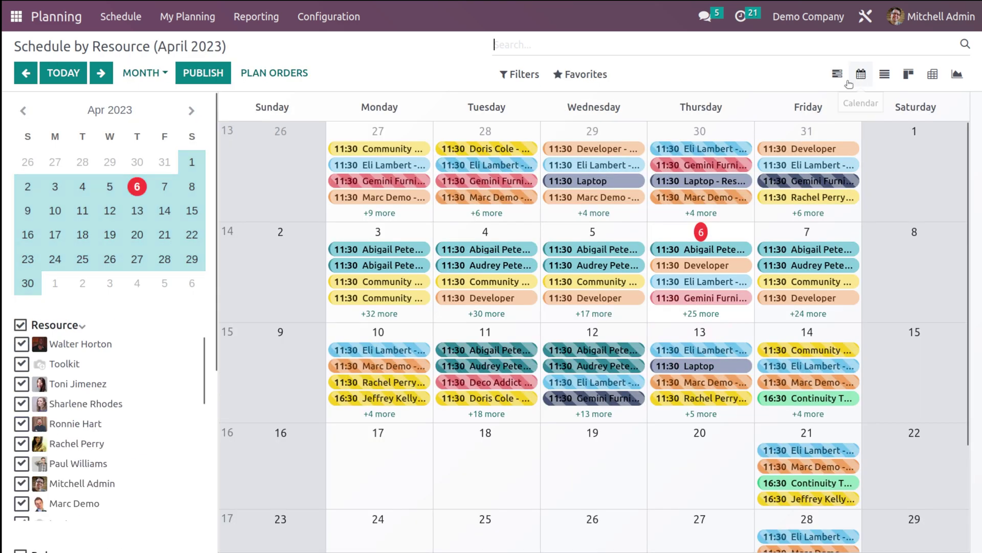
pyautogui.scroll(-1, 513, 382)
pyautogui.scroll(1, 513, 381)
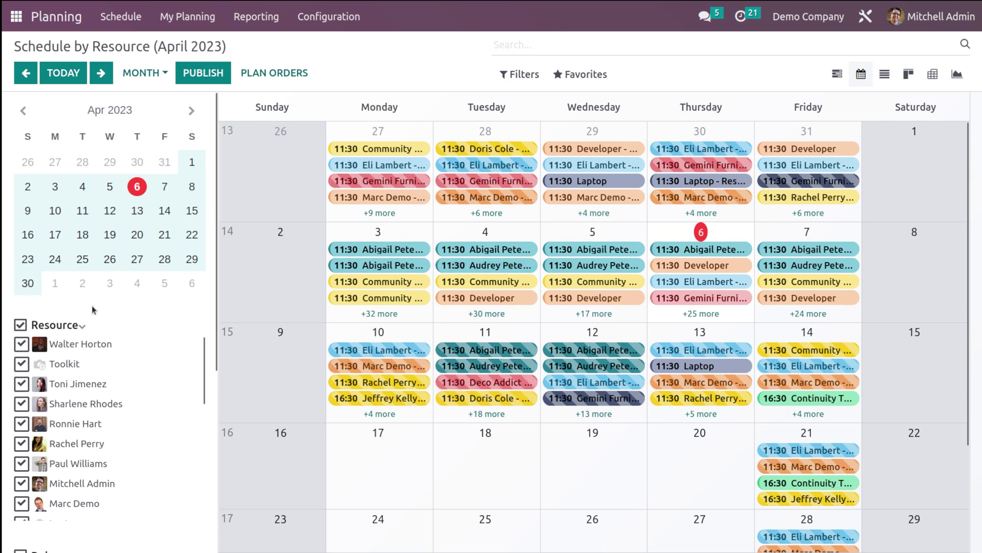
pyautogui.scroll(-5, 39, 433)
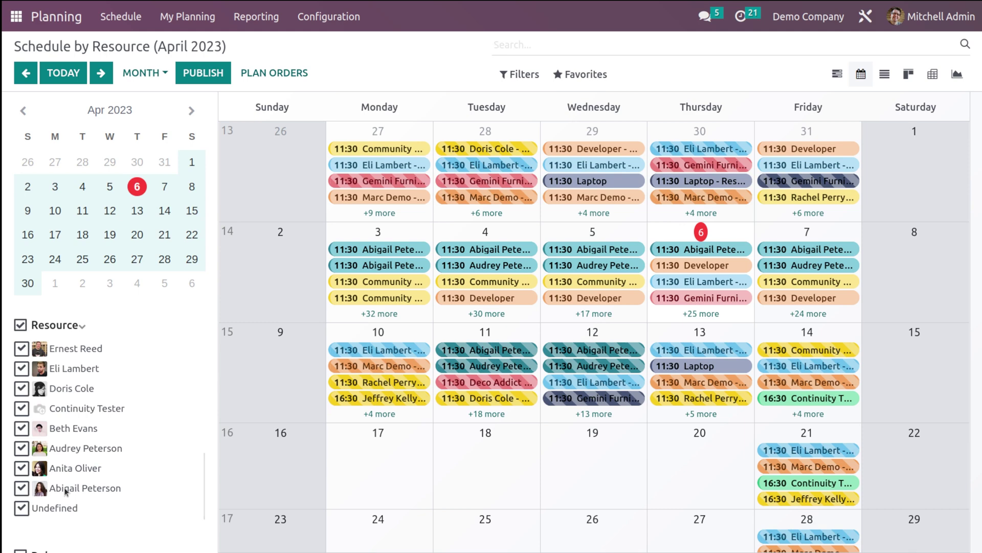
pyautogui.scroll(-5, 154, 434)
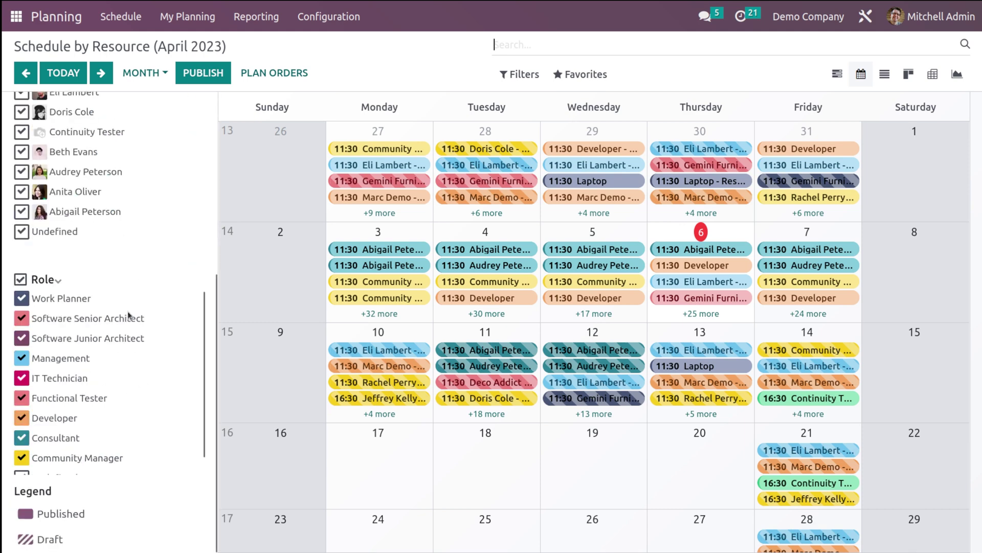
pyautogui.scroll(-1, 60, 417)
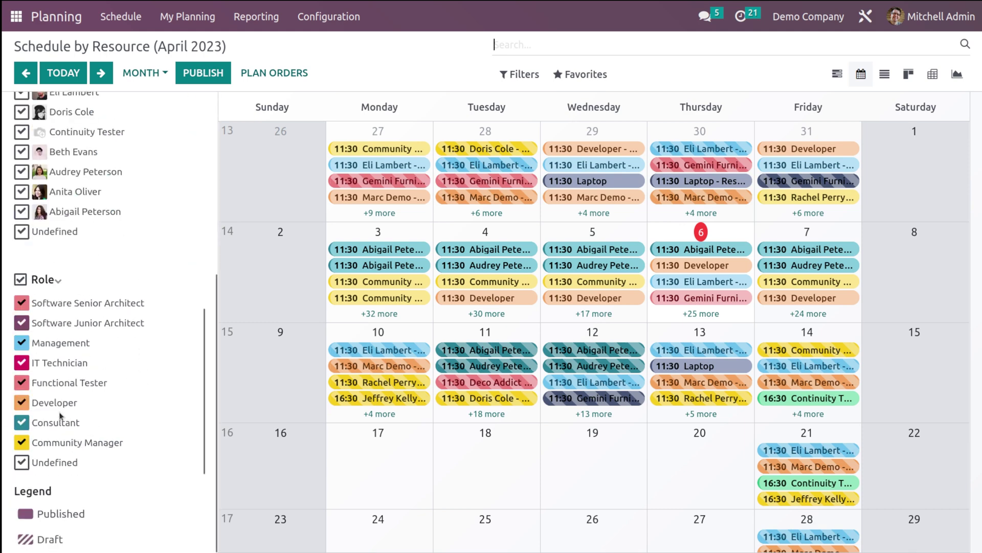
pyautogui.scroll(1, 68, 415)
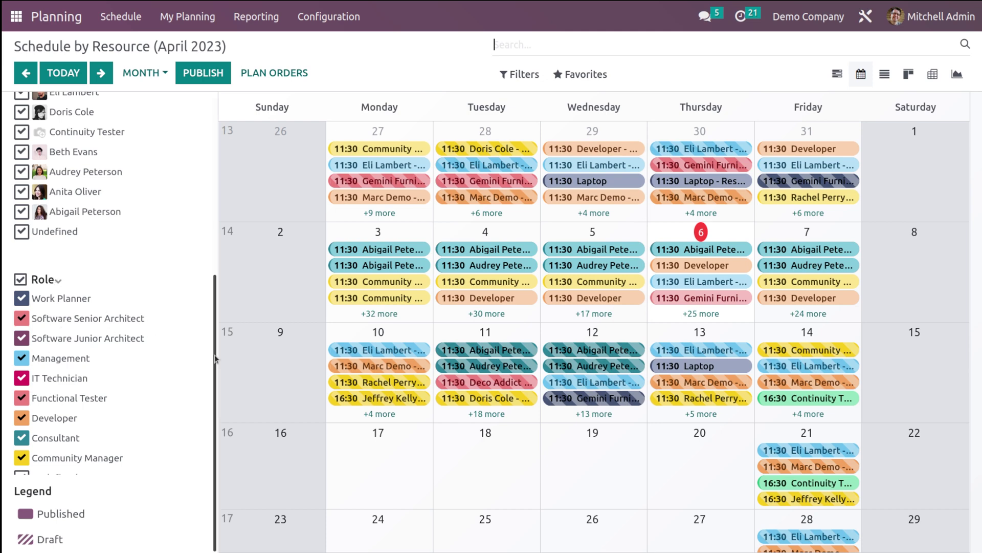
pyautogui.scroll(5, 105, 286)
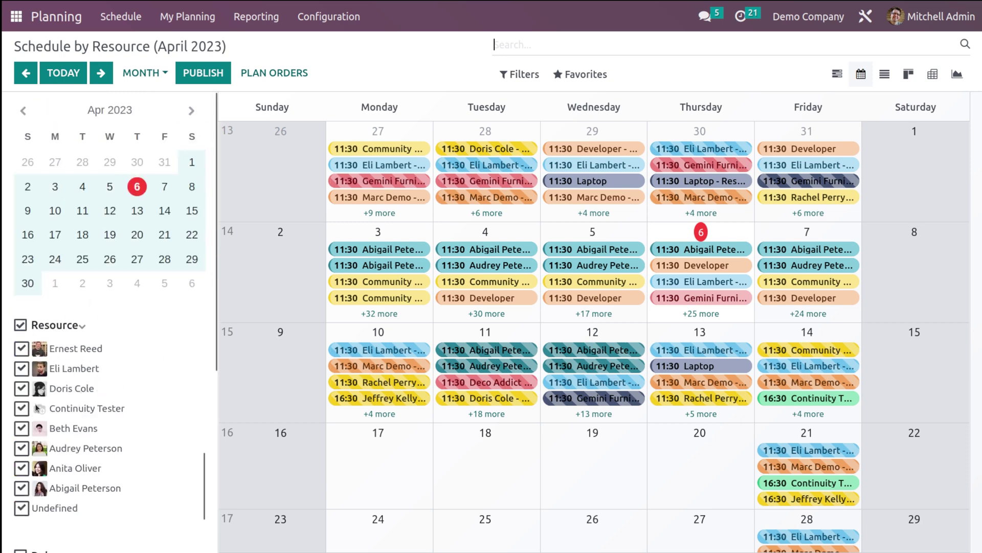
pyautogui.scroll(-5, 38, 408)
pyautogui.scroll(-5, 42, 221)
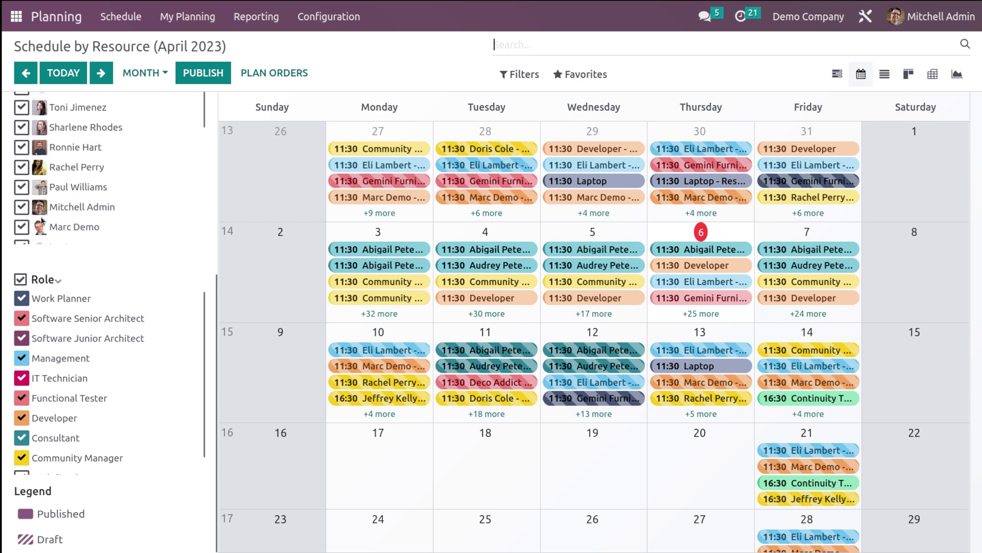
pyautogui.scroll(5, 150, 228)
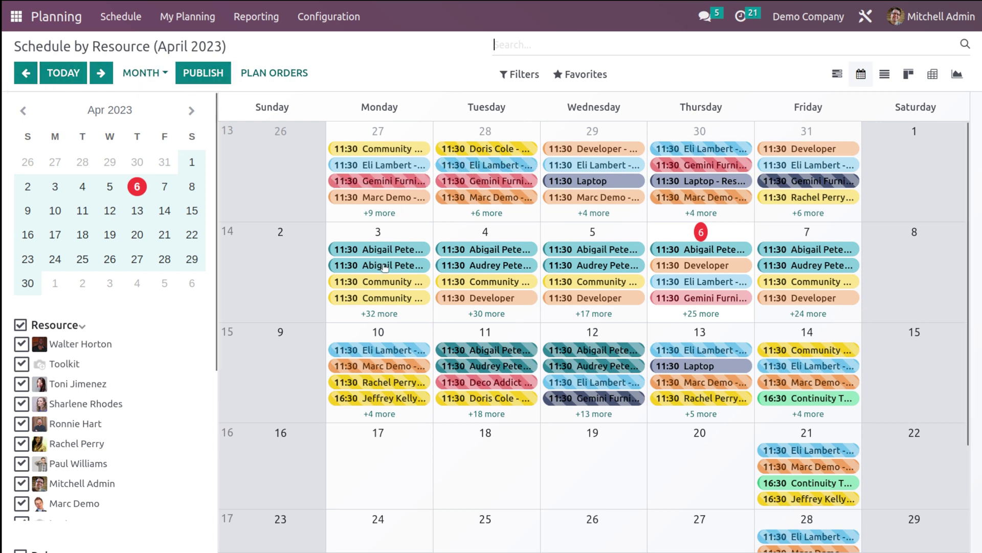
pyautogui.click(145, 72)
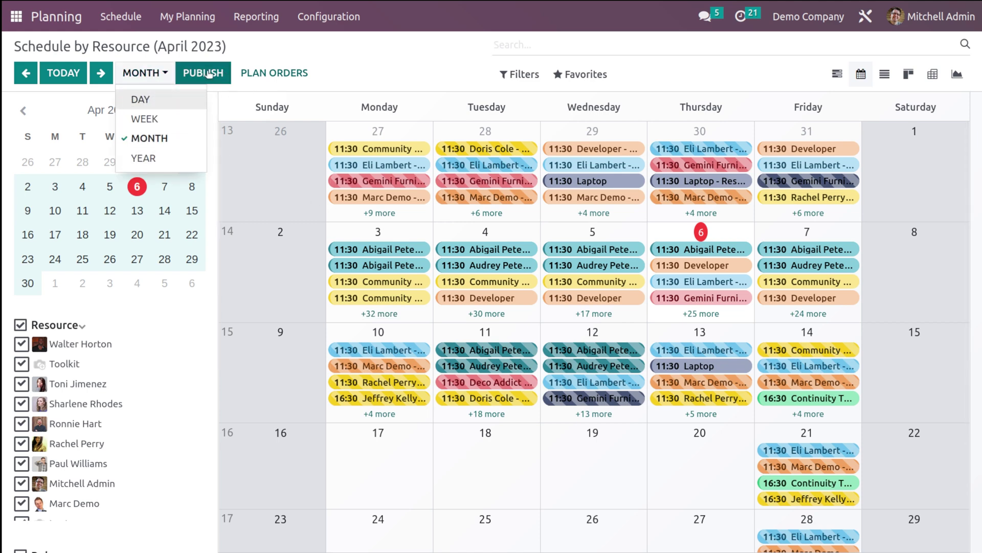
pyautogui.click(355, 71)
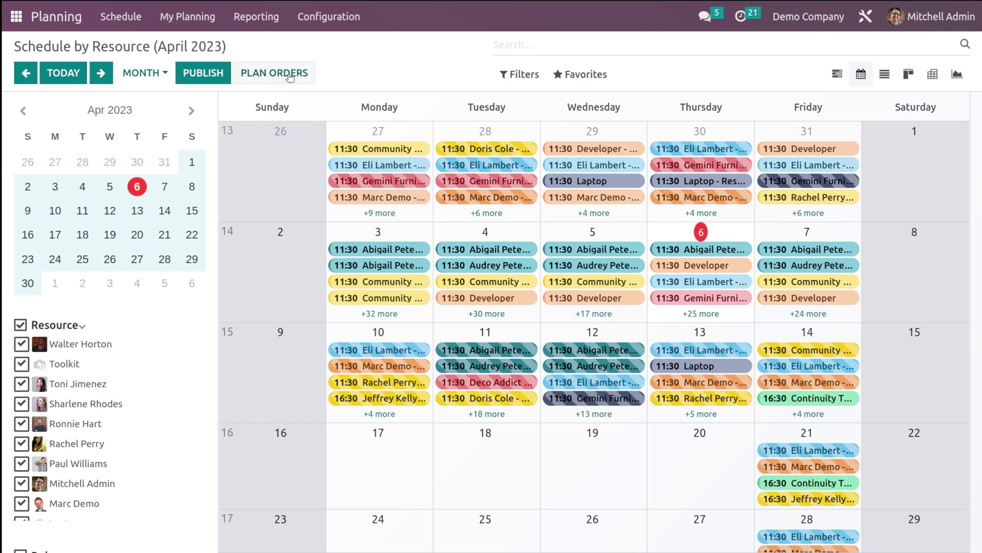
# - Plan the sales orders automatically from the April 2023 calendar and look through the month's shifts
pyautogui.click(290, 75)
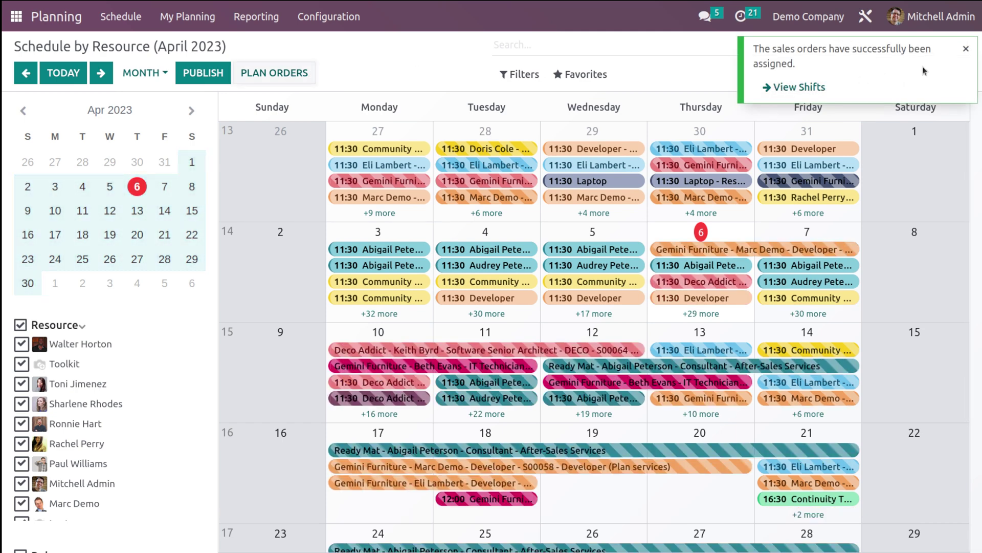
pyautogui.click(960, 49)
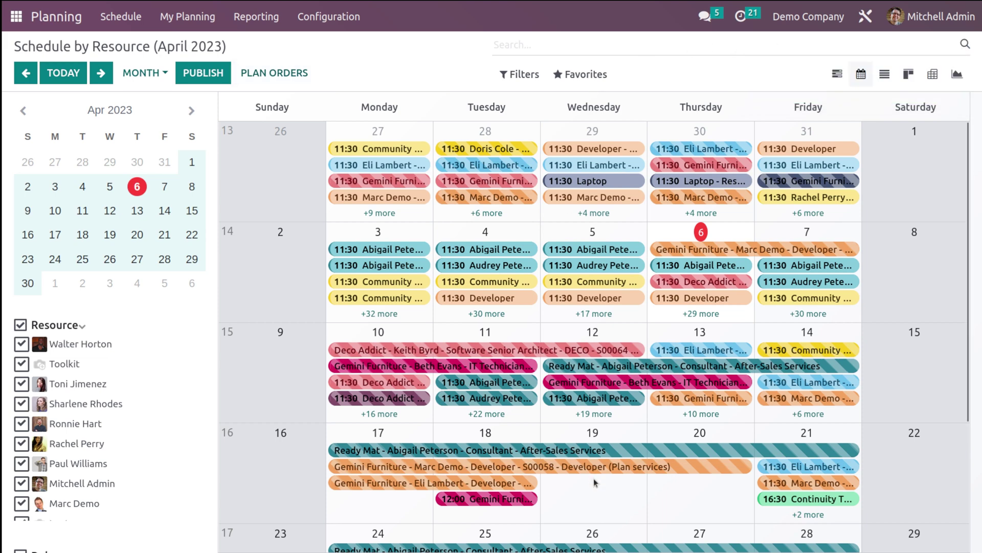
pyautogui.scroll(-2, 588, 477)
pyautogui.scroll(-2, 584, 476)
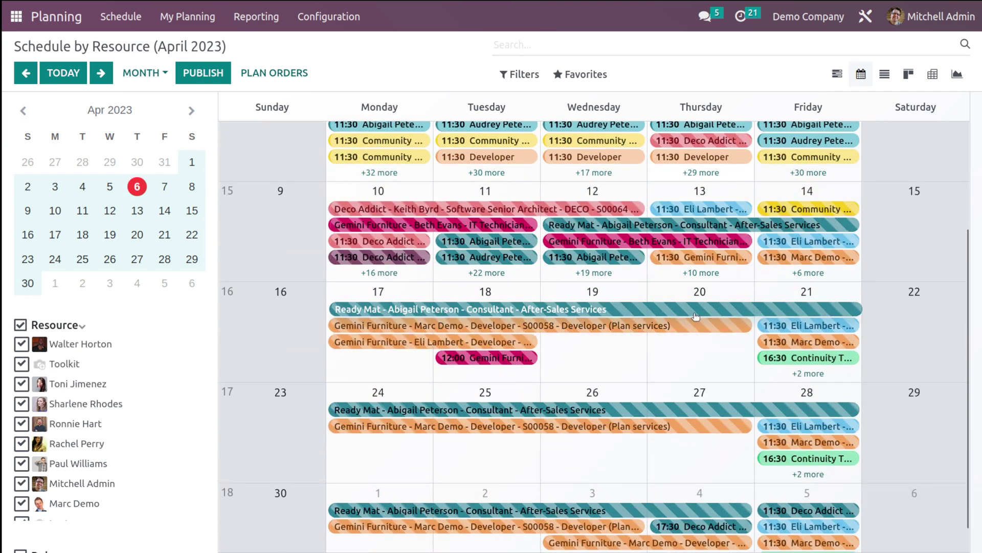
pyautogui.scroll(4, 475, 168)
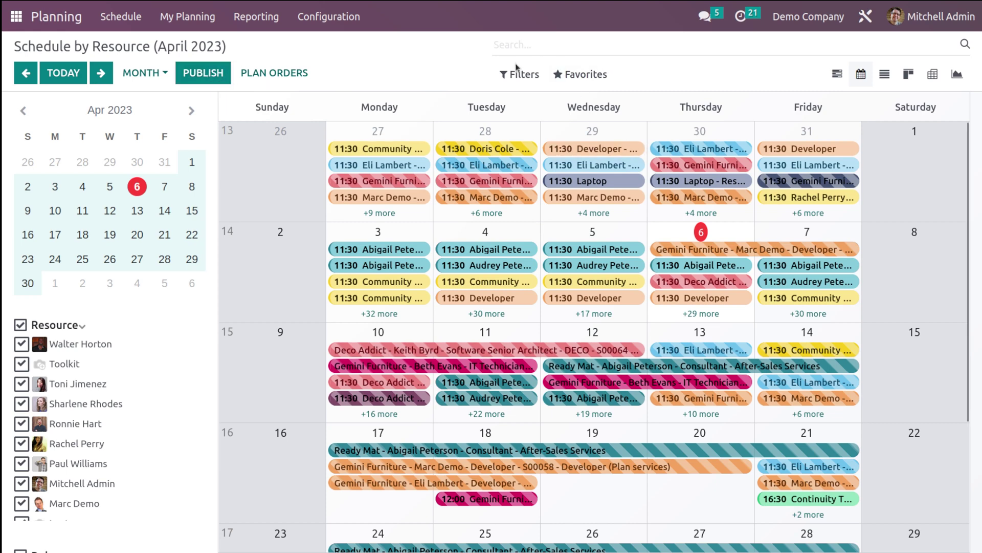
# - Review the calendar's favorites and filter options, and switch to the list view to look through the shifts
pyautogui.click(520, 76)
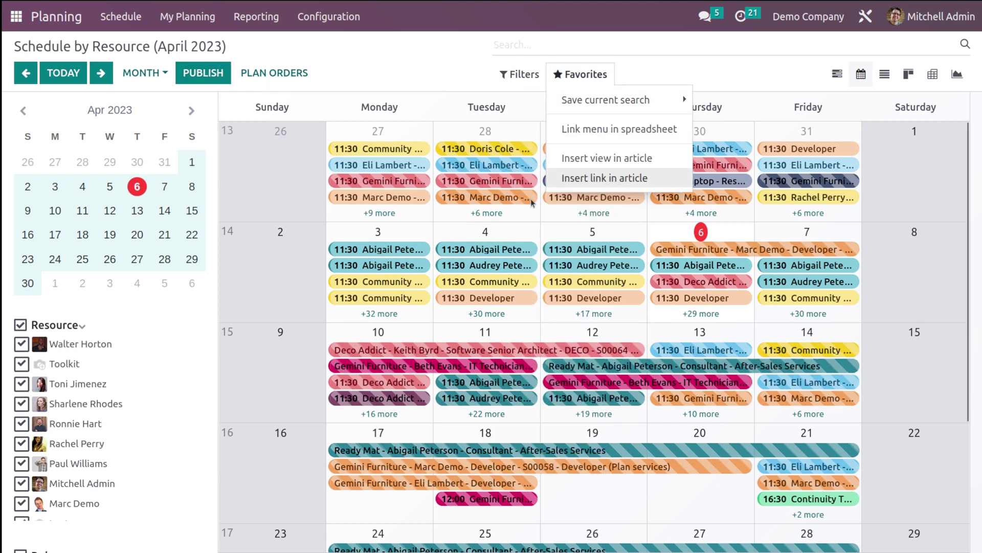
pyautogui.scroll(-4, 537, 281)
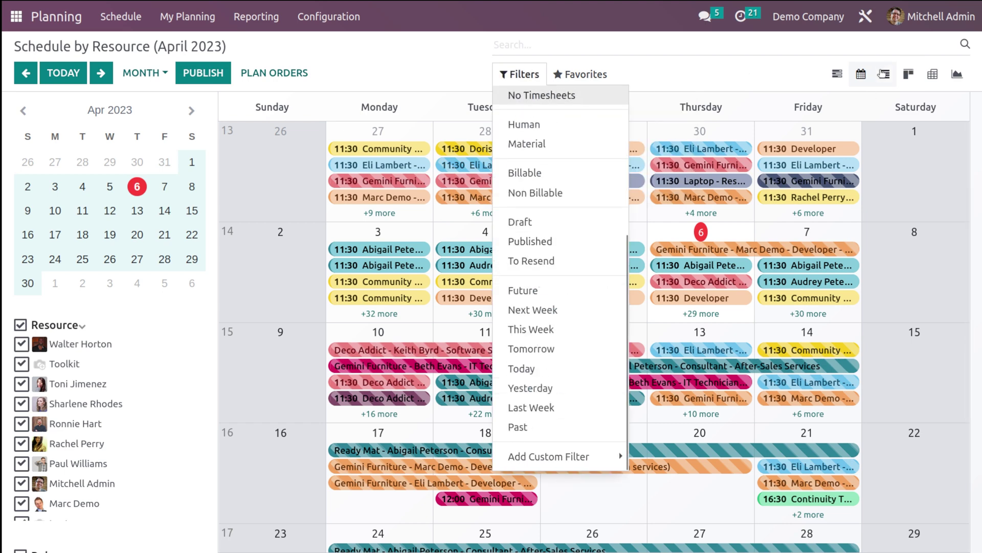
pyautogui.click(883, 77)
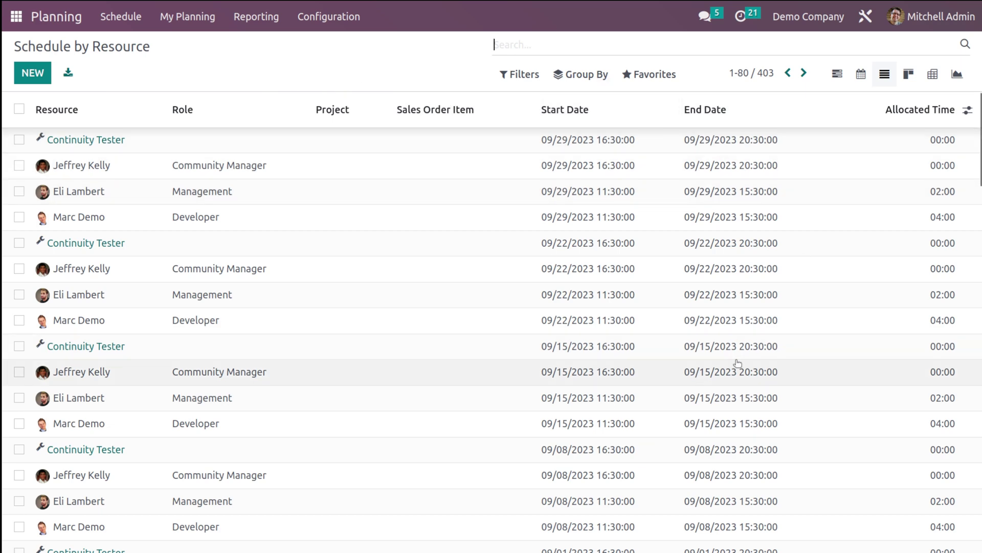
pyautogui.scroll(-8, 368, 370)
pyautogui.scroll(8, 420, 363)
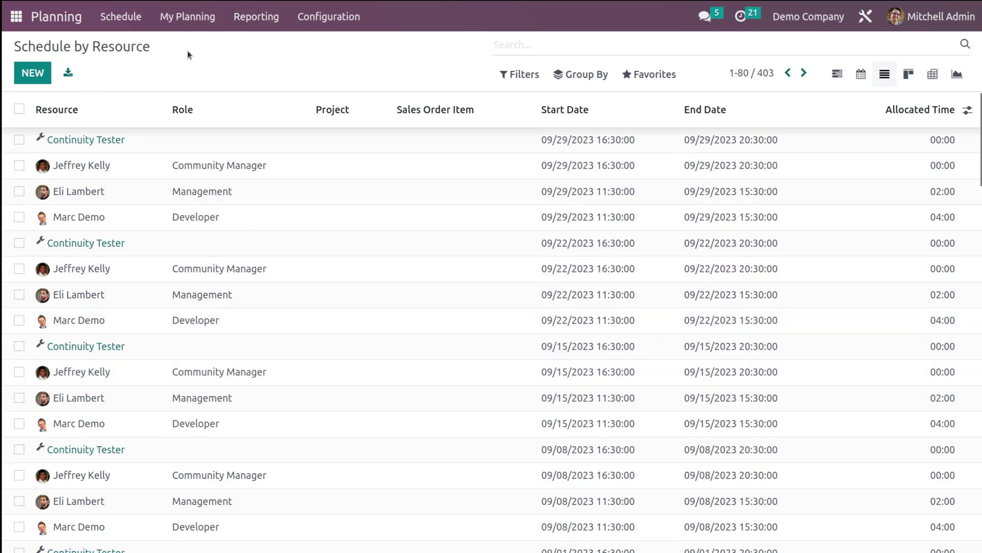
# - Add a new shift in the list with the first suggested consultant as resource, leaving the project empty
pyautogui.click(24, 75)
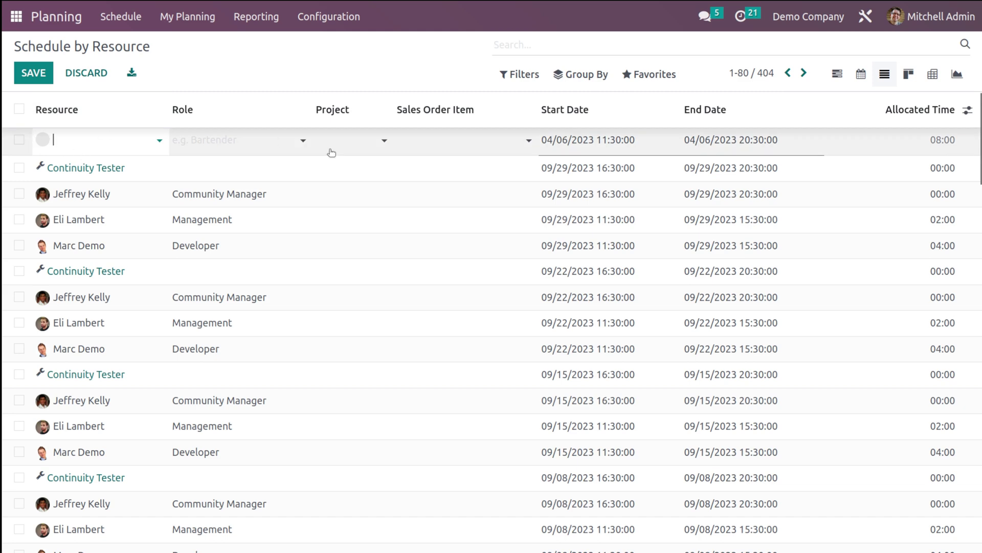
pyautogui.click(126, 137)
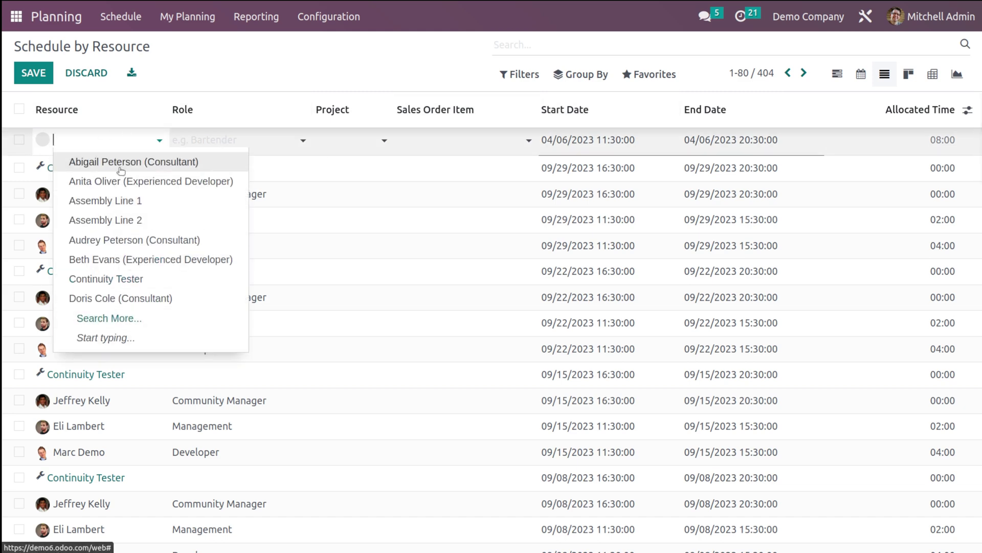
pyautogui.click(120, 168)
pyautogui.click(356, 143)
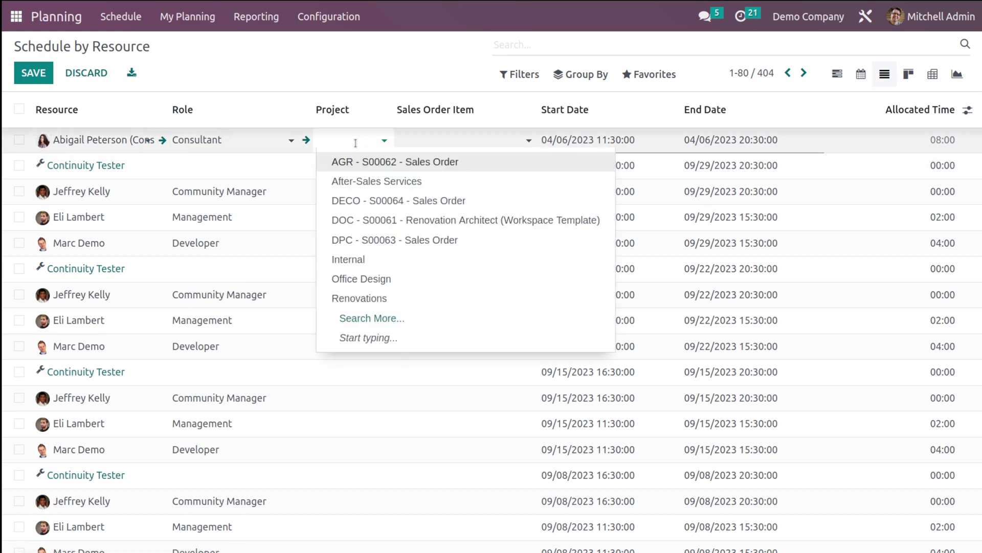
pyautogui.click(380, 88)
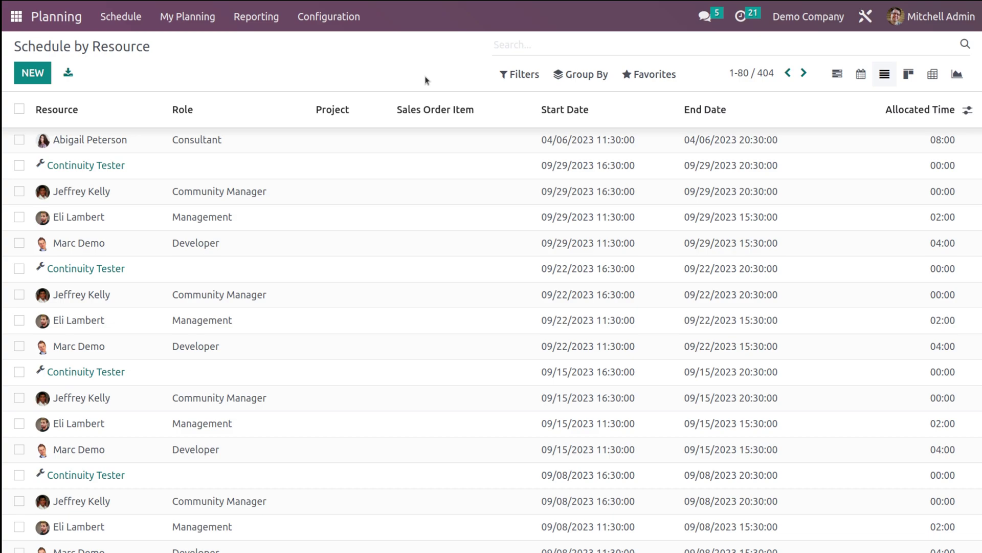
# - Look through the shift cards in the kanban view, and open and discard a blank new shift form
pyautogui.click(910, 75)
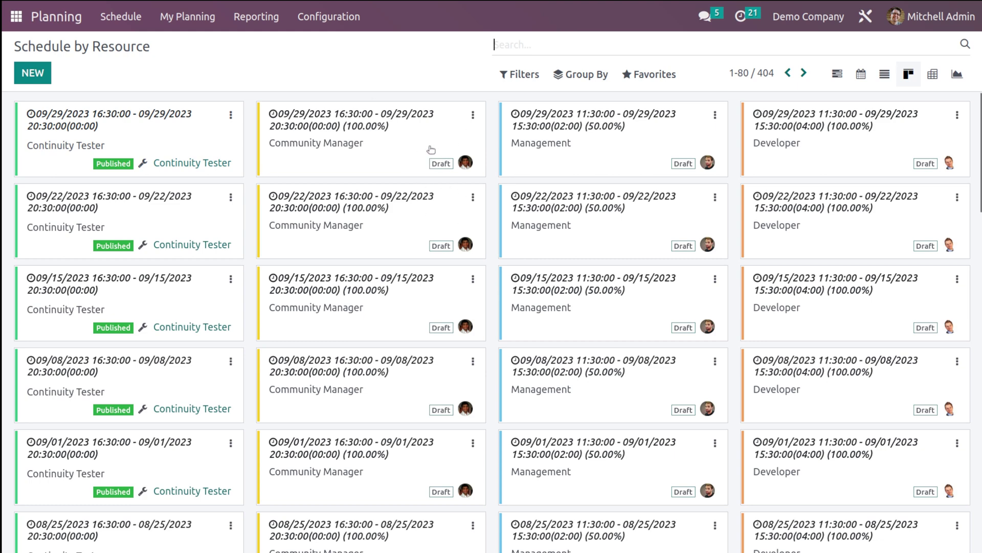
pyautogui.scroll(-10, 436, 167)
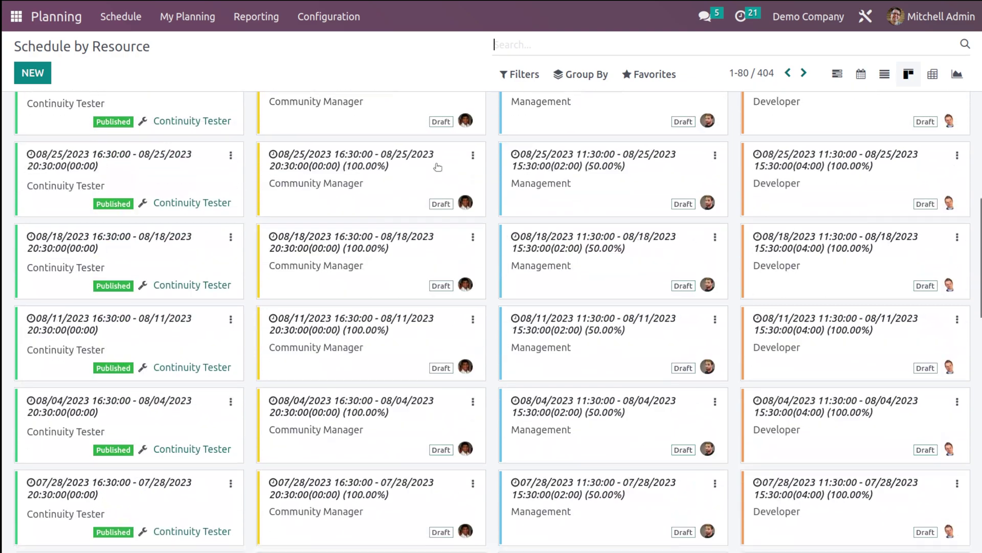
pyautogui.scroll(-8, 437, 167)
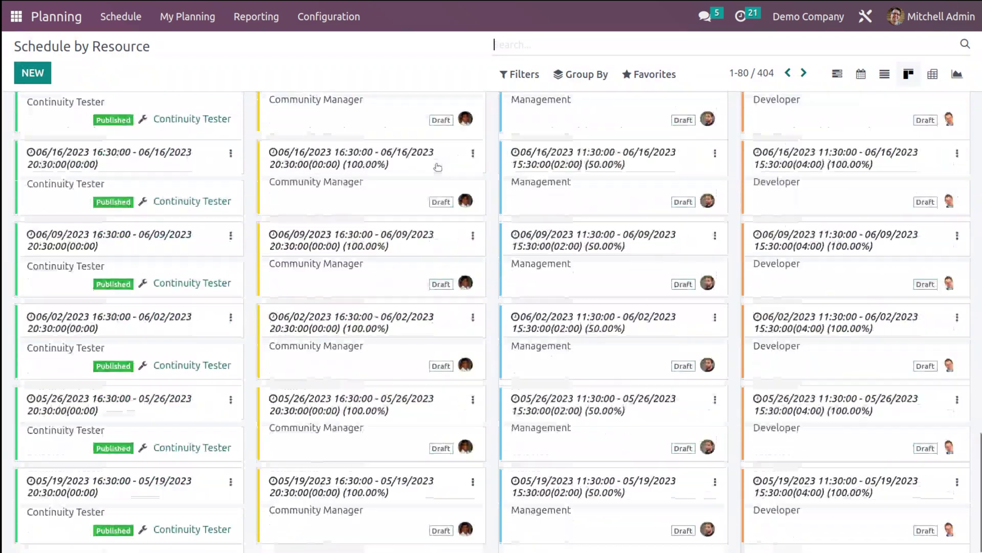
pyautogui.scroll(15, 436, 167)
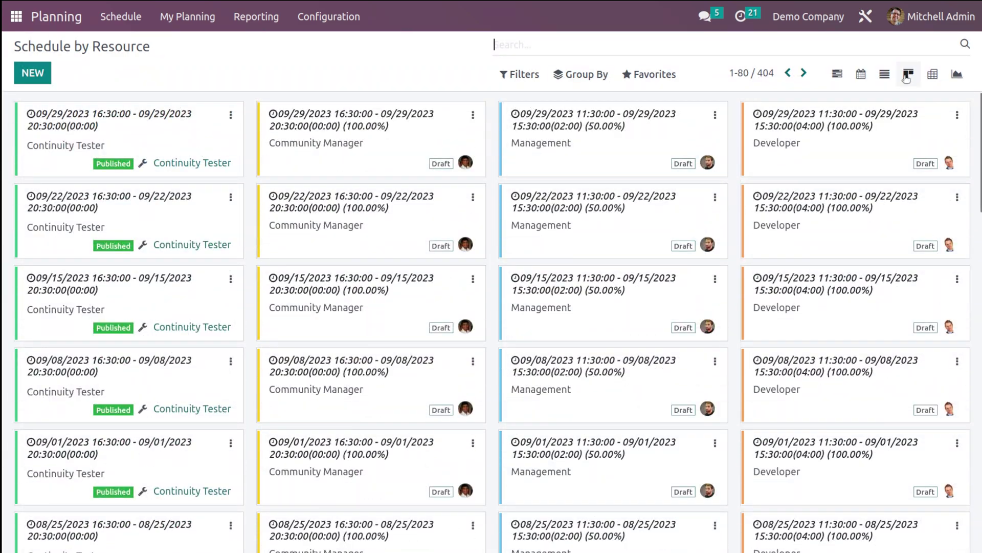
pyautogui.click(35, 76)
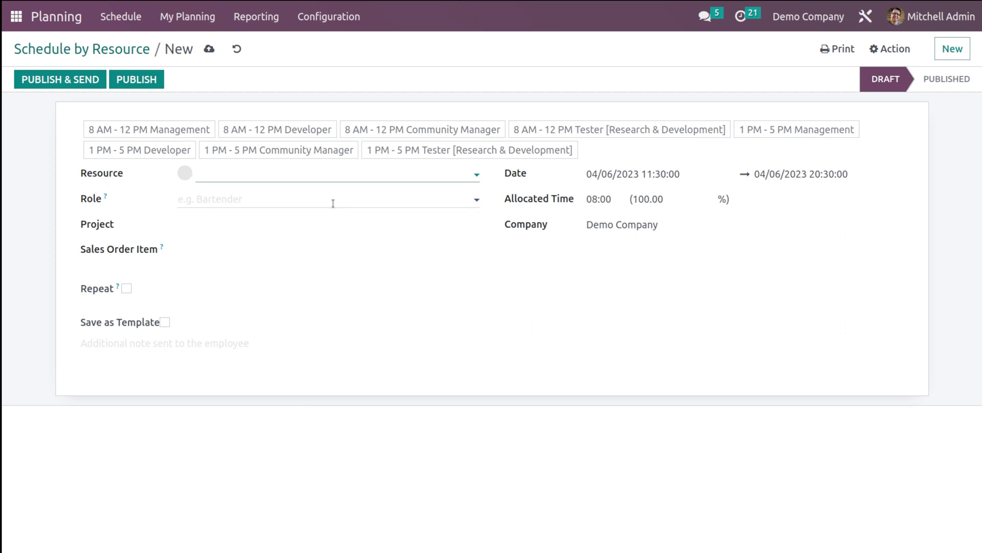
pyautogui.click(237, 49)
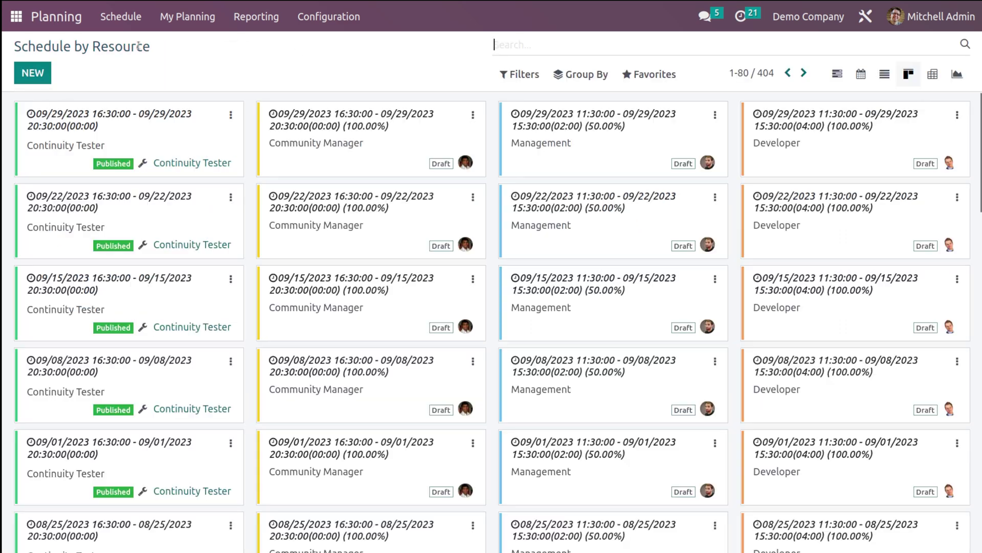
# - Switch to the pivot view, look through the measures per resource, and flip the table's axes
pyautogui.click(933, 76)
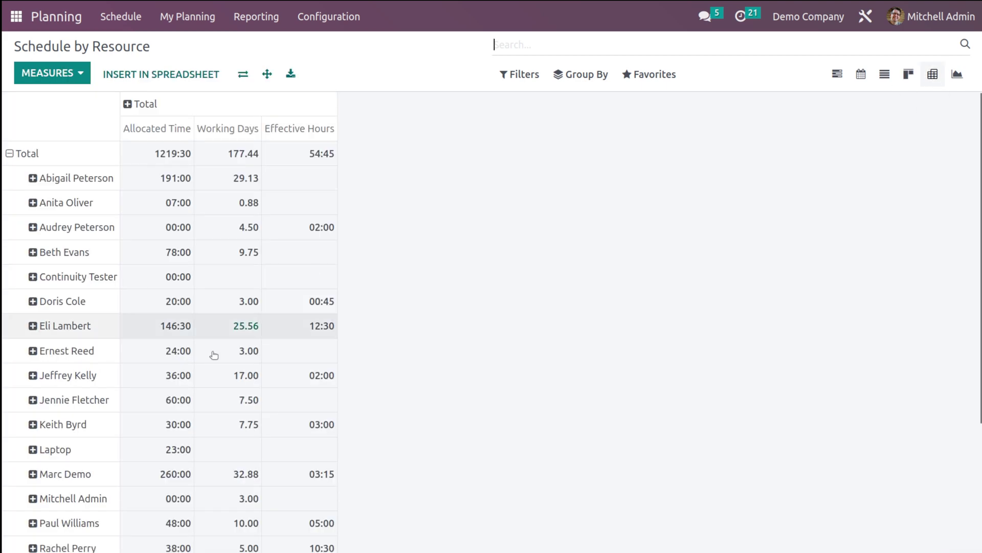
pyautogui.scroll(-3, 205, 353)
pyautogui.scroll(3, 204, 332)
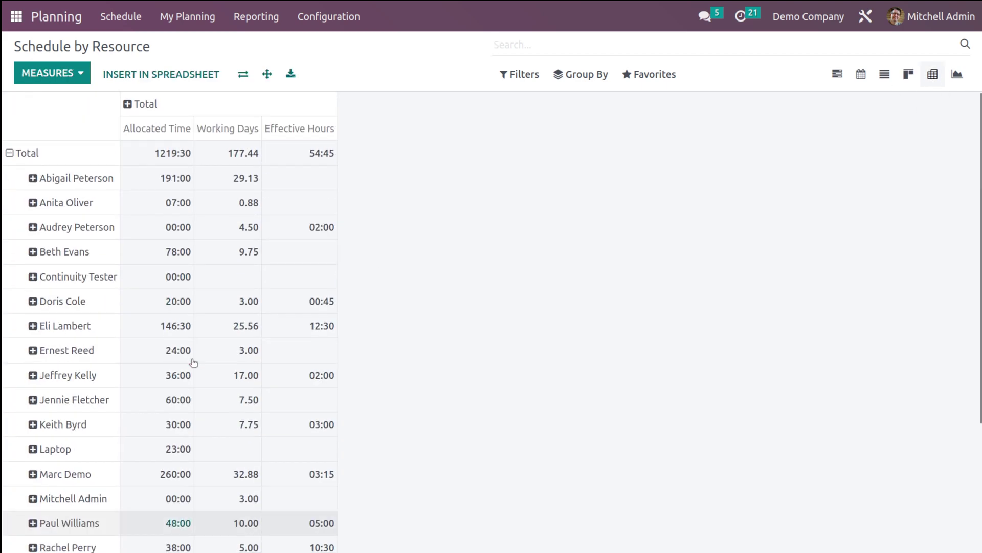
pyautogui.click(245, 75)
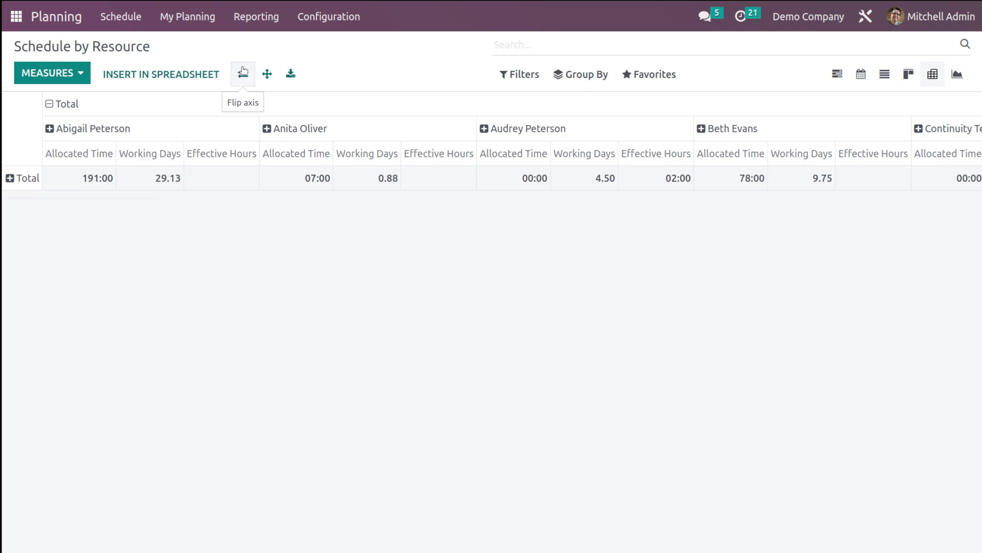
# - Flip the pivot table's axes again and add the Progress and Allocated Time % measures
pyautogui.click(243, 72)
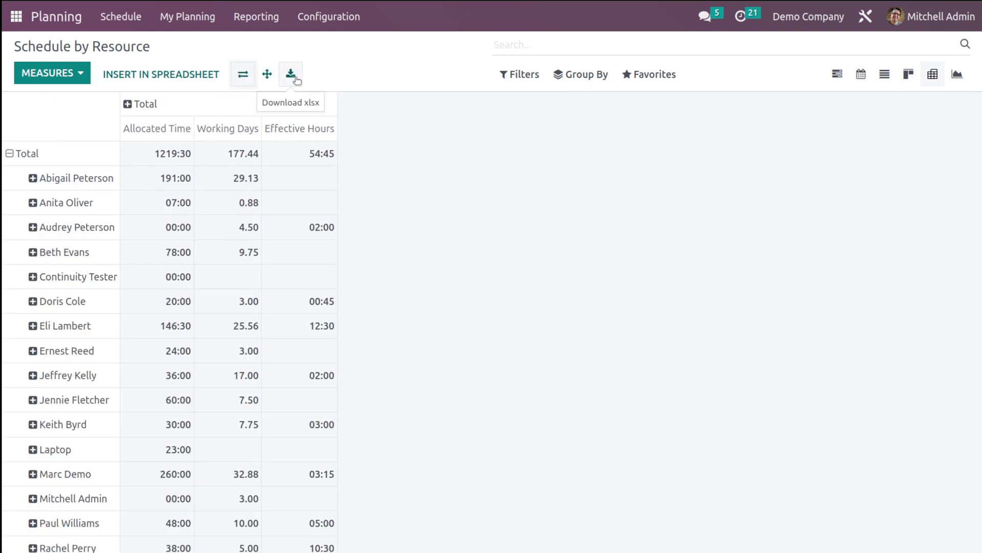
pyautogui.click(80, 74)
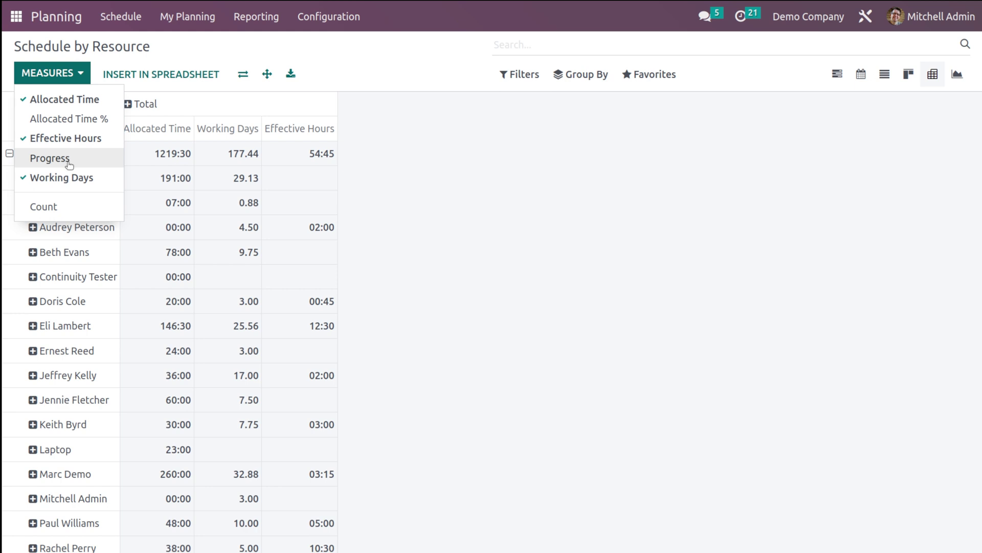
pyautogui.click(49, 158)
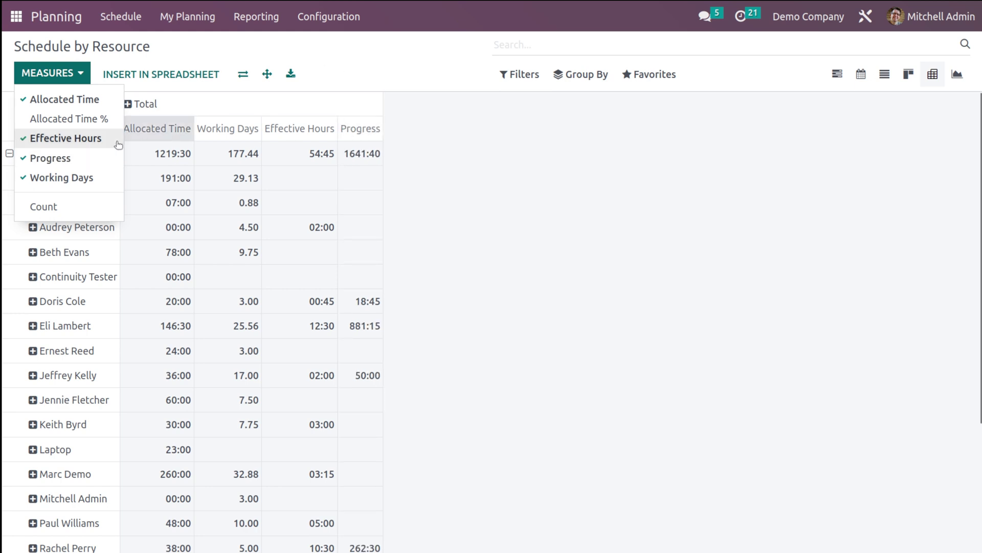
pyautogui.click(50, 123)
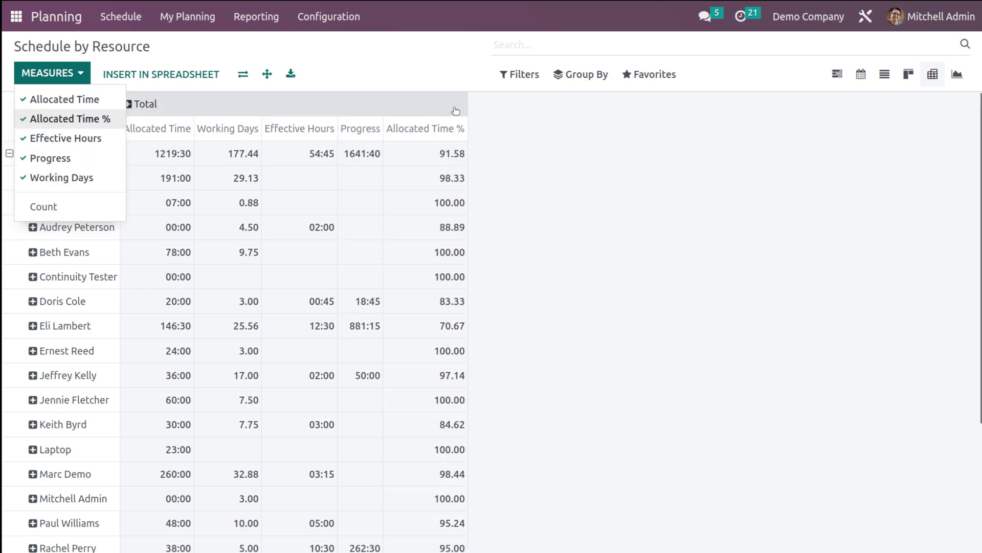
pyautogui.click(565, 202)
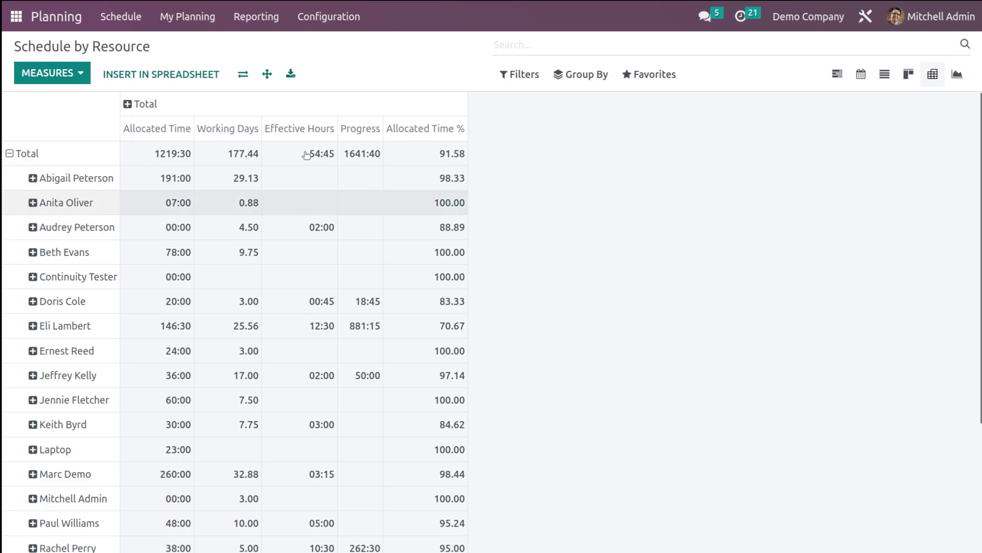
# - Switch to the graph view and chart Progress, Working Days and finally Count per resource
pyautogui.click(958, 76)
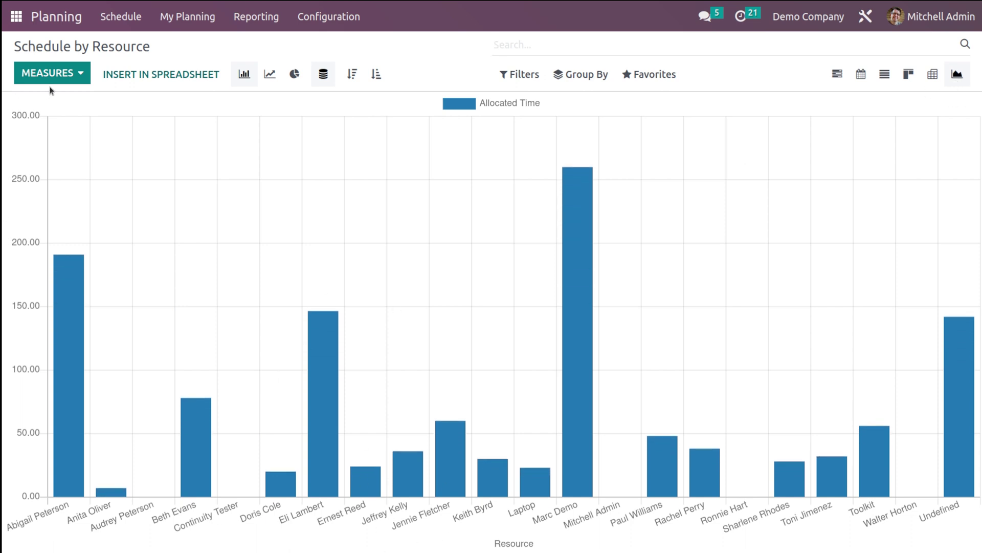
pyautogui.click(55, 74)
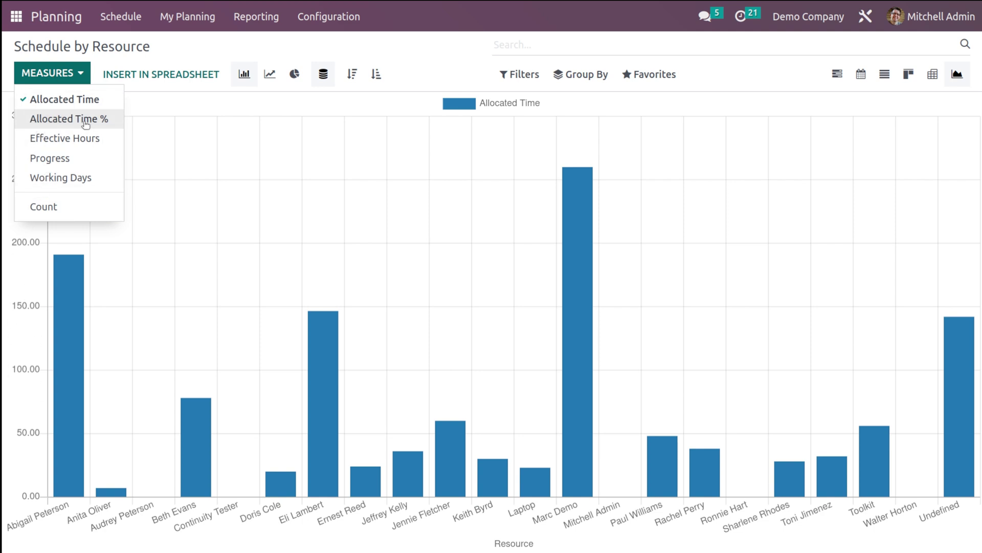
pyautogui.click(68, 162)
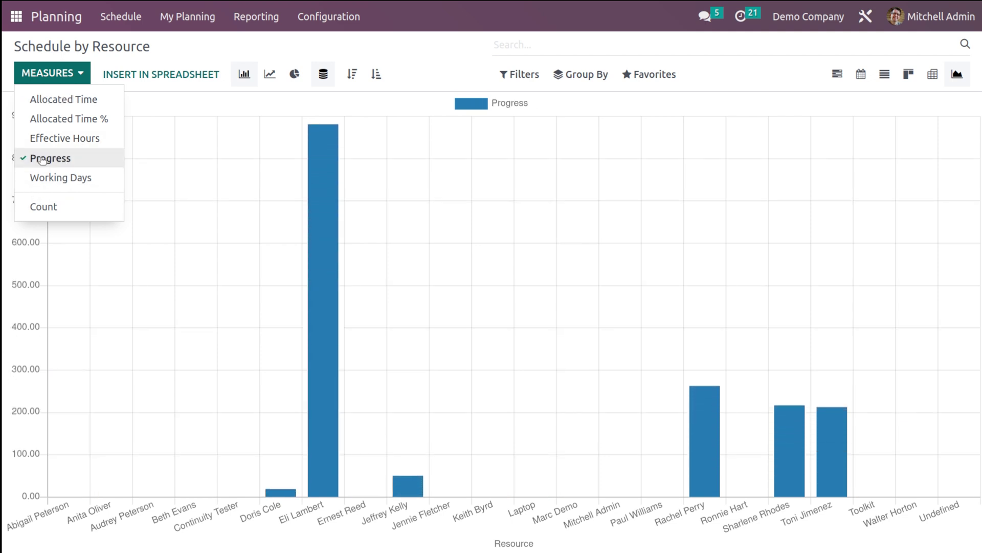
pyautogui.click(46, 178)
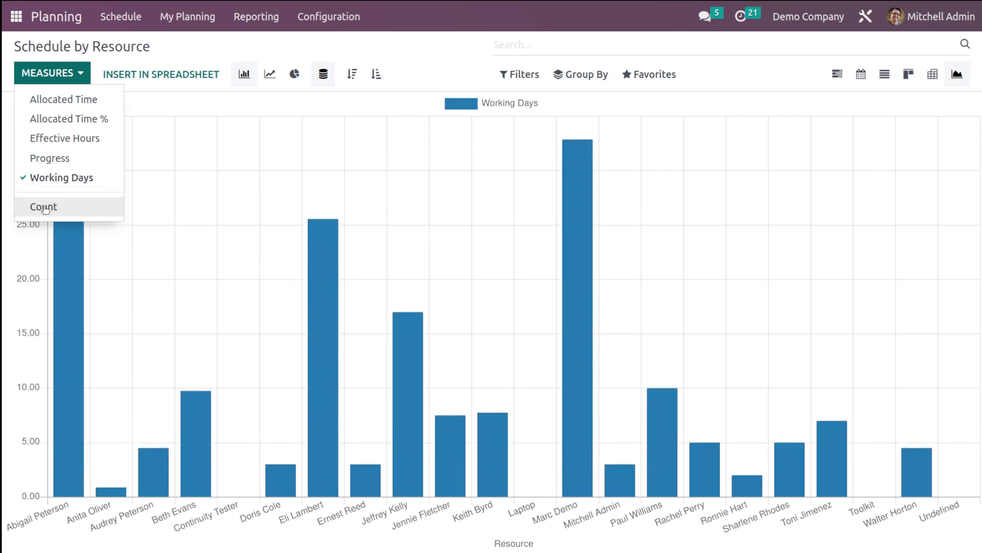
pyautogui.click(45, 207)
pyautogui.click(42, 386)
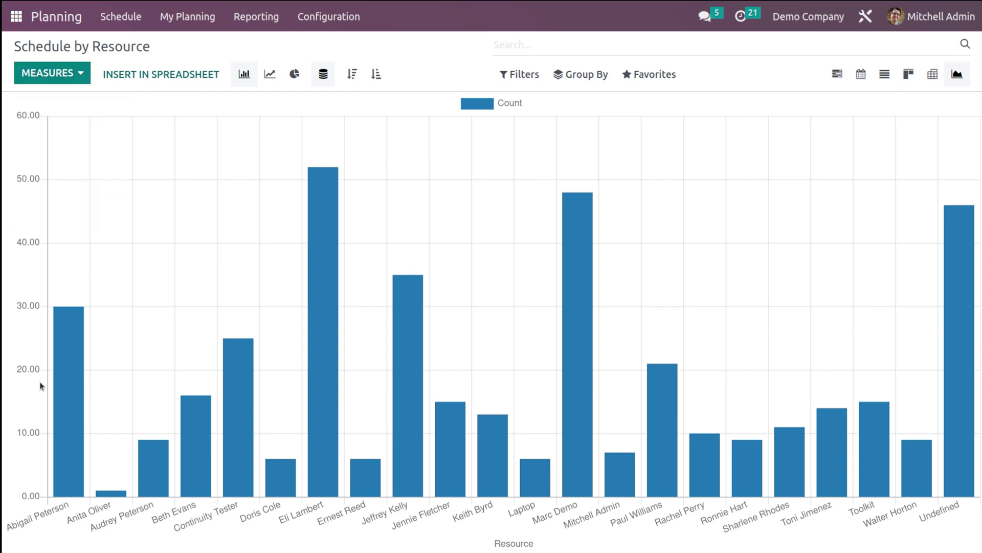
# - View the counts as line and pie charts, return to an unstacked bar chart, and sort it descending and finally ascending
pyautogui.click(270, 75)
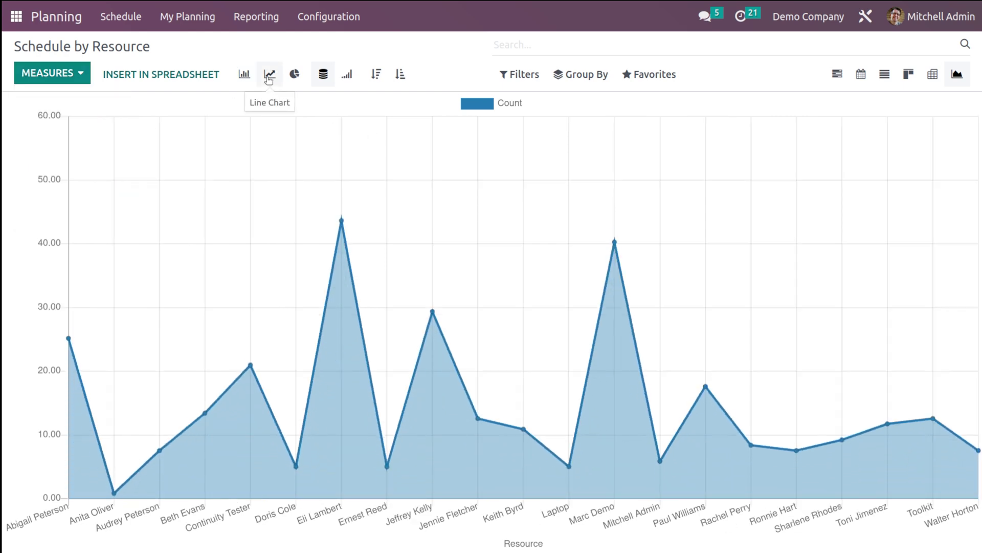
pyautogui.click(295, 74)
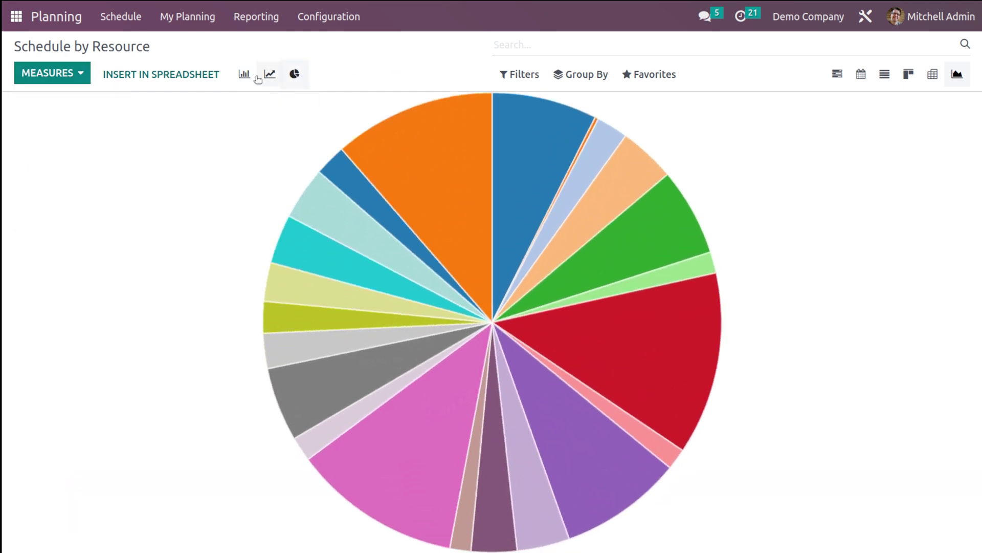
pyautogui.click(245, 75)
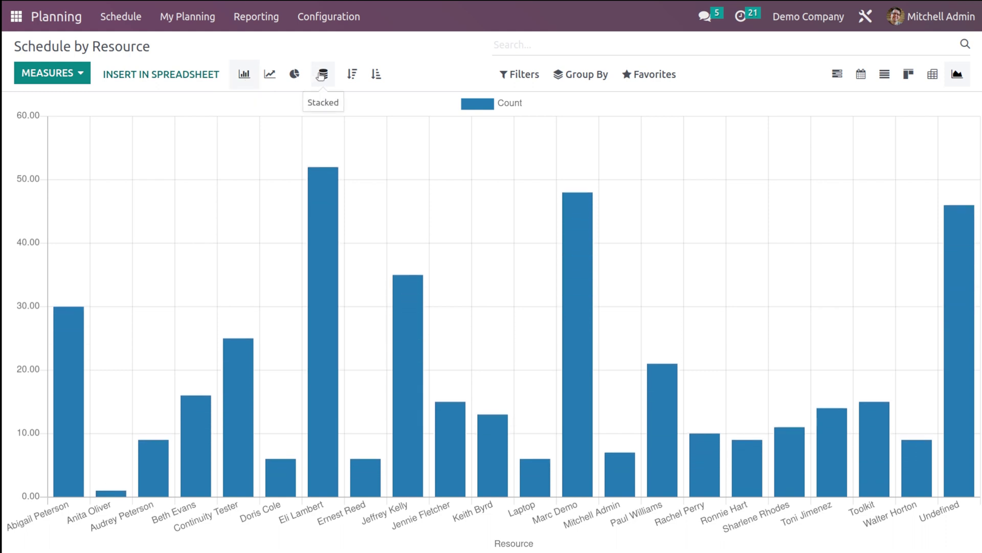
pyautogui.click(321, 75)
pyautogui.click(352, 74)
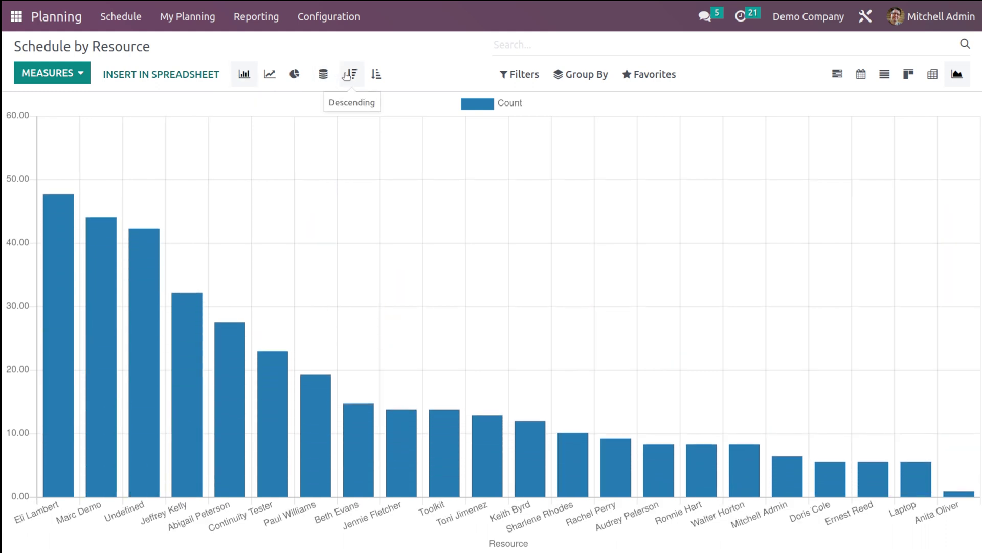
pyautogui.click(375, 74)
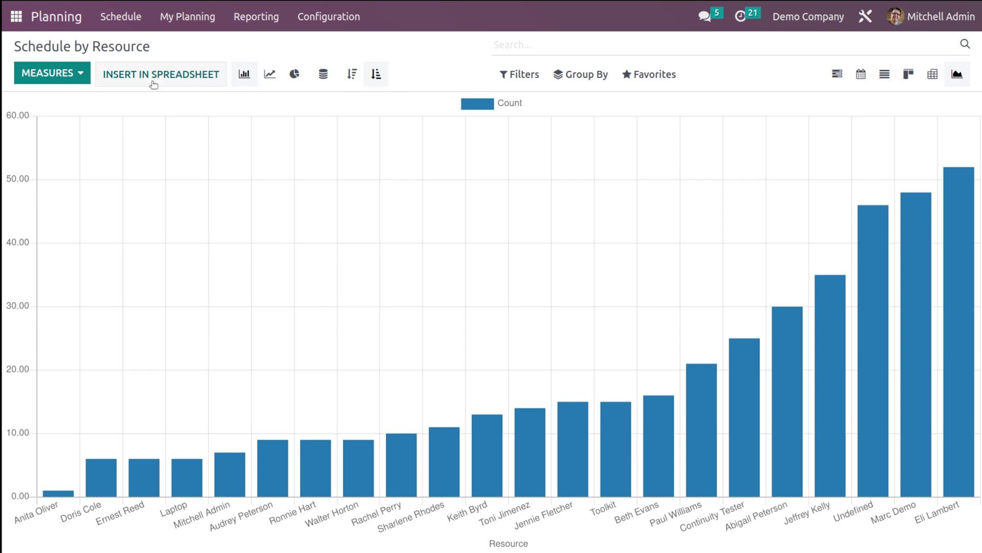
# - Open the schedule by role, look through its shifts and time scale options, and collapse and expand all role rows
pyautogui.click(130, 19)
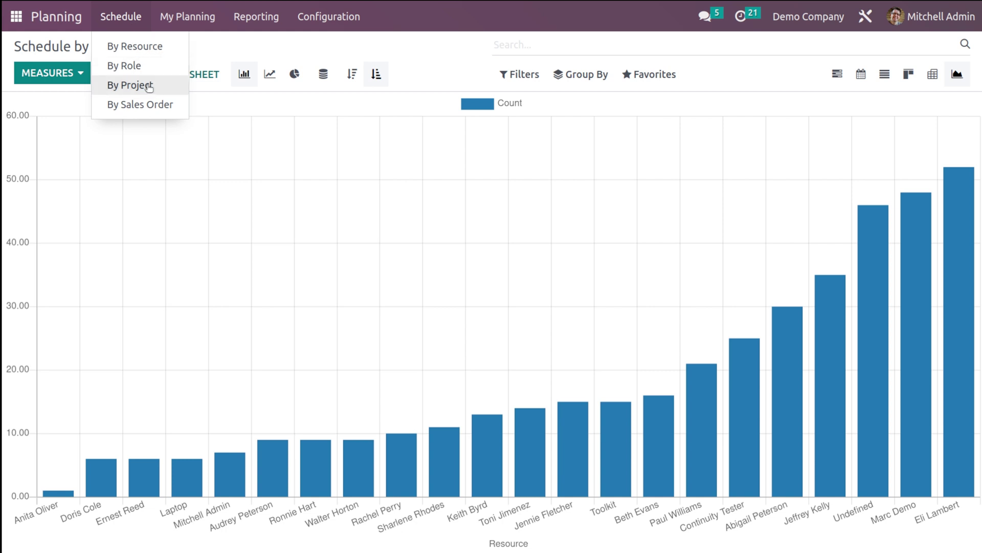
pyautogui.click(128, 70)
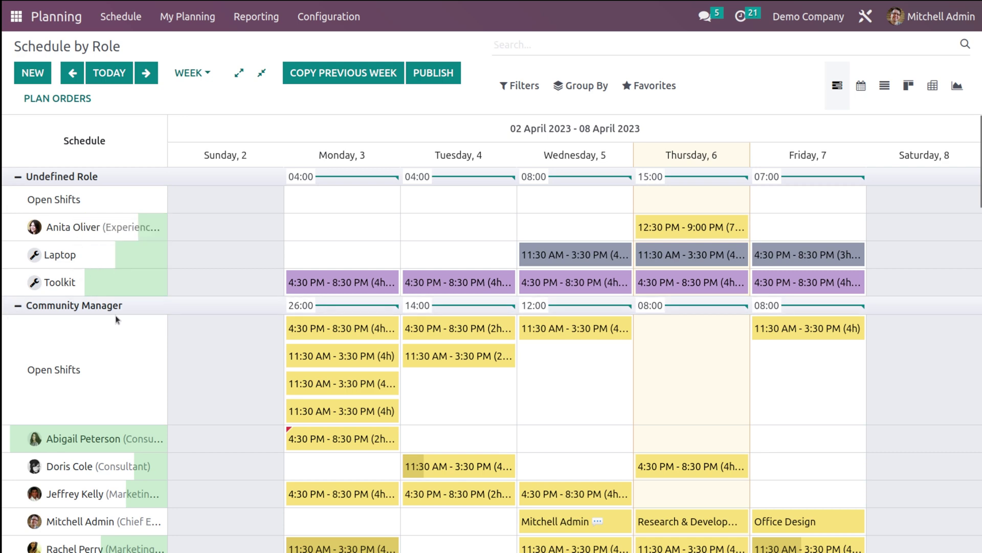
pyautogui.scroll(-4, 97, 425)
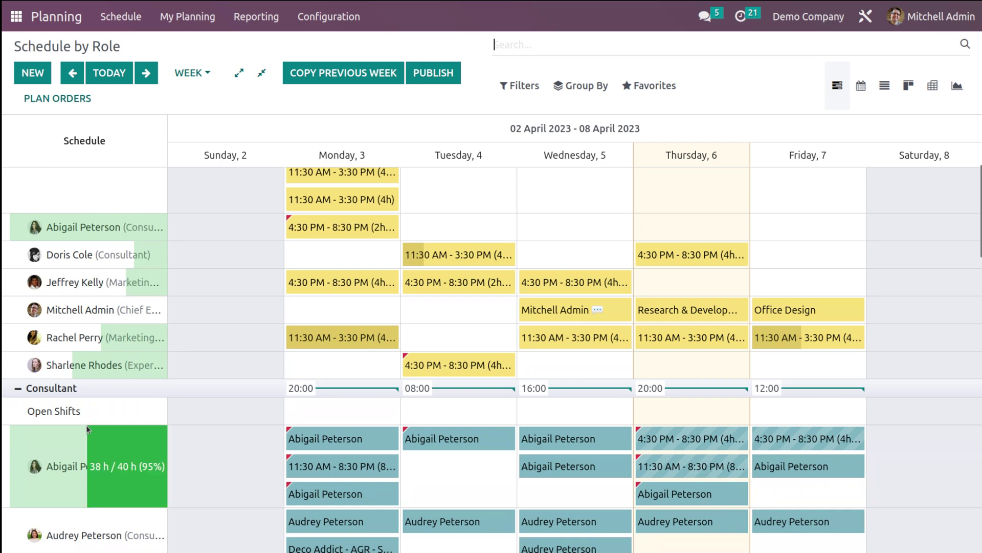
pyautogui.scroll(4, 86, 424)
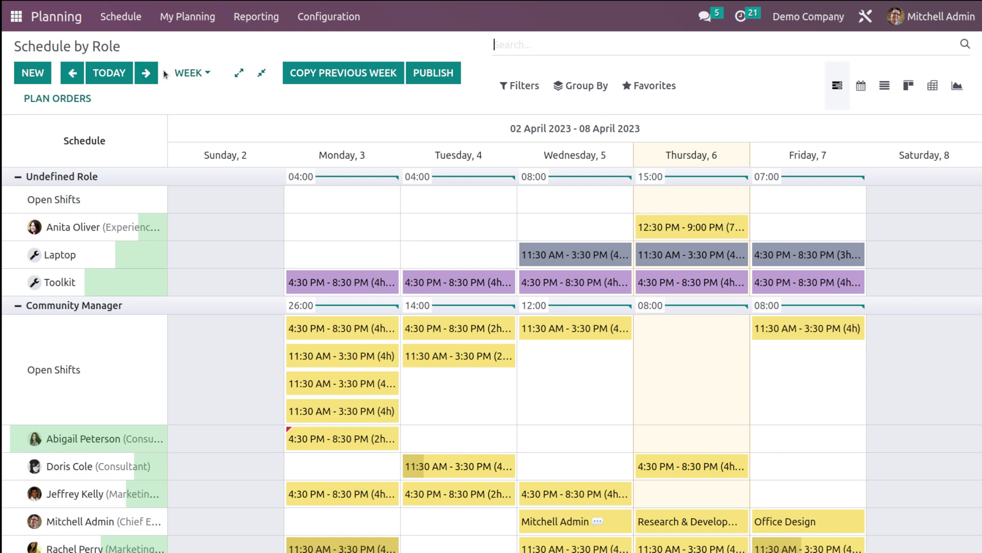
pyautogui.click(193, 73)
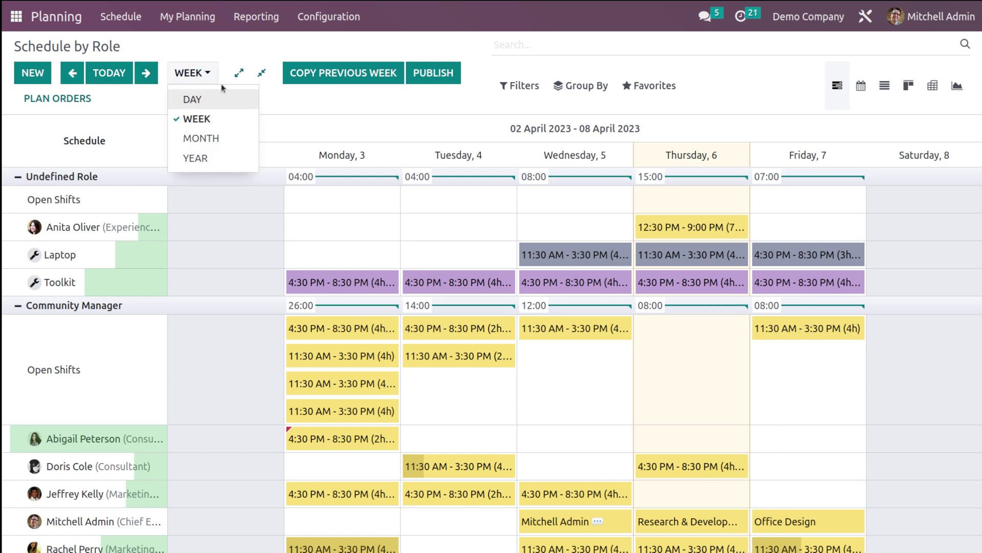
pyautogui.click(213, 48)
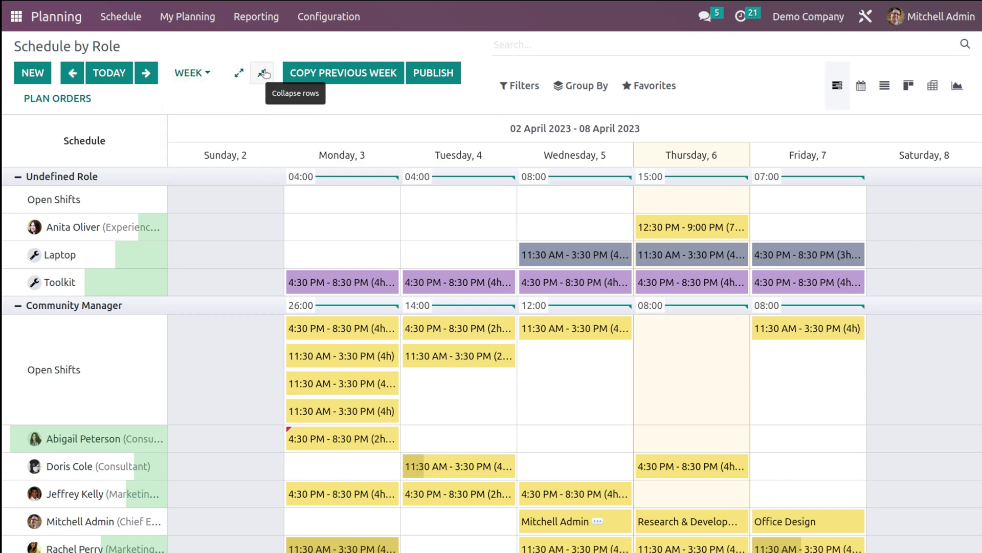
pyautogui.click(263, 73)
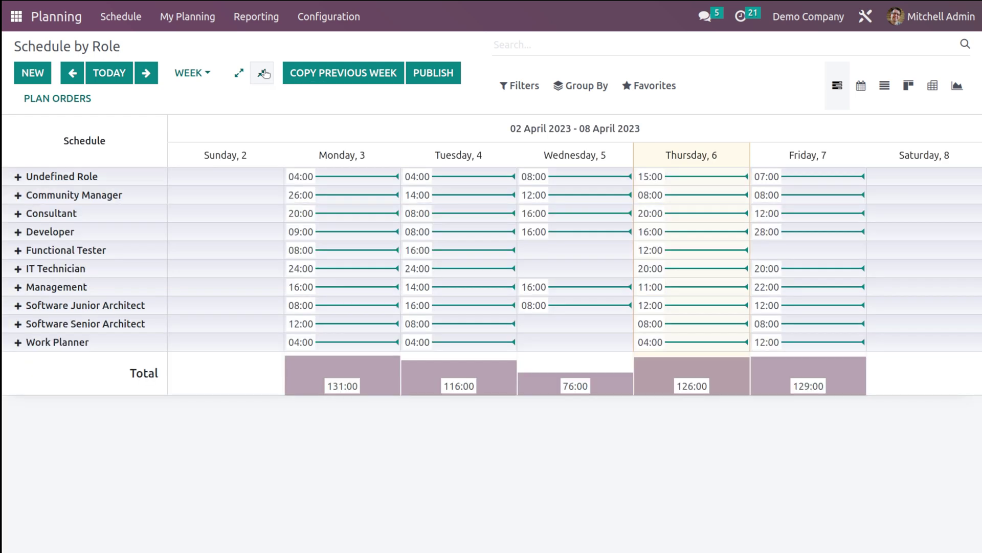
pyautogui.click(239, 73)
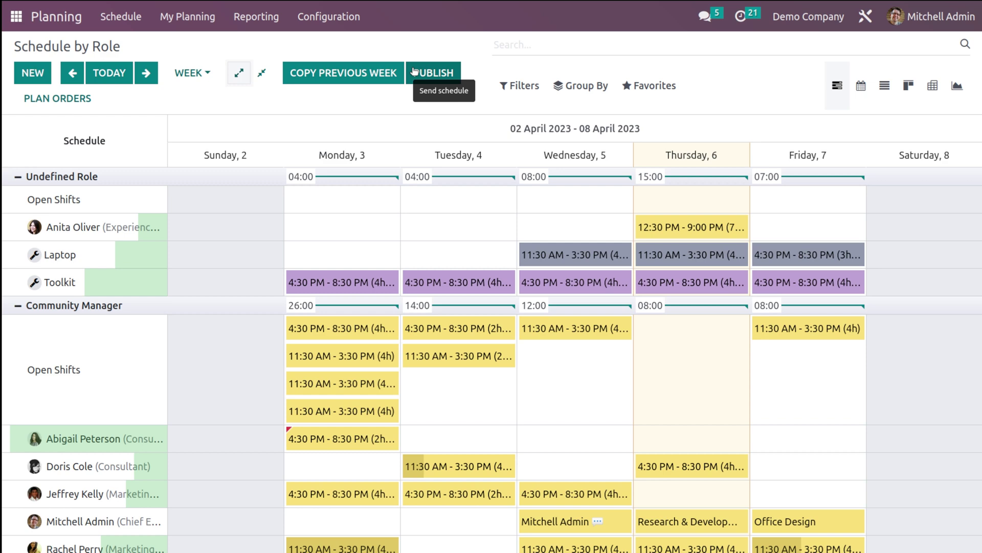
# - Look at the role schedule in the calendar view and browse its shifts in the list view
pyautogui.click(868, 90)
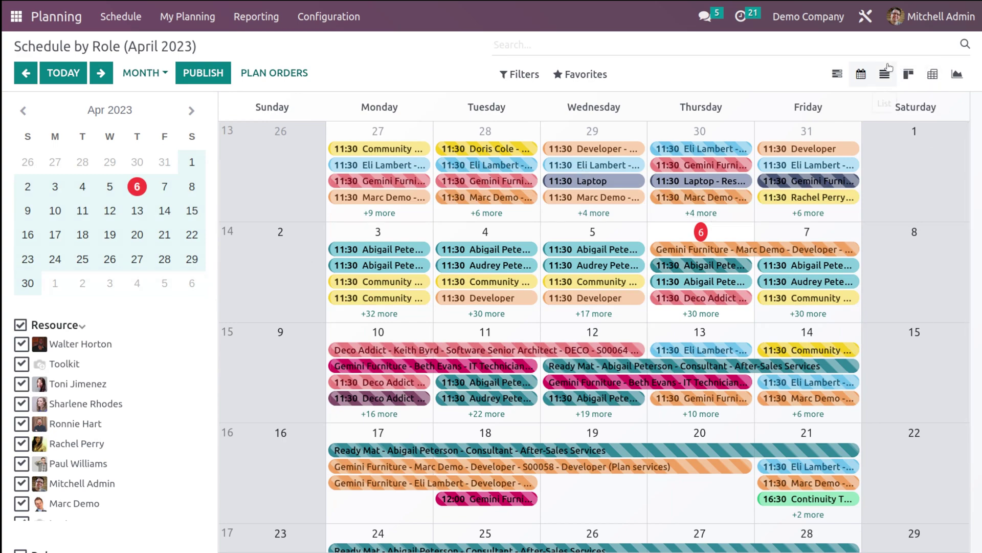
pyautogui.click(887, 71)
pyautogui.scroll(-10, 669, 419)
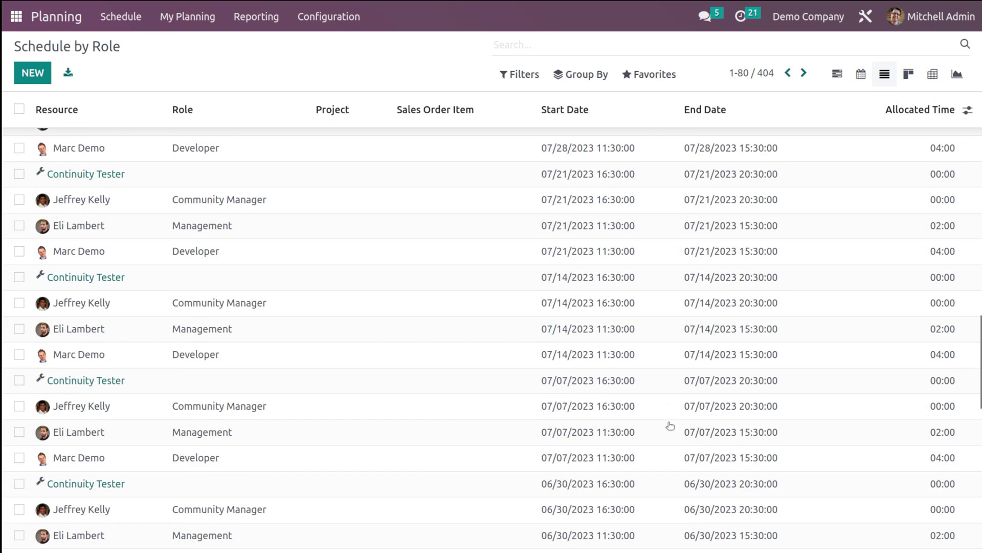
pyautogui.scroll(10, 670, 426)
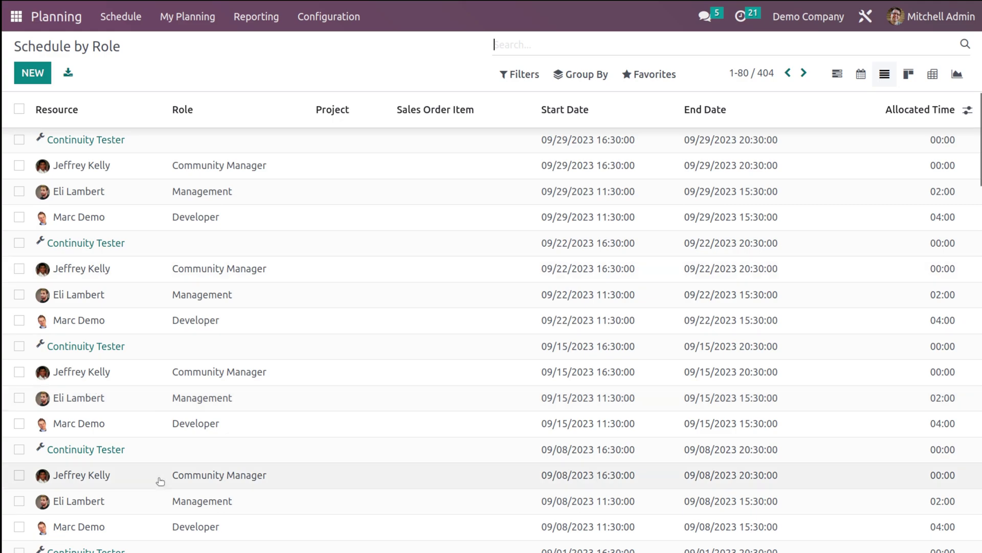
pyautogui.scroll(-10, 160, 480)
pyautogui.scroll(10, 160, 480)
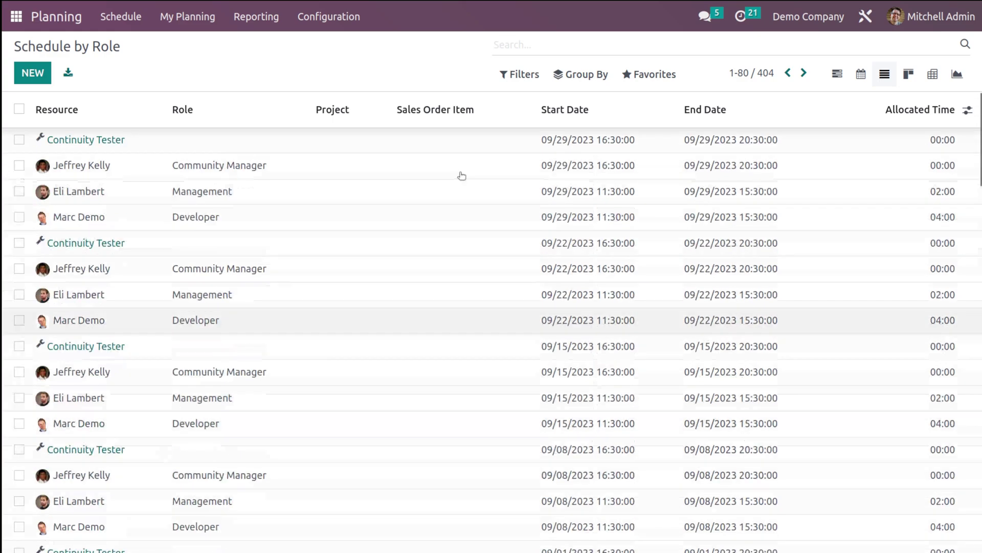
# - Browse the role schedule's shift cards in the kanban view and switch to the pivot view
pyautogui.click(910, 75)
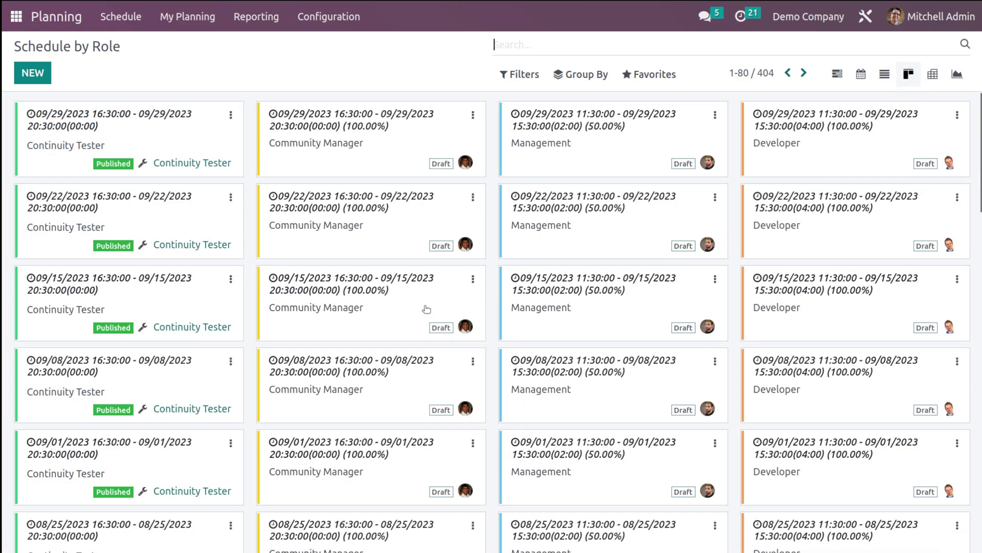
pyautogui.scroll(-10, 425, 298)
pyautogui.scroll(-5, 424, 298)
pyautogui.scroll(15, 425, 298)
pyautogui.click(933, 76)
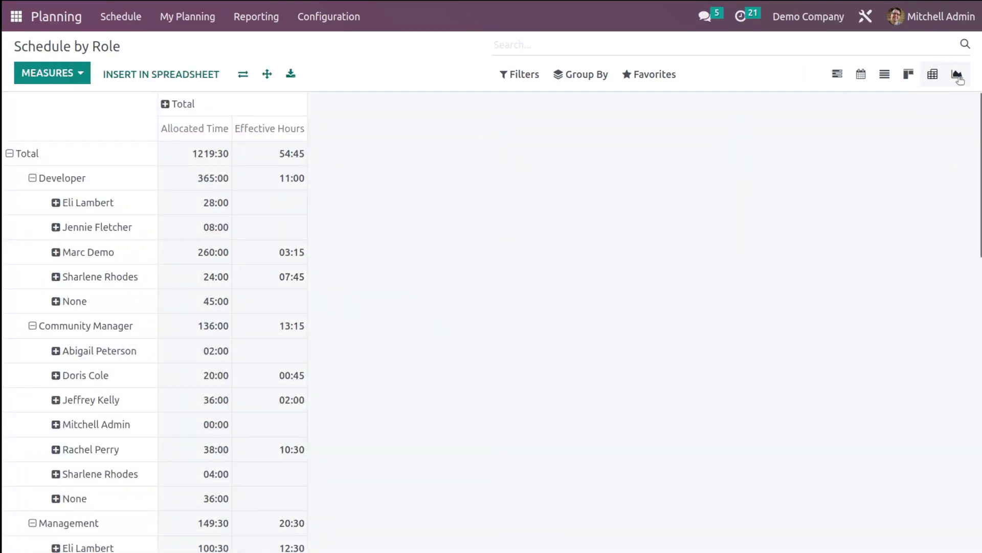
# - Examine the allocated time per role in the graph view as a stacked bar, line and pie chart
pyautogui.click(957, 75)
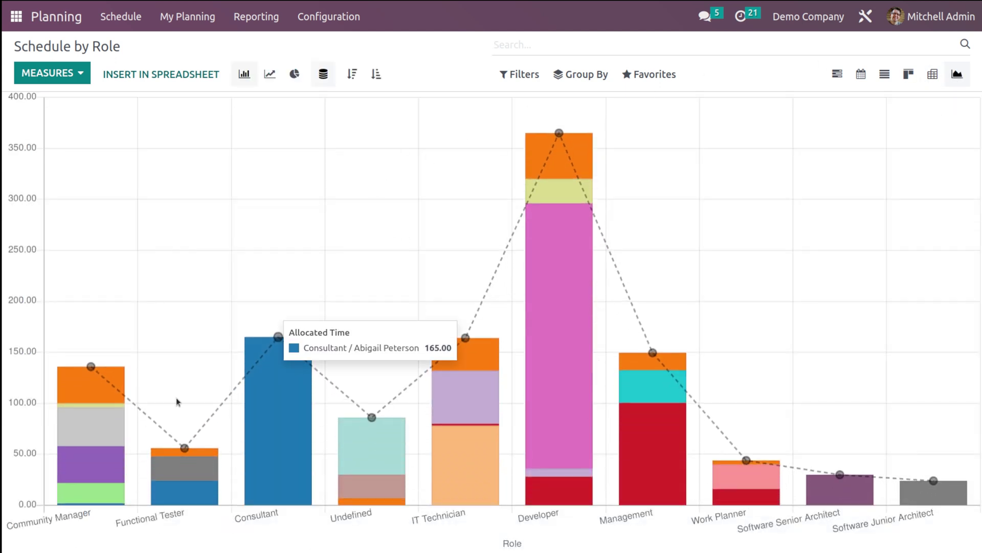
pyautogui.moveTo(364, 419)
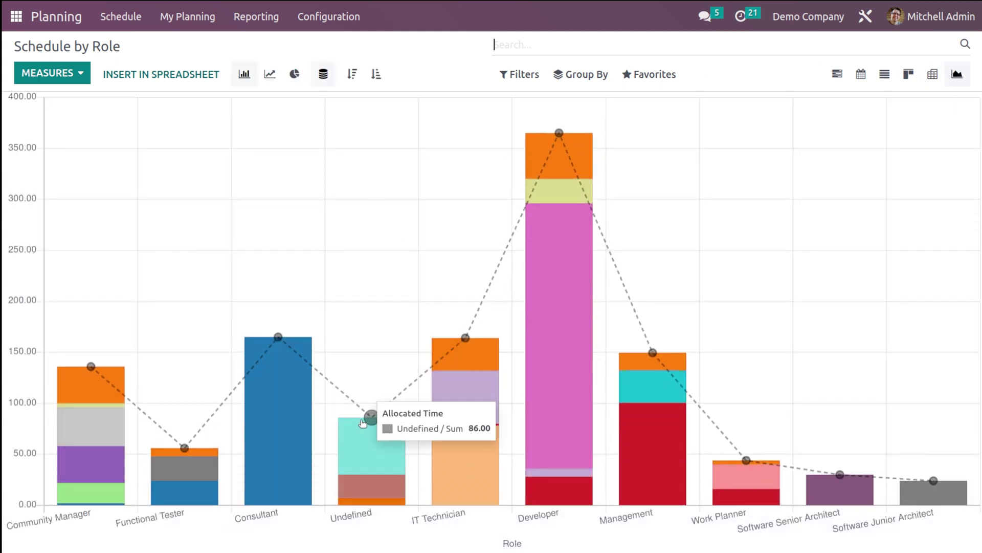
pyautogui.moveTo(276, 335)
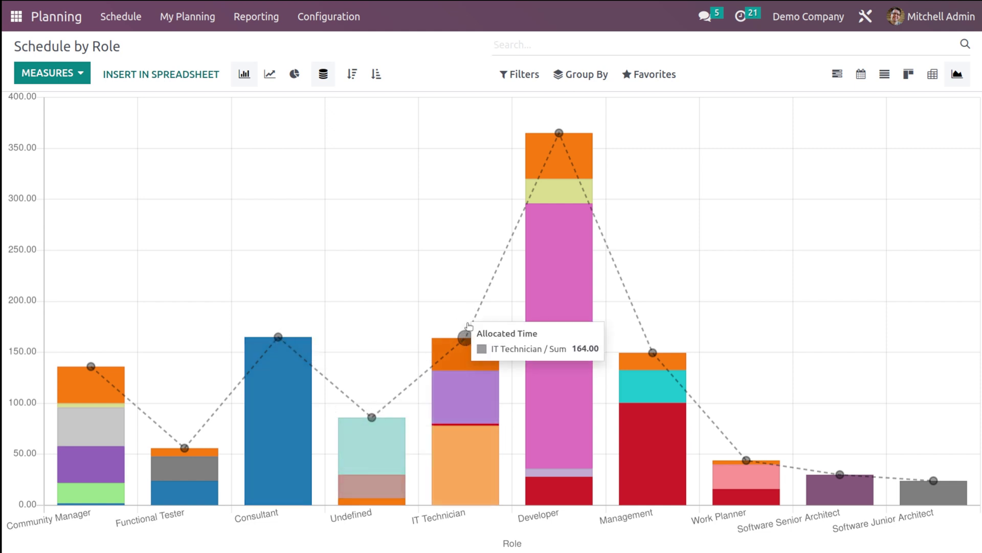
pyautogui.click(270, 74)
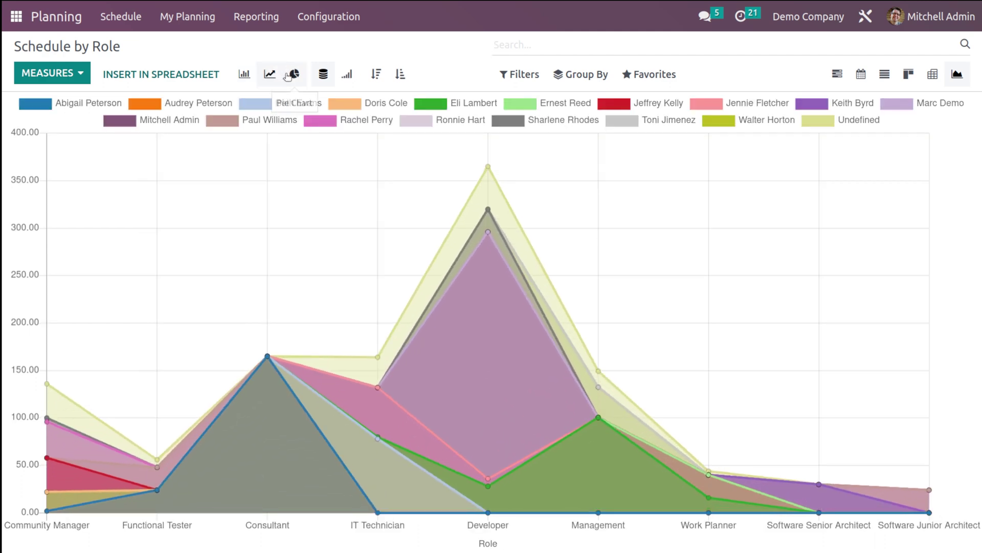
pyautogui.click(296, 76)
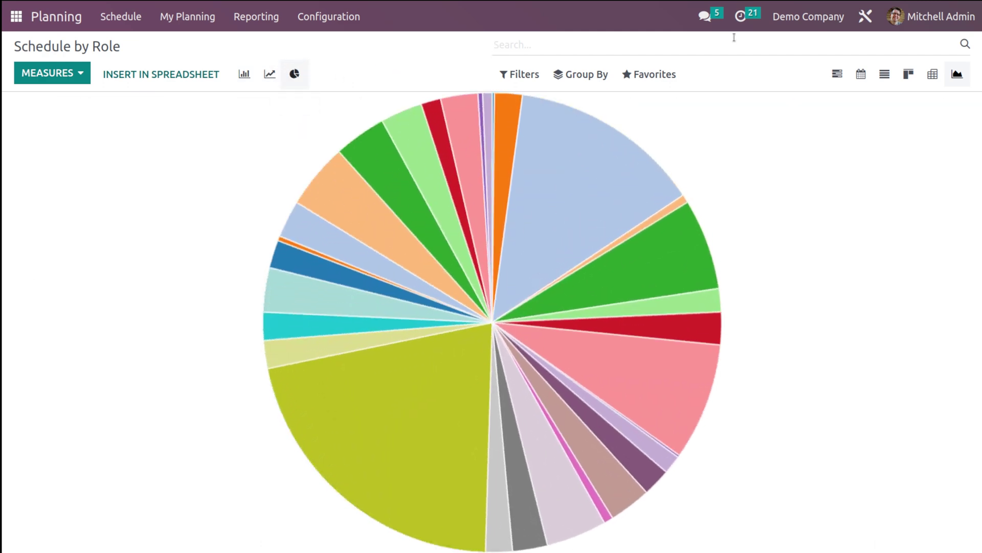
# - Open the schedule by project and look through the week's shifts for every project row
pyautogui.click(120, 25)
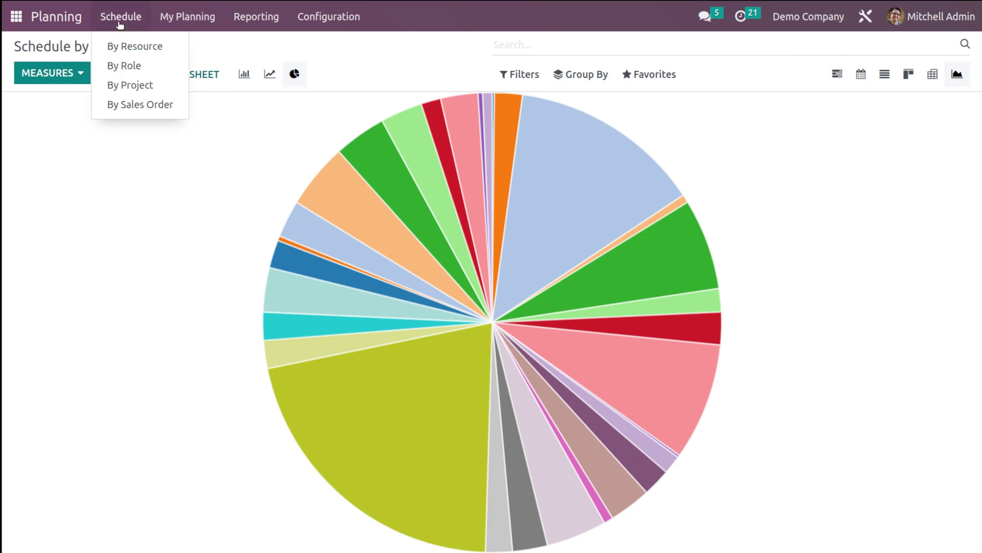
pyautogui.rightClick(124, 91)
pyautogui.click(115, 91)
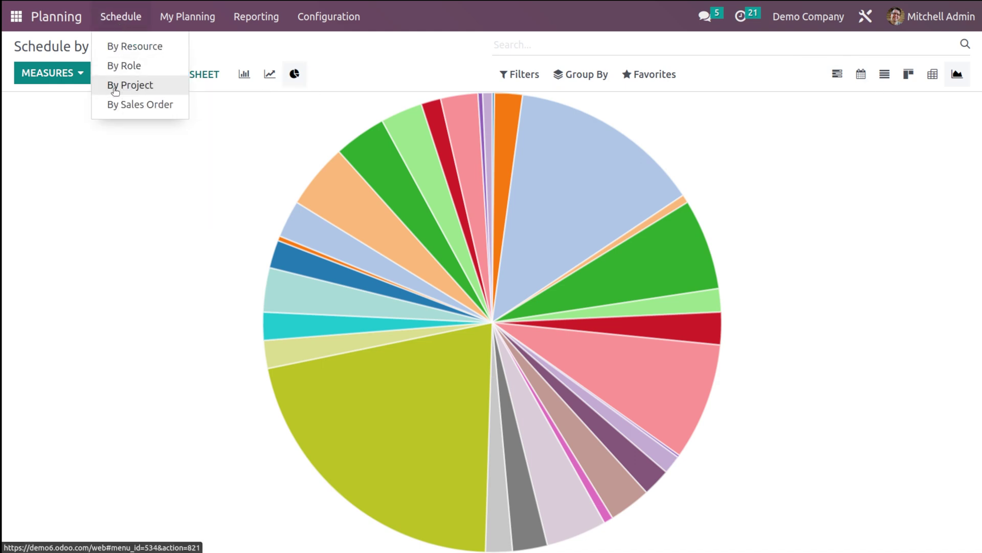
pyautogui.click(115, 87)
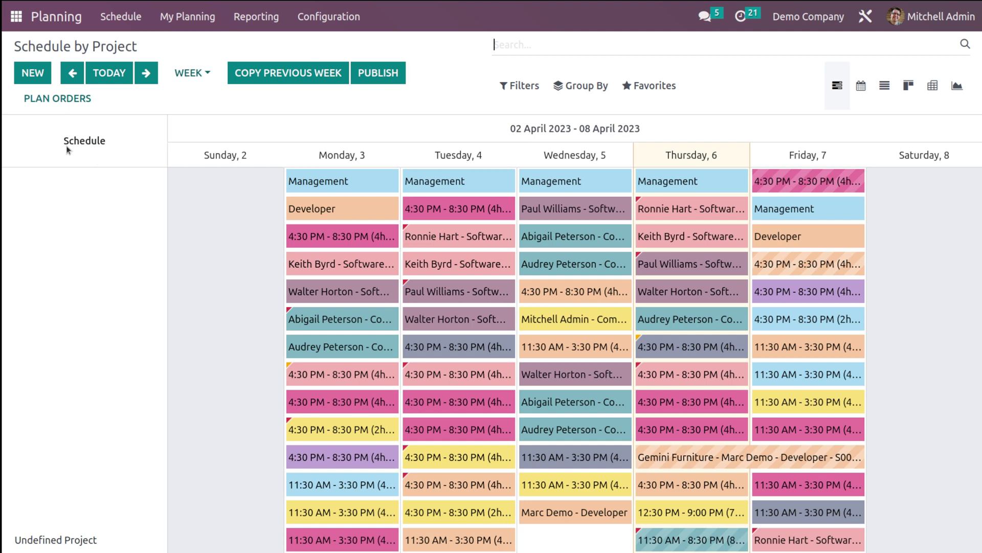
pyautogui.scroll(-5, 187, 219)
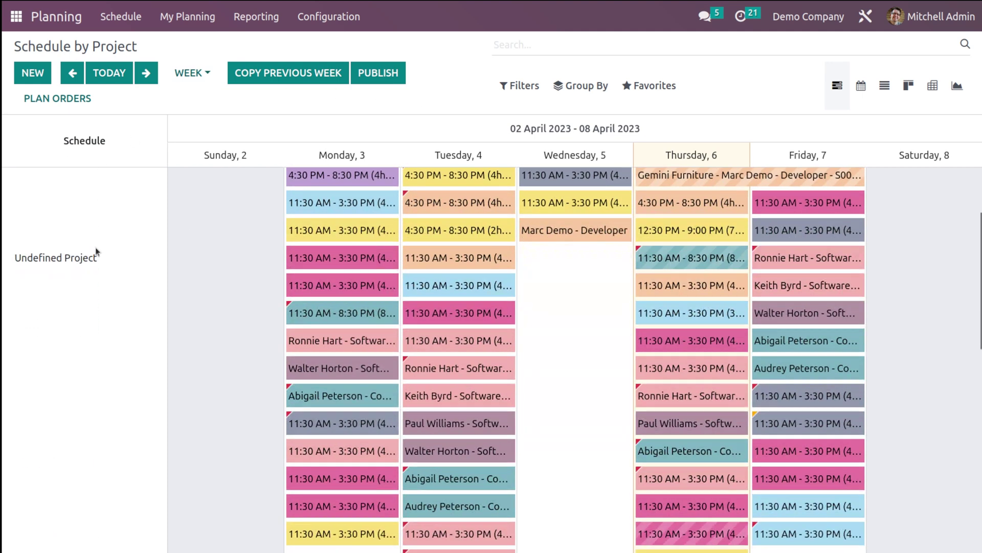
pyautogui.scroll(-6, 108, 236)
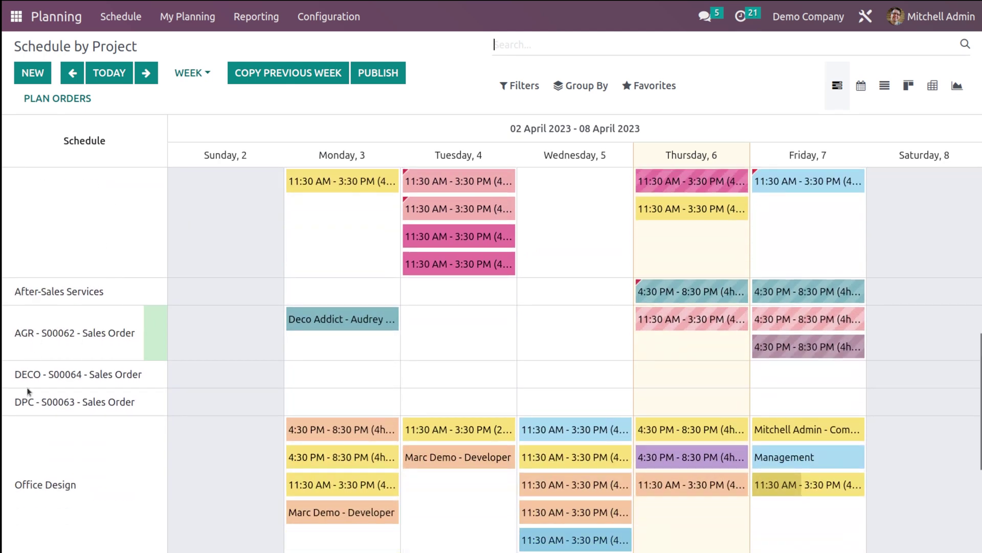
pyautogui.scroll(-4, 38, 432)
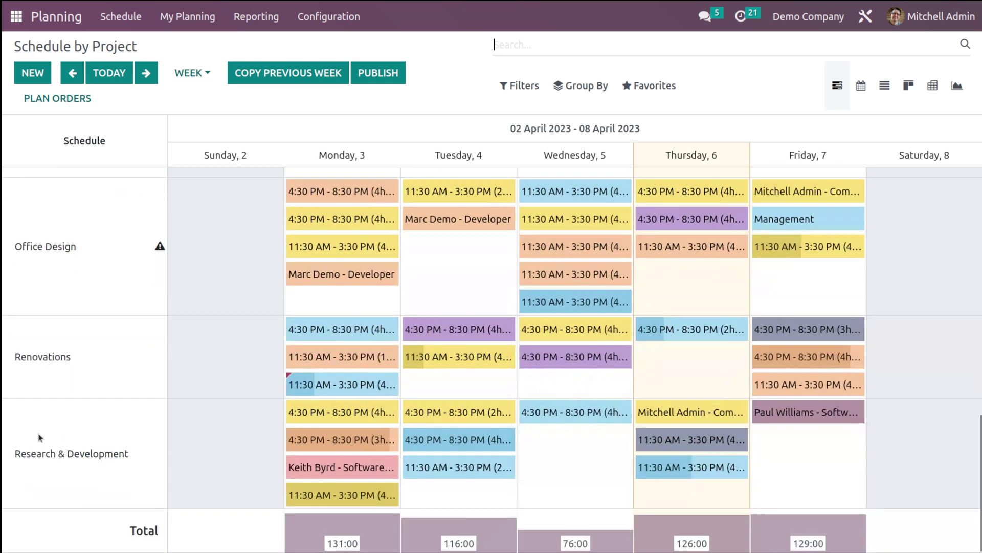
pyautogui.scroll(10, 38, 433)
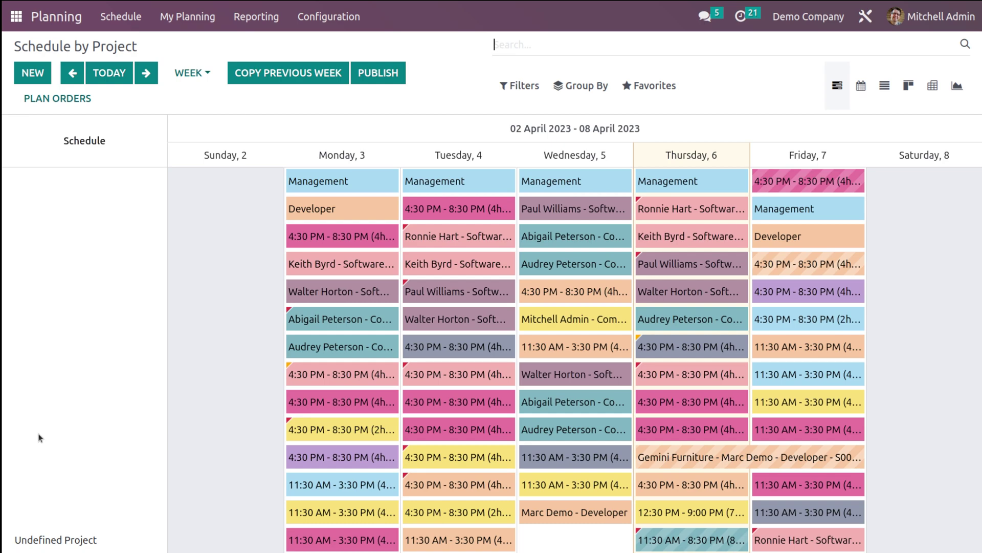
pyautogui.scroll(-5, 568, 368)
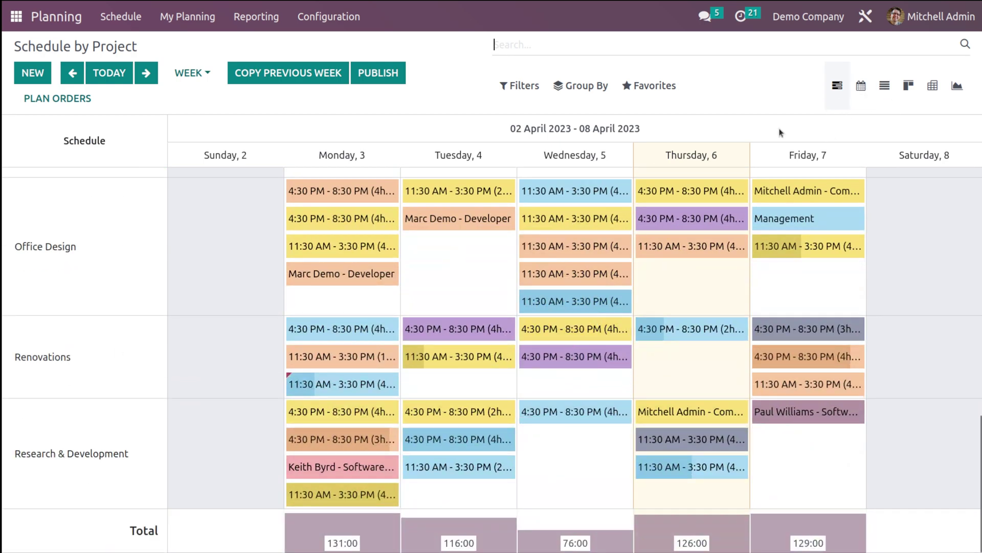
# - Review the filter and grouping options available for the project schedule
pyautogui.scroll(5, 716, 135)
pyautogui.click(517, 86)
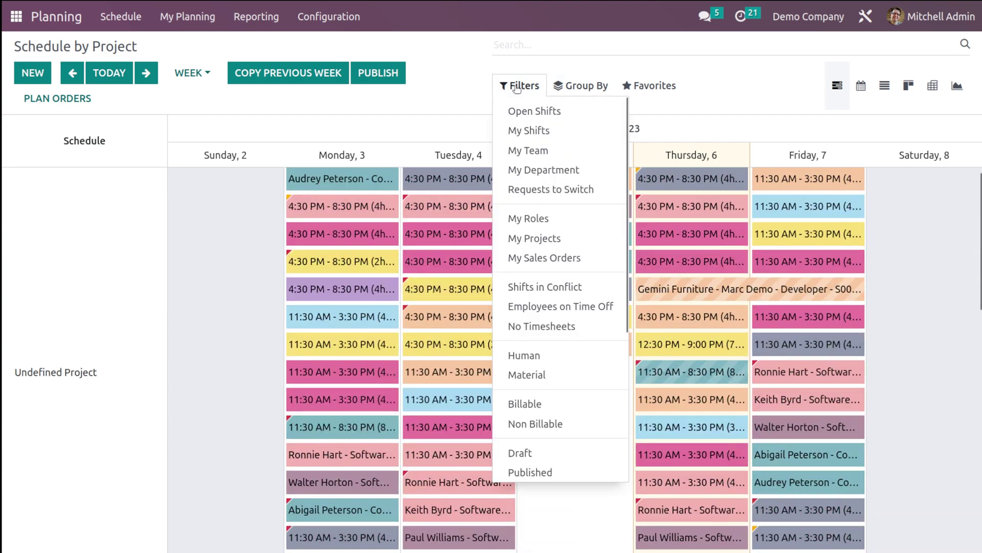
pyautogui.click(559, 85)
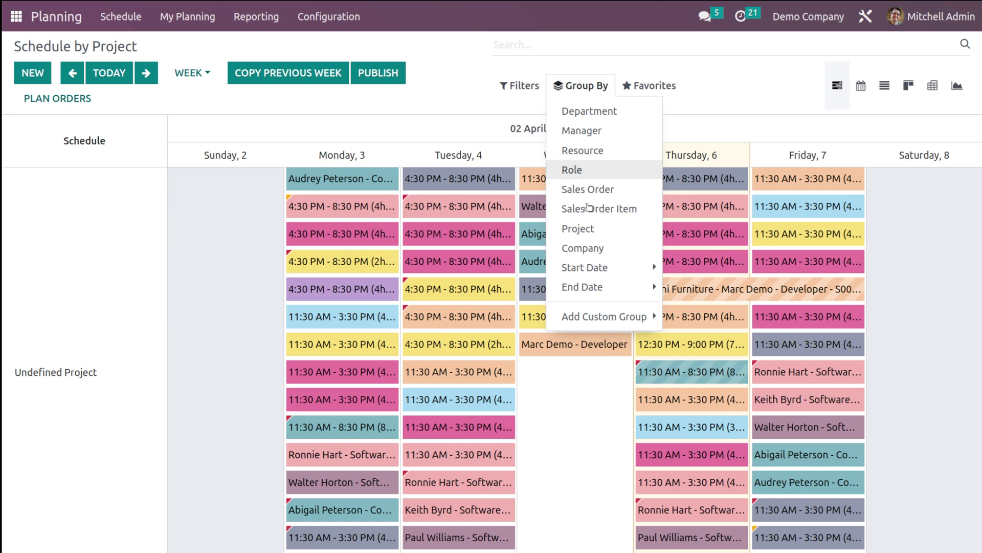
pyautogui.click(461, 105)
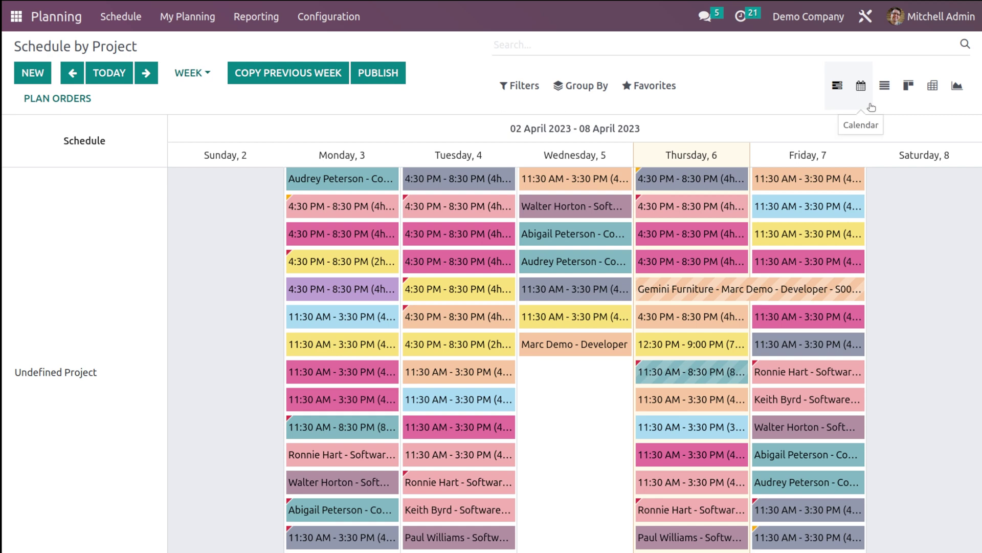
# - Look at the project schedule in the calendar view with its resource and role lists, and browse its shifts in the list view
pyautogui.click(856, 80)
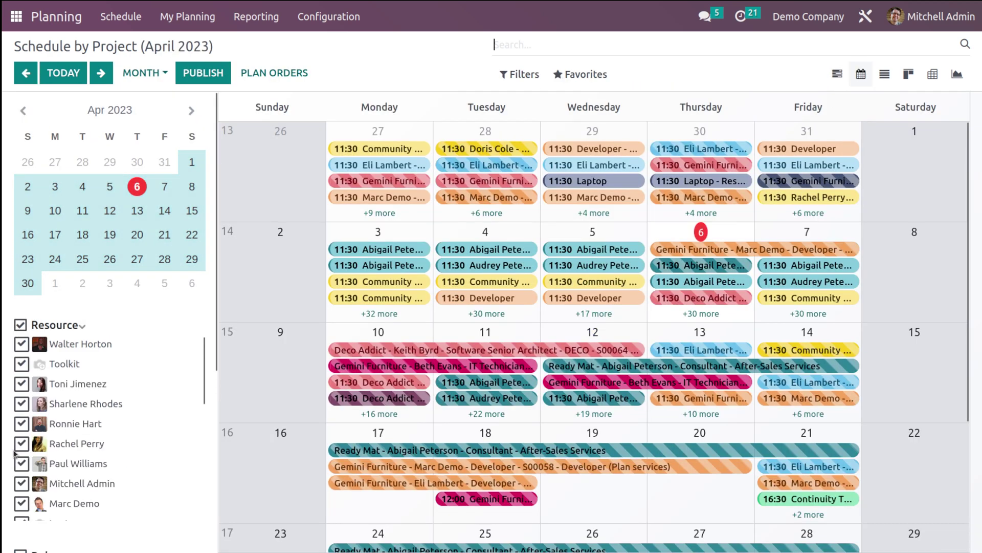
pyautogui.scroll(-5, 135, 427)
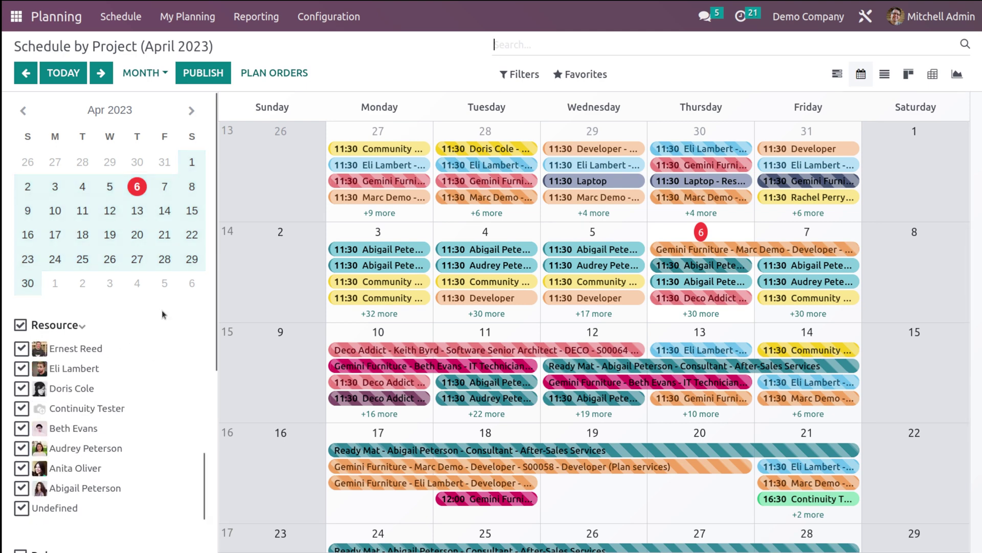
pyautogui.scroll(-5, 162, 310)
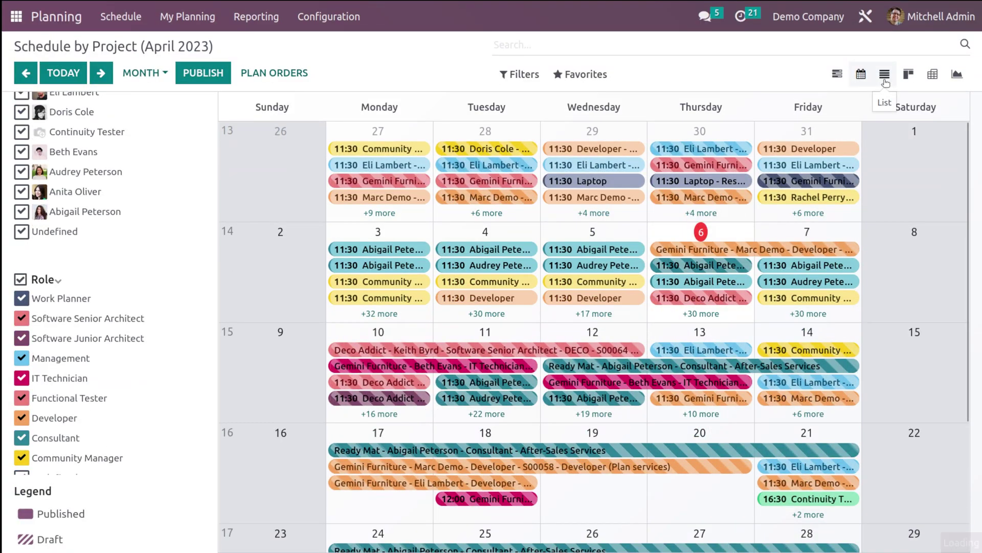
pyautogui.click(885, 78)
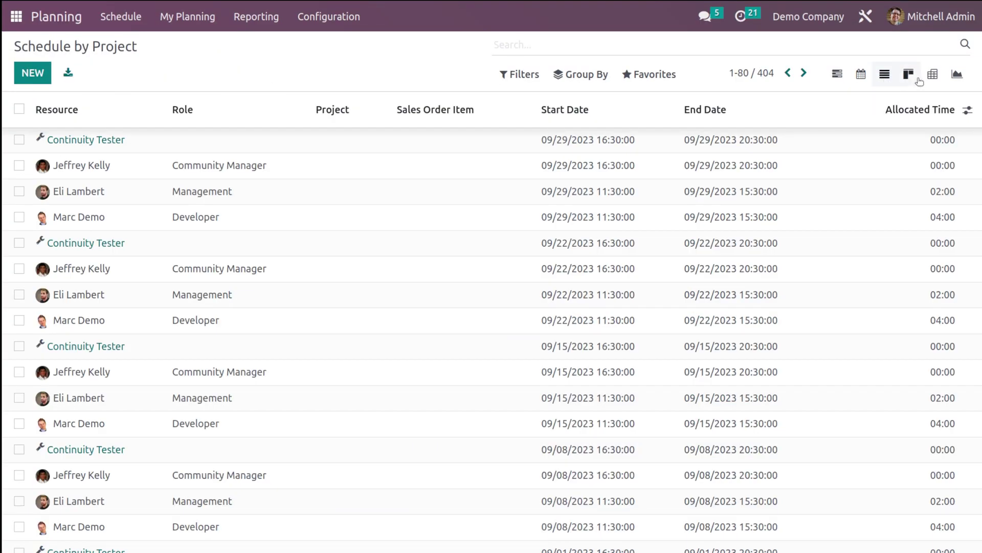
pyautogui.scroll(-18, 732, 389)
pyautogui.scroll(18, 723, 388)
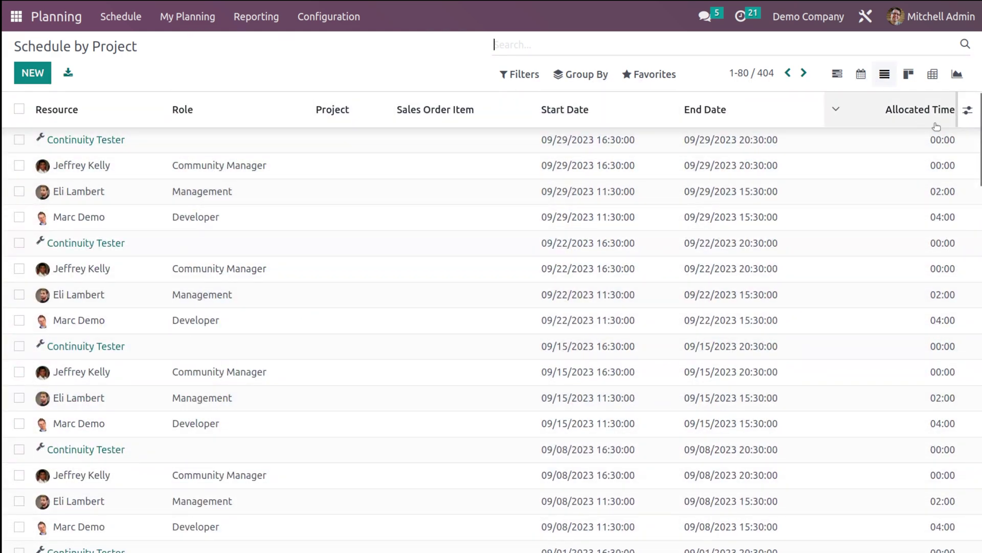
# - Examine the project schedule in the kanban, pivot and graph views, showing the graph as a line and a pie chart
pyautogui.click(911, 74)
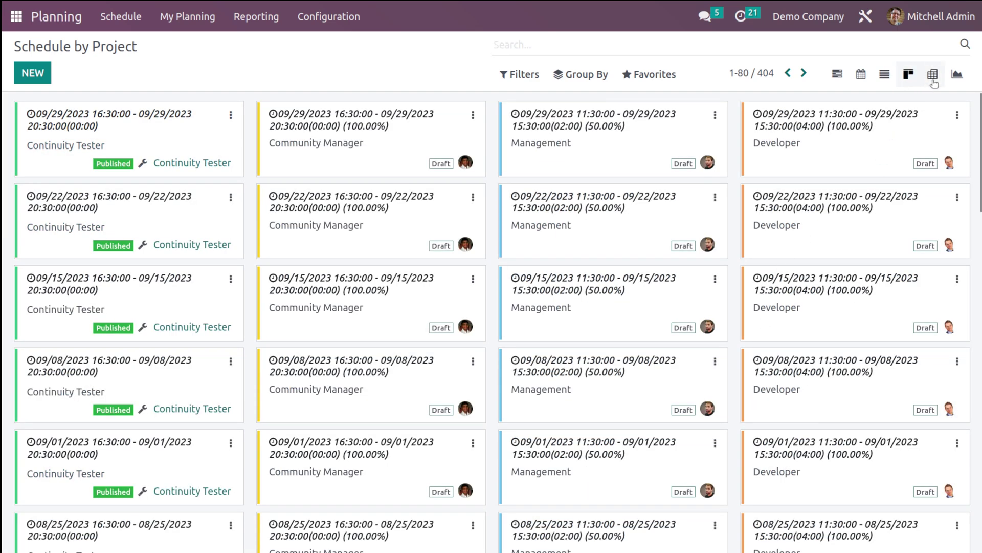
pyautogui.click(932, 75)
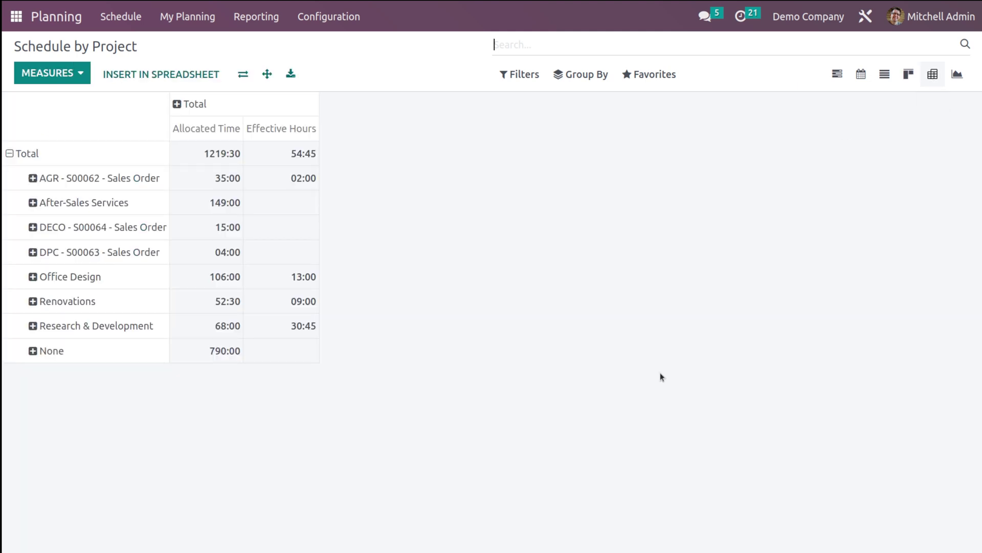
pyautogui.click(956, 75)
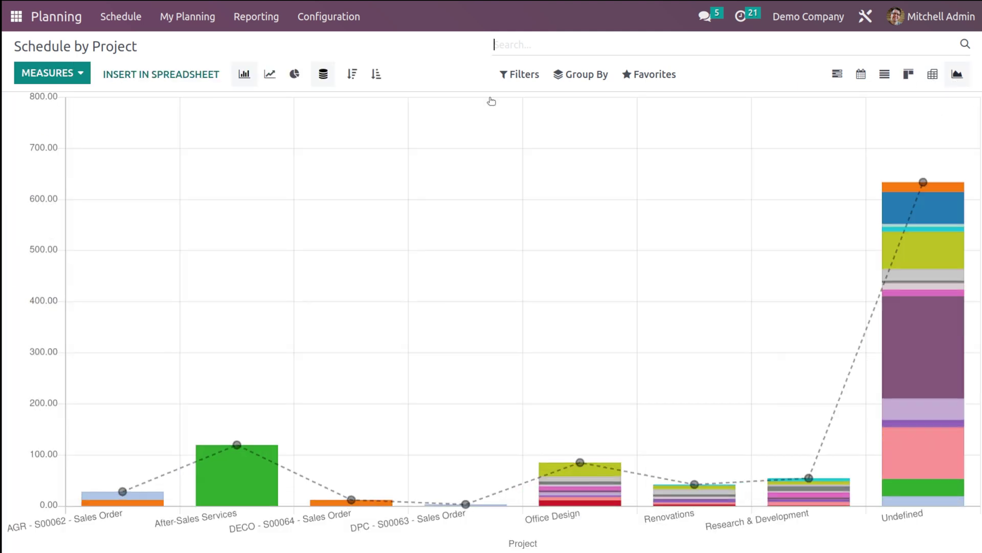
pyautogui.click(268, 75)
pyautogui.click(295, 74)
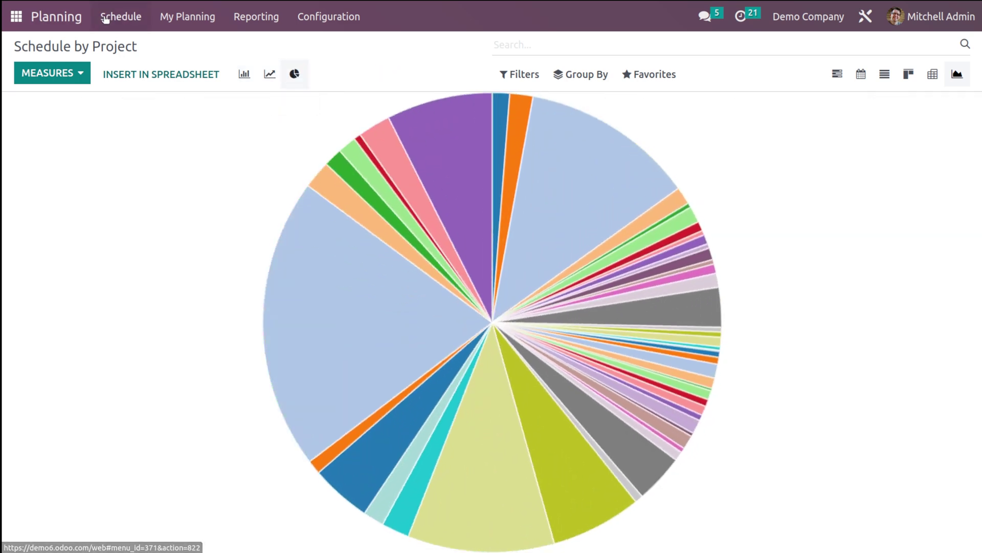
# - Open the schedule by sales order and review its filter and grouping options
pyautogui.click(105, 20)
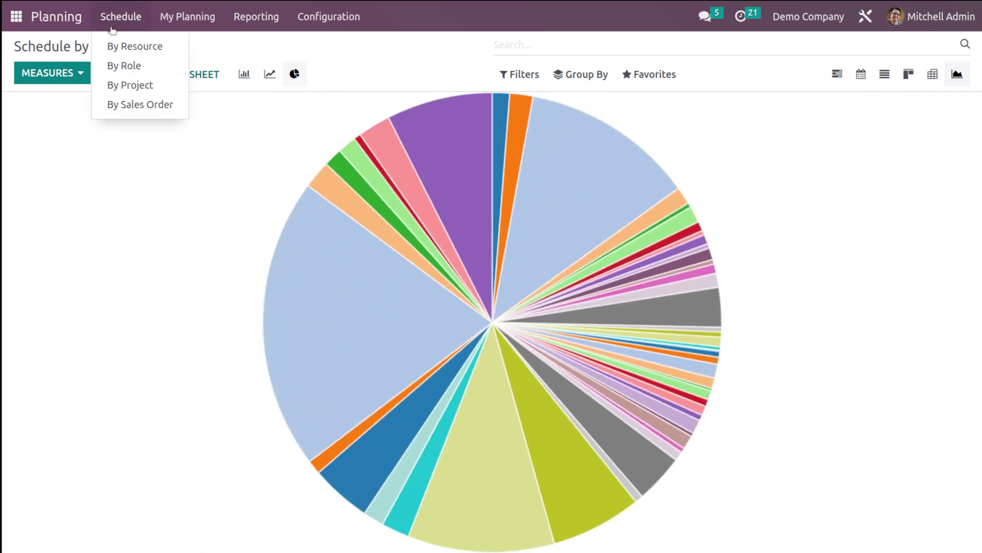
pyautogui.click(152, 105)
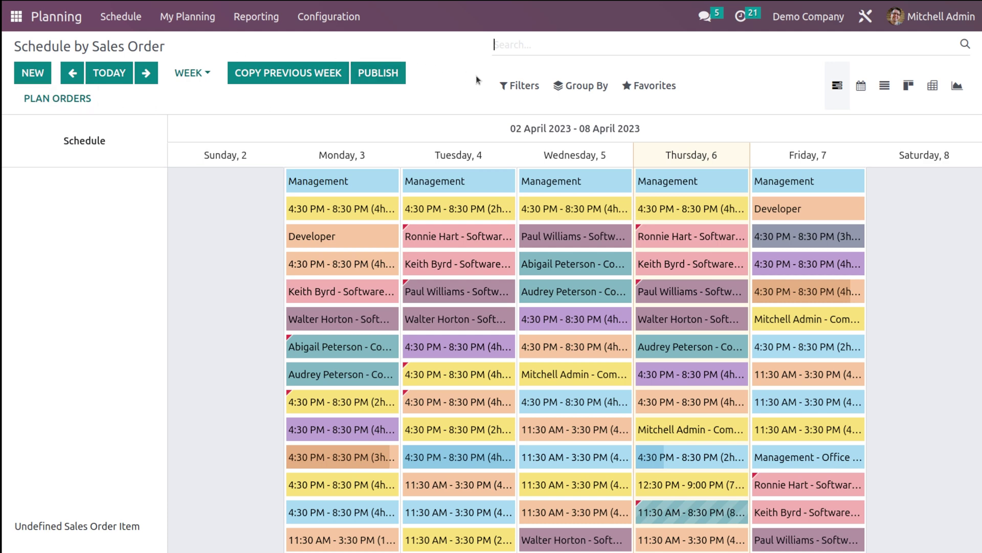
pyautogui.click(518, 85)
pyautogui.click(605, 89)
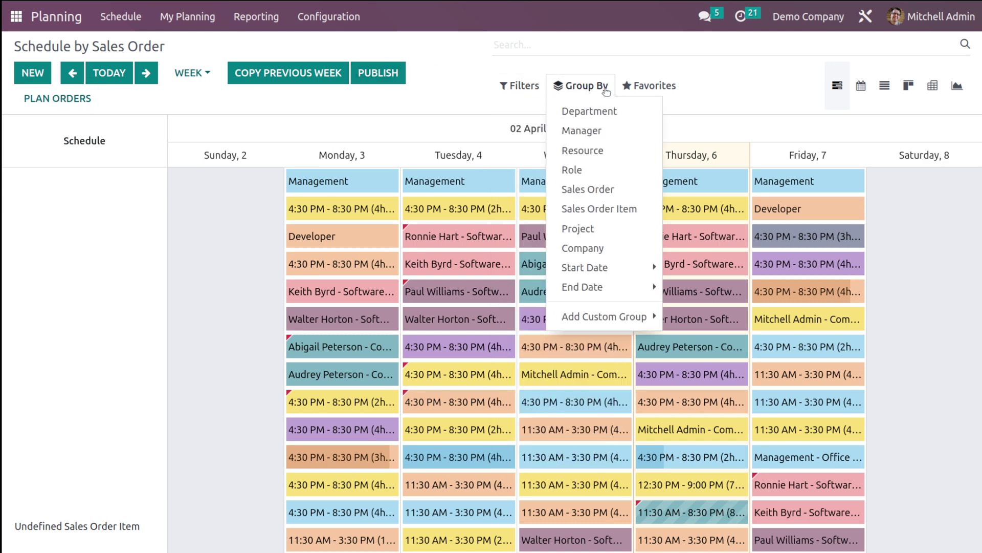
pyautogui.click(148, 335)
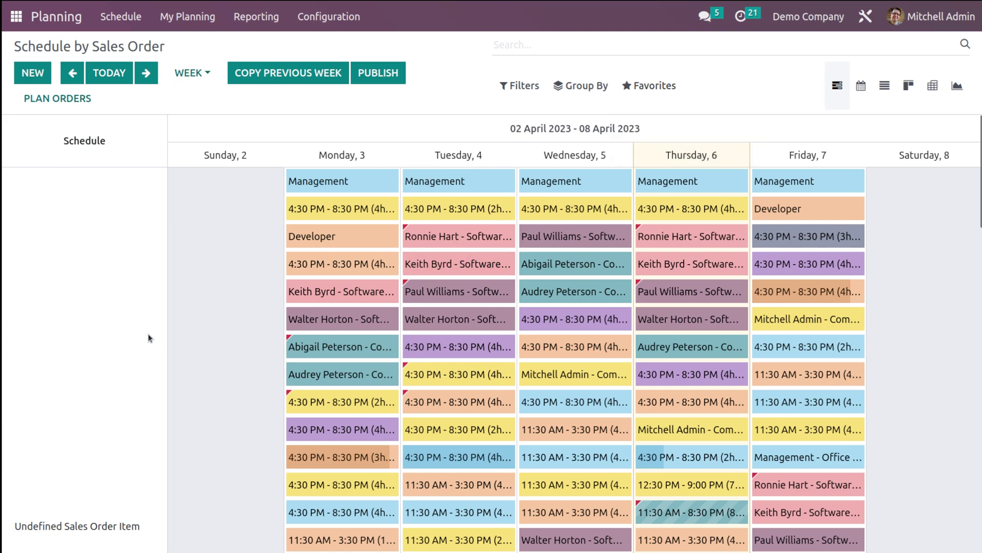
# - Look through the week's shifts and planned hours for each sales order item in the schedule
pyautogui.scroll(-6, 149, 336)
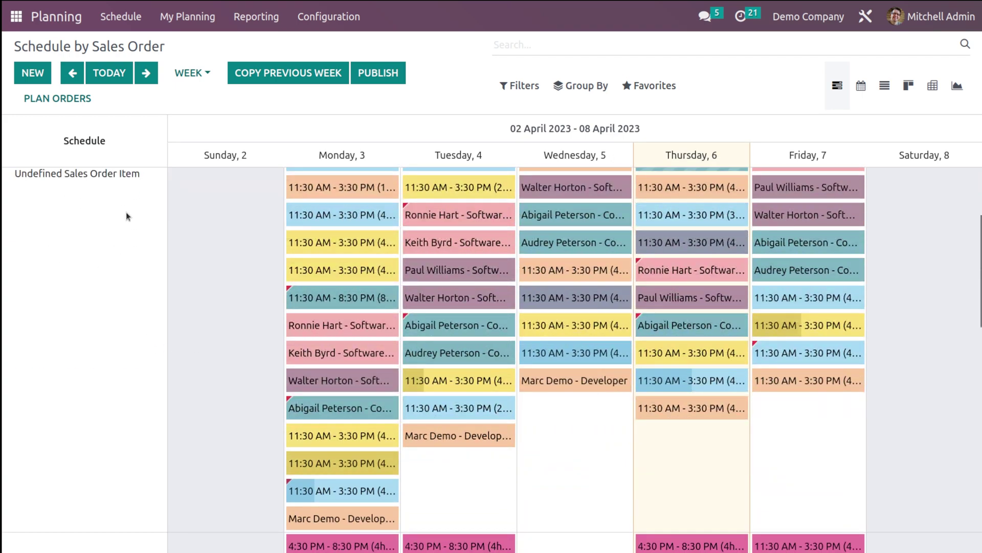
pyautogui.scroll(4, 88, 203)
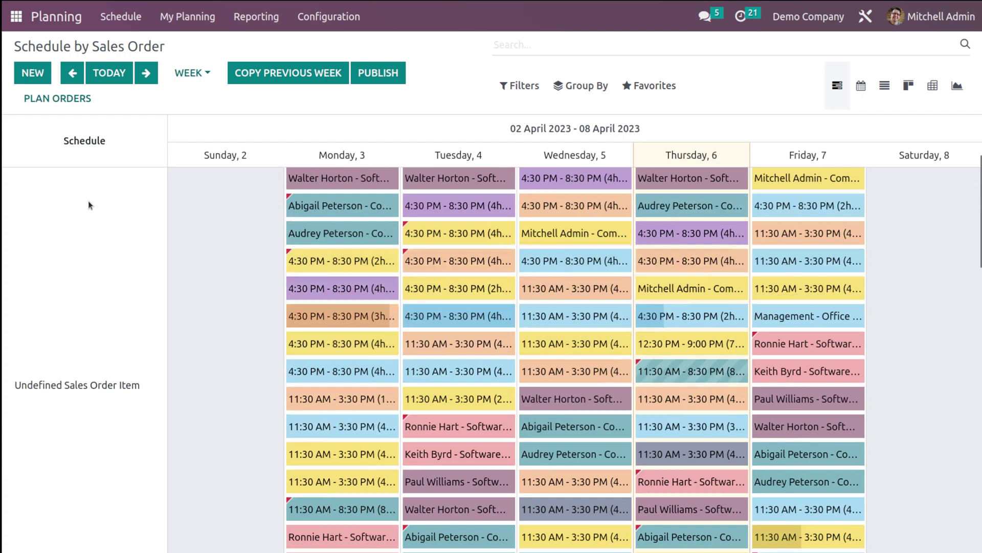
pyautogui.scroll(-6, 88, 203)
pyautogui.scroll(-3, 88, 205)
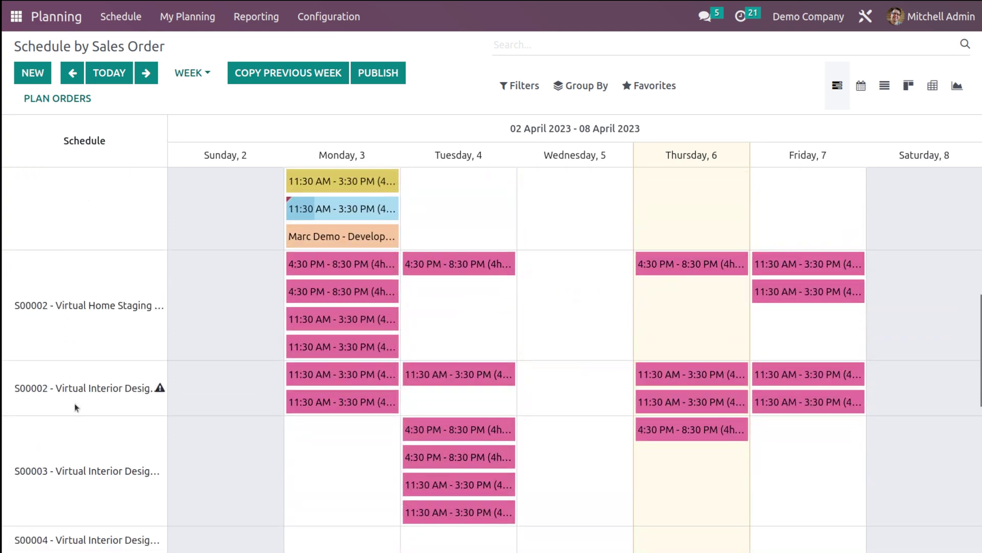
pyautogui.scroll(-10, 72, 474)
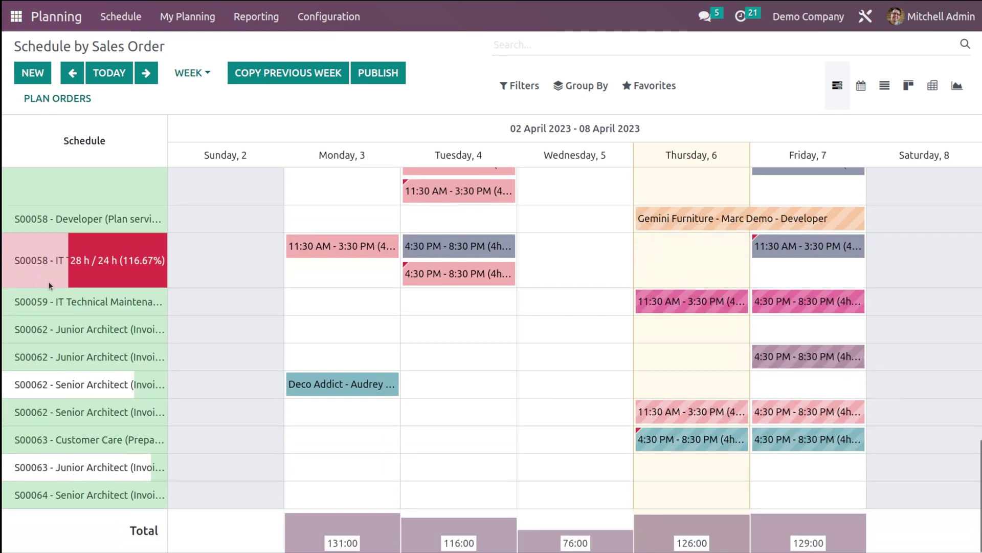
pyautogui.scroll(10, 319, 410)
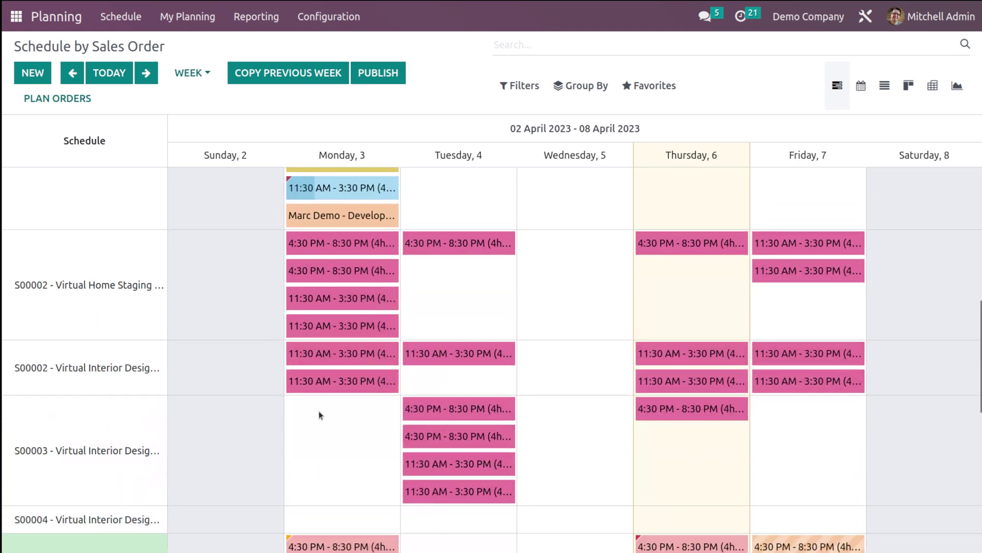
pyautogui.scroll(5, 320, 414)
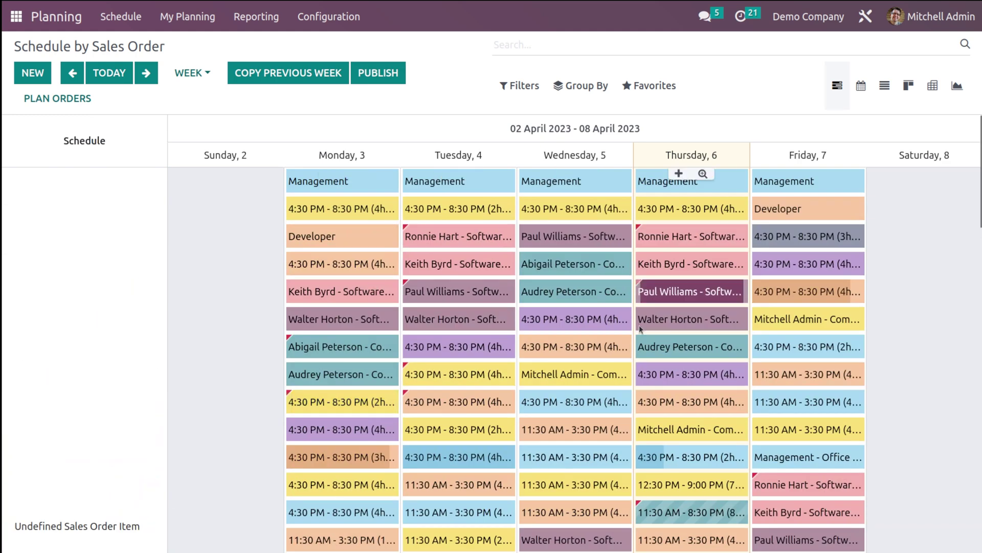
# - Look at the sales order schedule in the calendar view and switch to its list of shifts
pyautogui.click(863, 102)
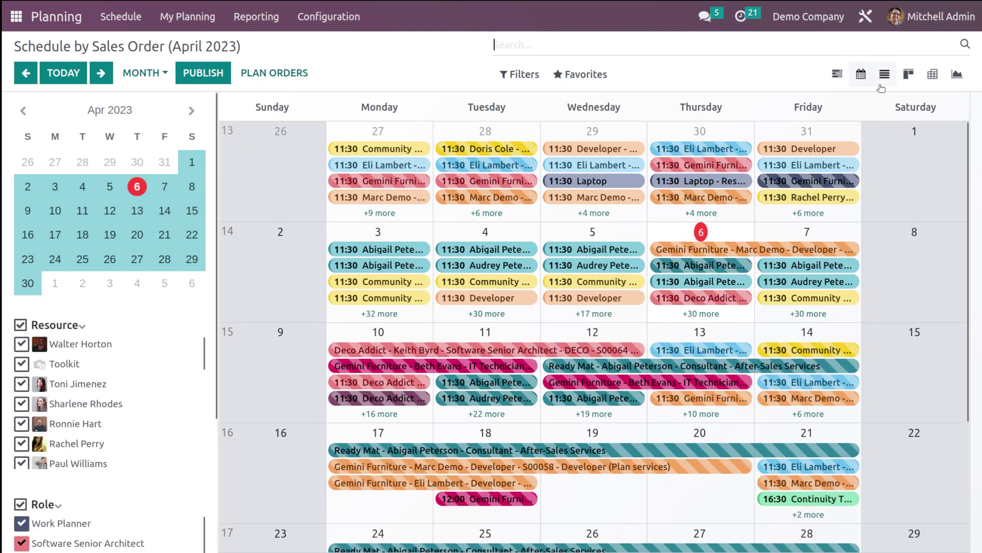
pyautogui.scroll(-3, 589, 545)
pyautogui.scroll(3, 589, 545)
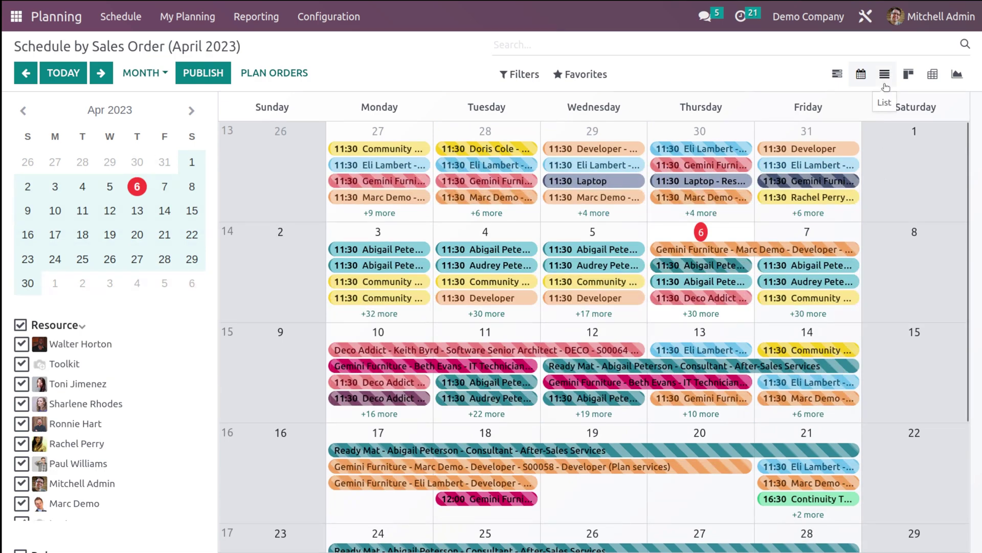
pyautogui.click(885, 77)
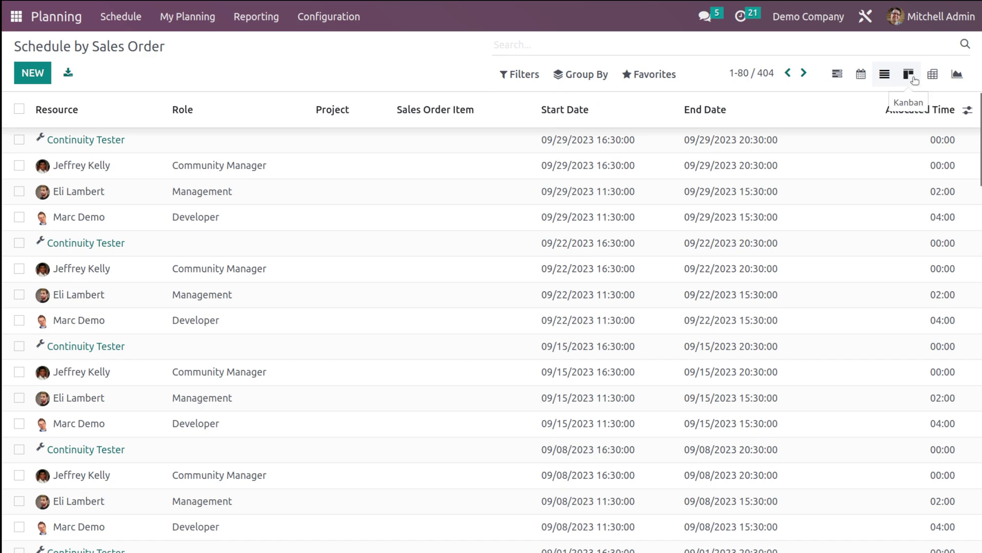
# - View the sales order schedule as kanban cards, as a pivot table and as a graph of allocated time
pyautogui.click(914, 79)
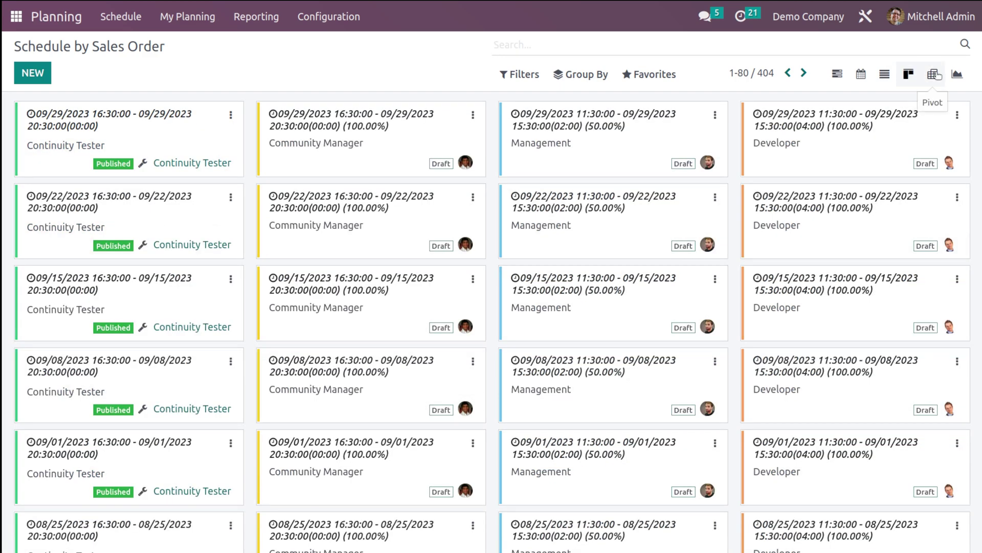
pyautogui.click(934, 76)
pyautogui.click(957, 75)
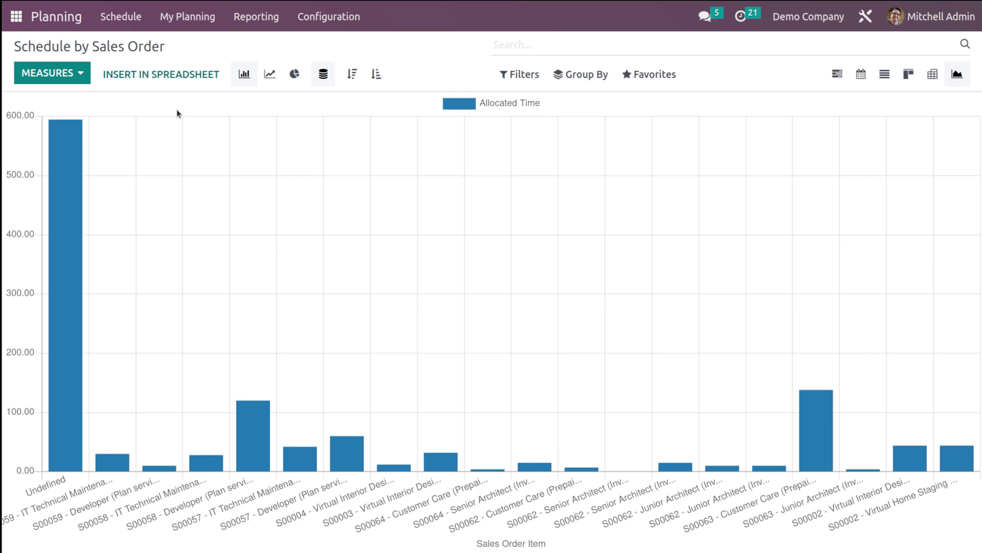
# - Open My Planning and examine the details and resource choices of Monday's first open Management shift, leaving it unchanged
pyautogui.click(173, 23)
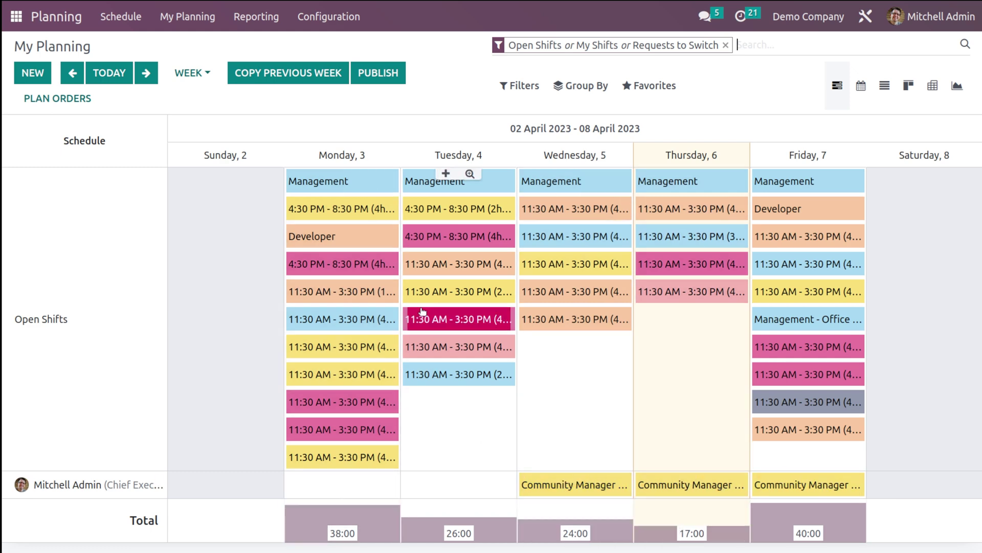
pyautogui.click(328, 189)
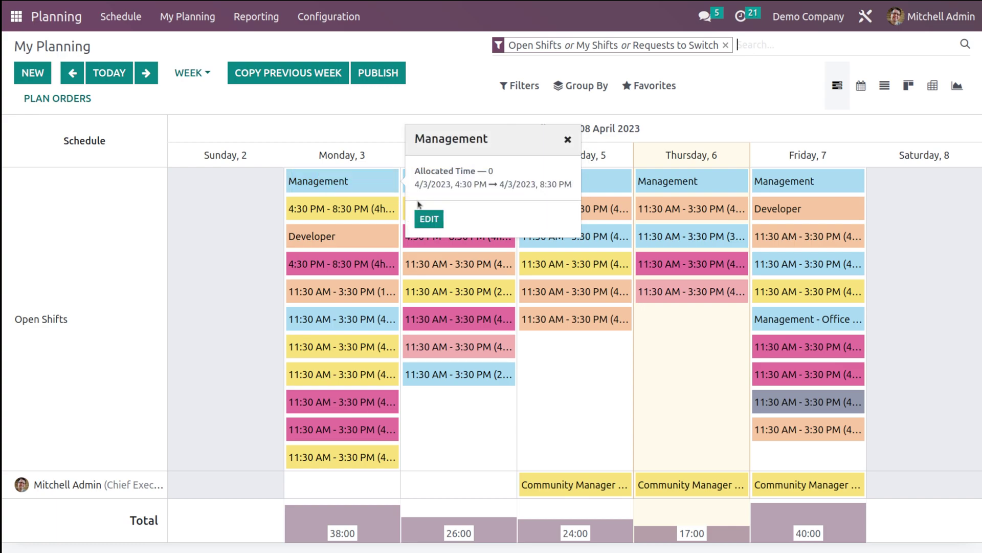
pyautogui.click(429, 219)
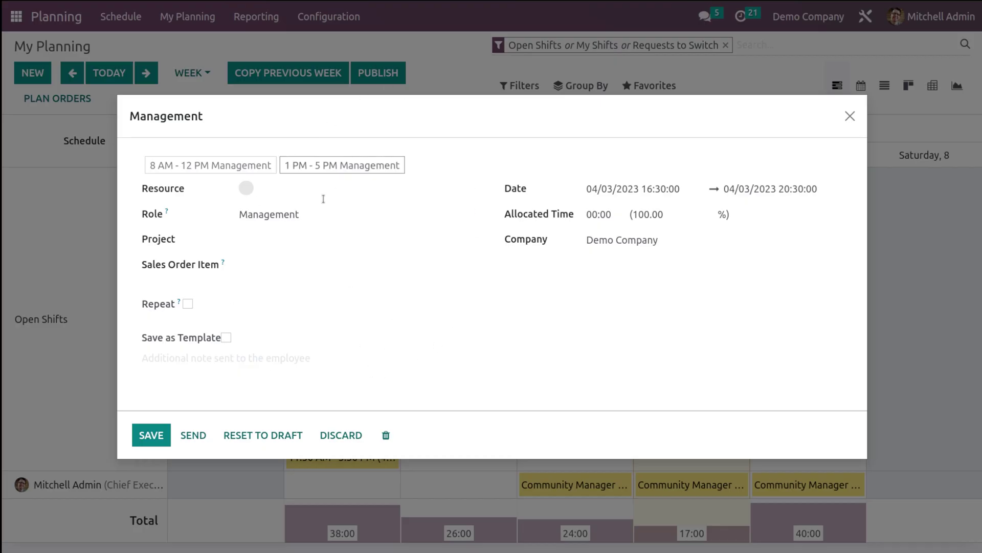
pyautogui.click(285, 191)
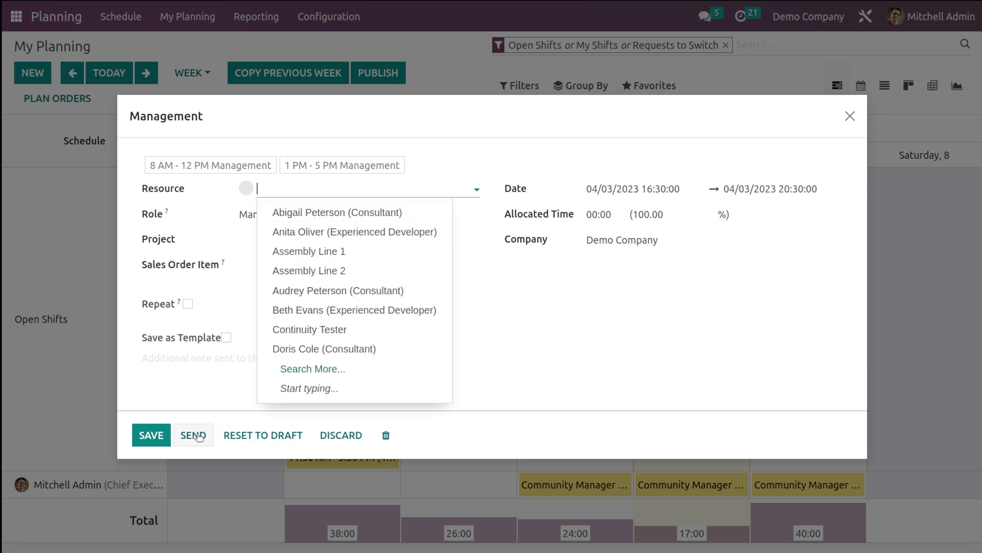
pyautogui.click(849, 115)
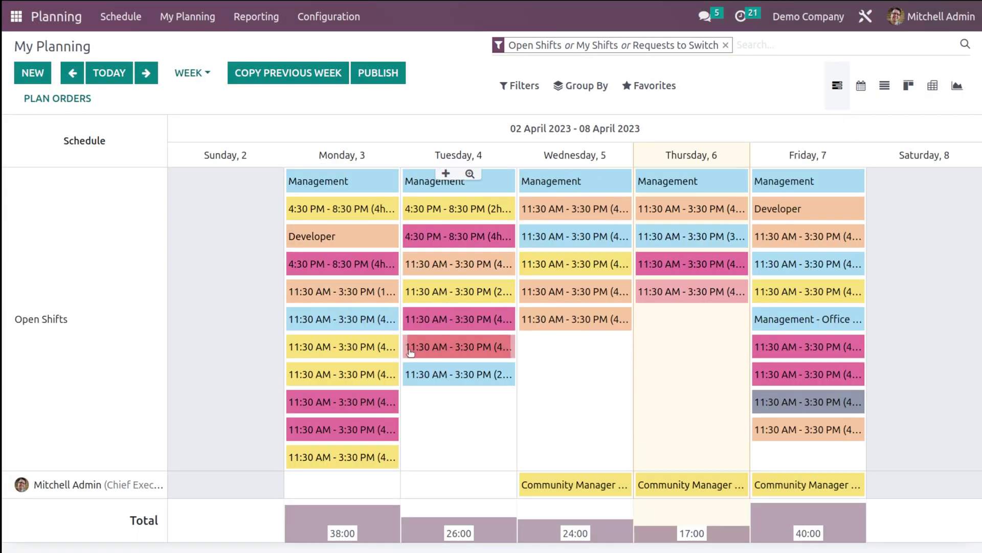
# - View My Planning as a calendar, a list, kanban cards, a pivot table and a graph
pyautogui.click(859, 86)
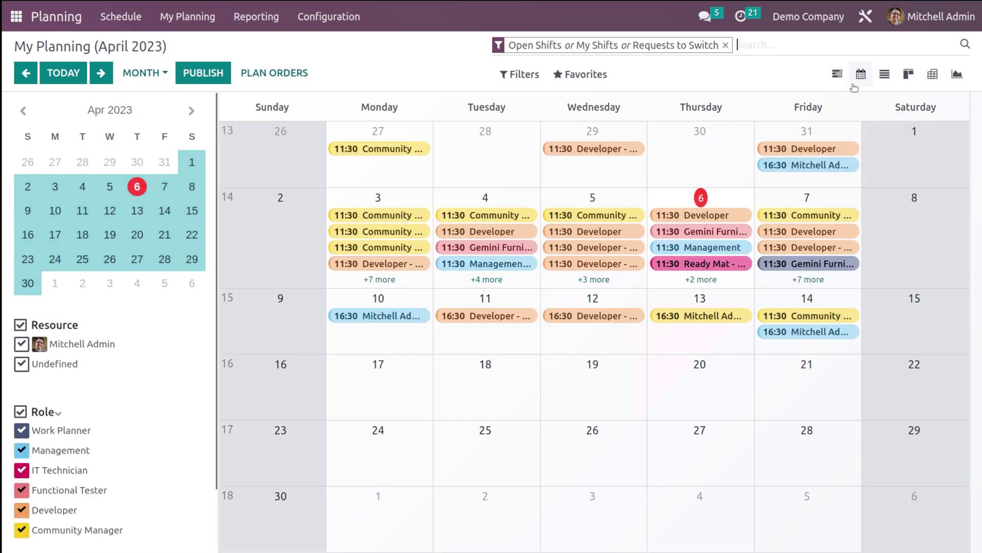
pyautogui.click(886, 83)
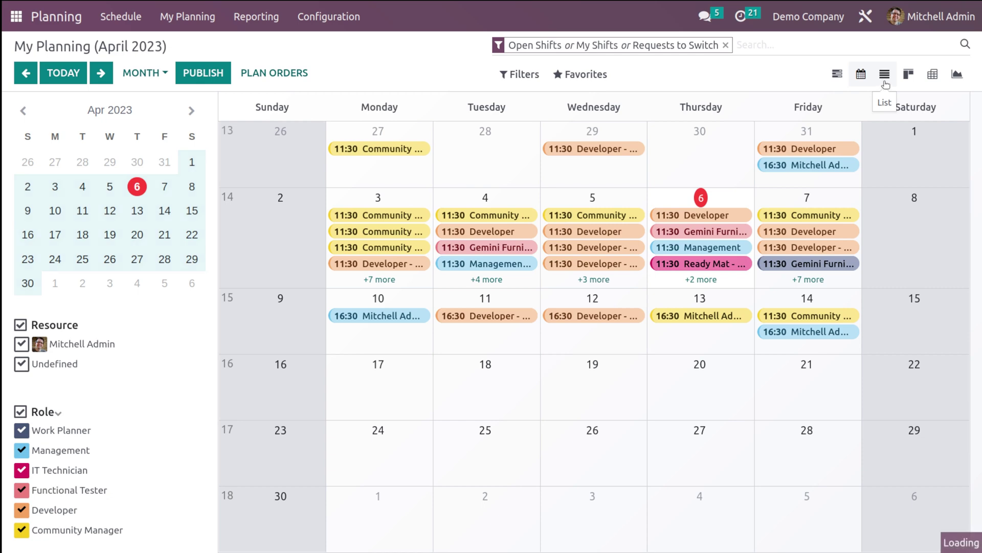
pyautogui.click(909, 76)
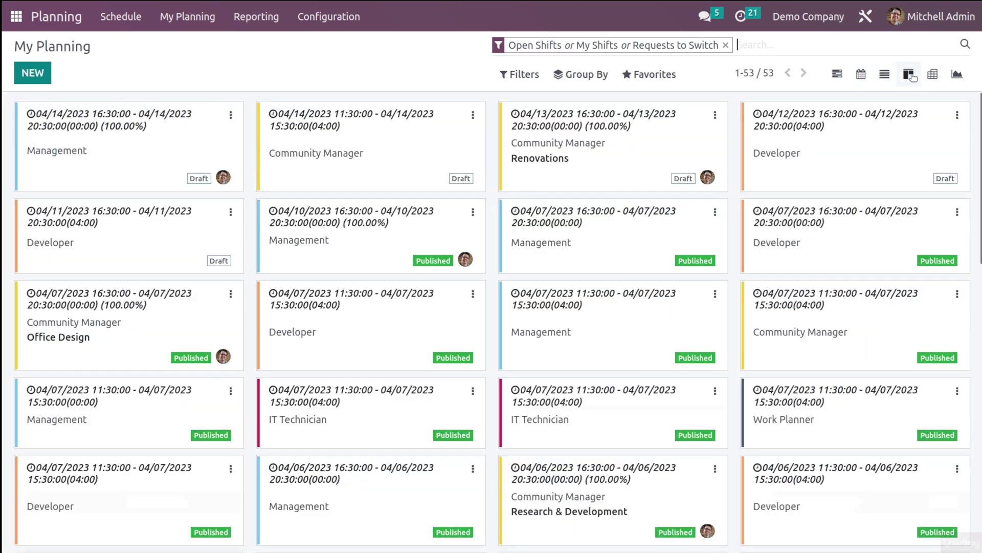
pyautogui.click(938, 77)
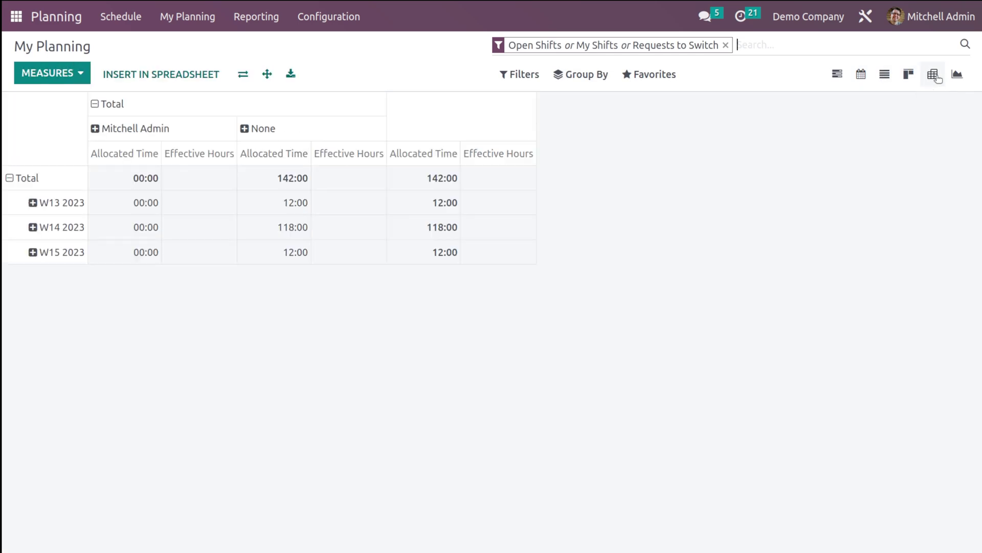
pyautogui.click(955, 75)
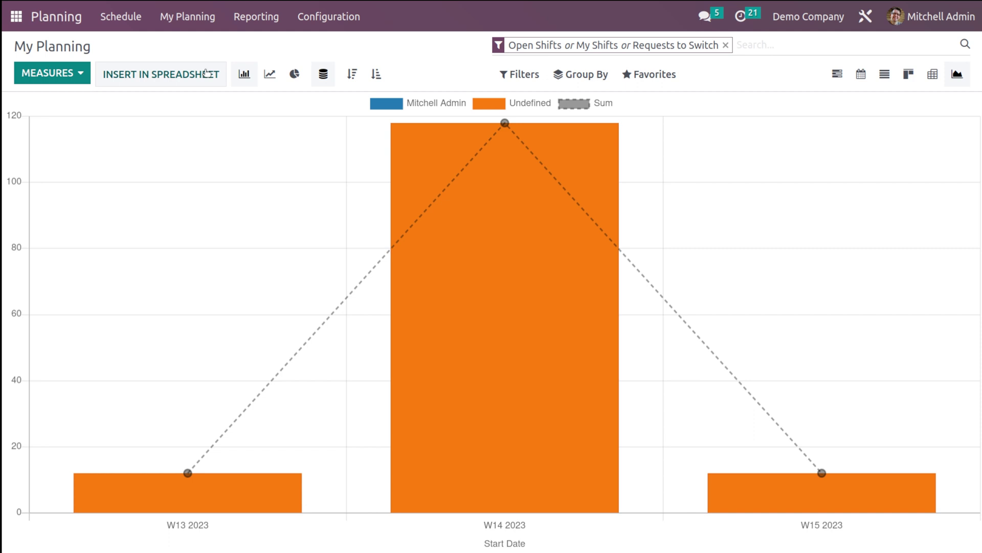
# - Open the Planning Analysis report and flip the pivot table's axes so the months run across the columns
pyautogui.click(257, 18)
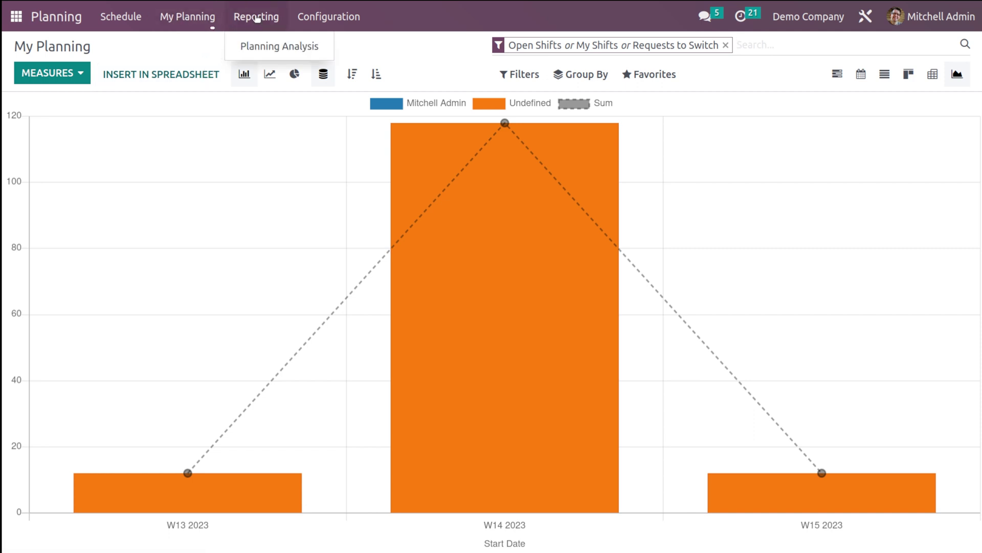
pyautogui.click(267, 47)
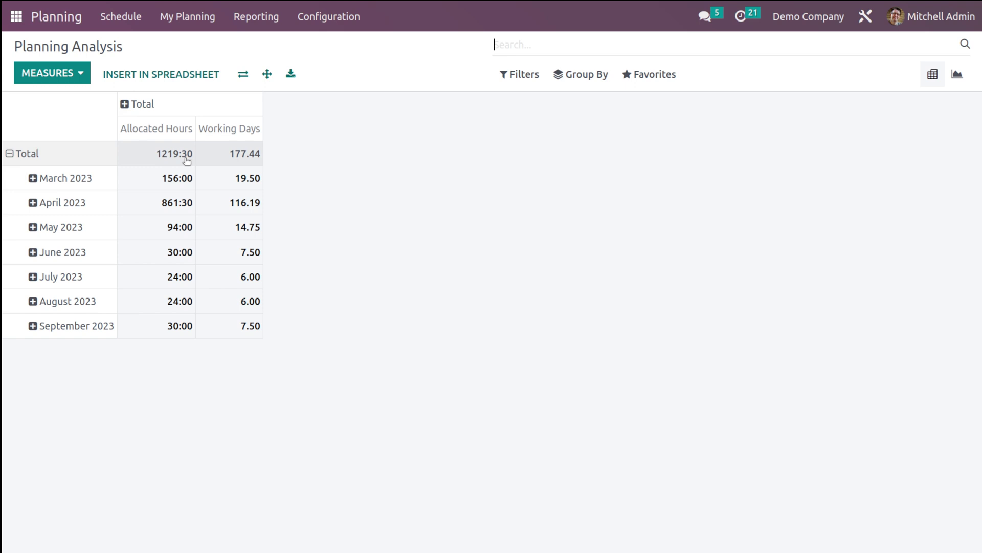
pyautogui.click(243, 74)
pyautogui.click(264, 75)
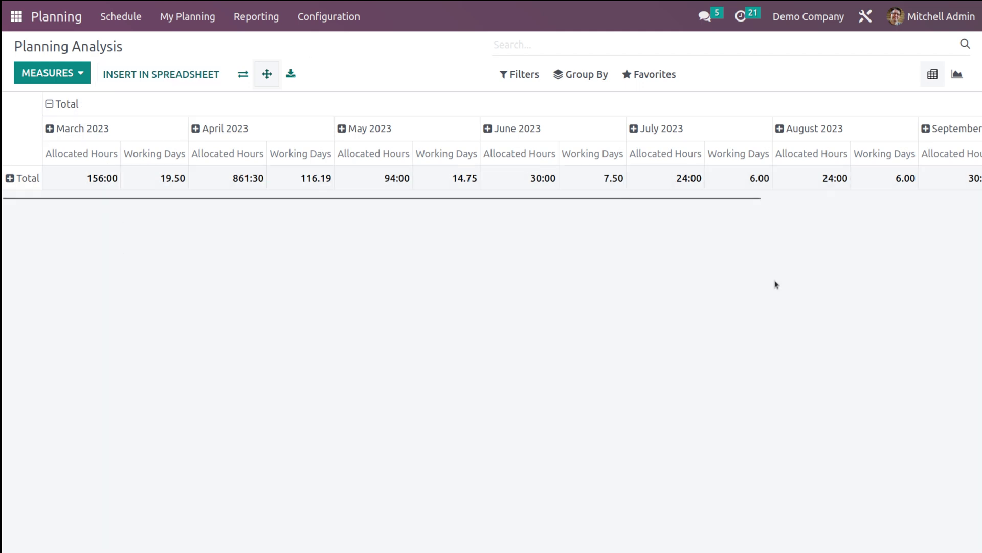
# - Show the planning analysis as a graph and review its measures, filter and grouping options
pyautogui.click(958, 75)
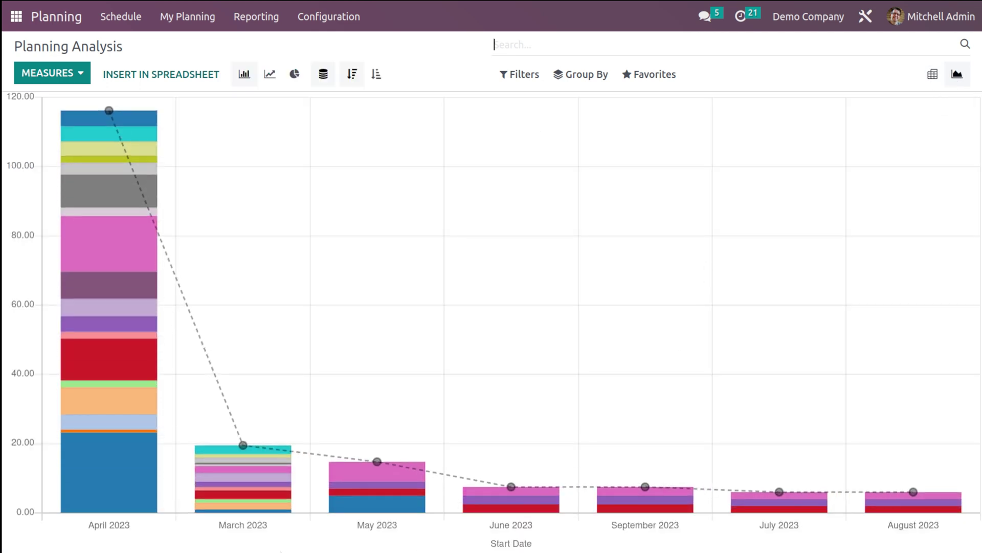
pyautogui.click(26, 74)
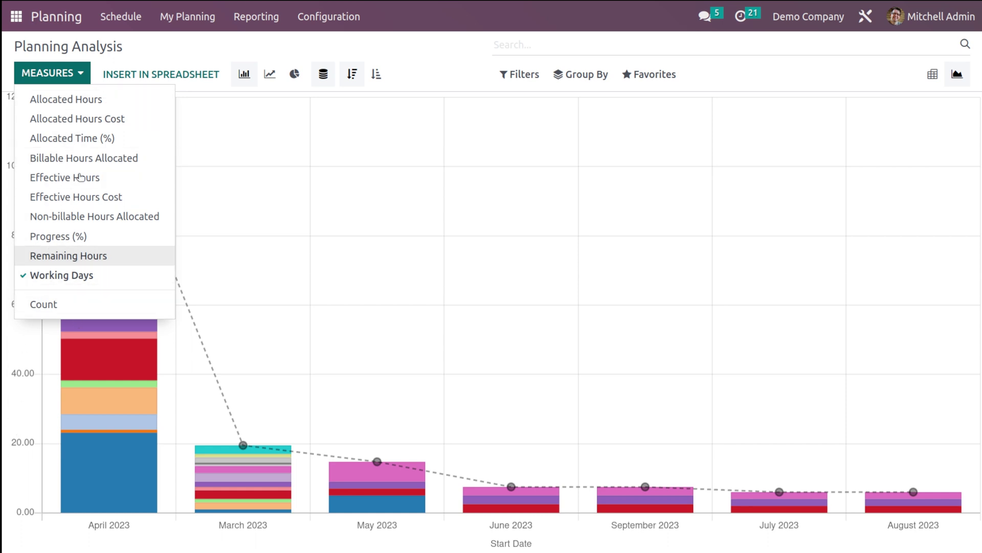
pyautogui.click(409, 60)
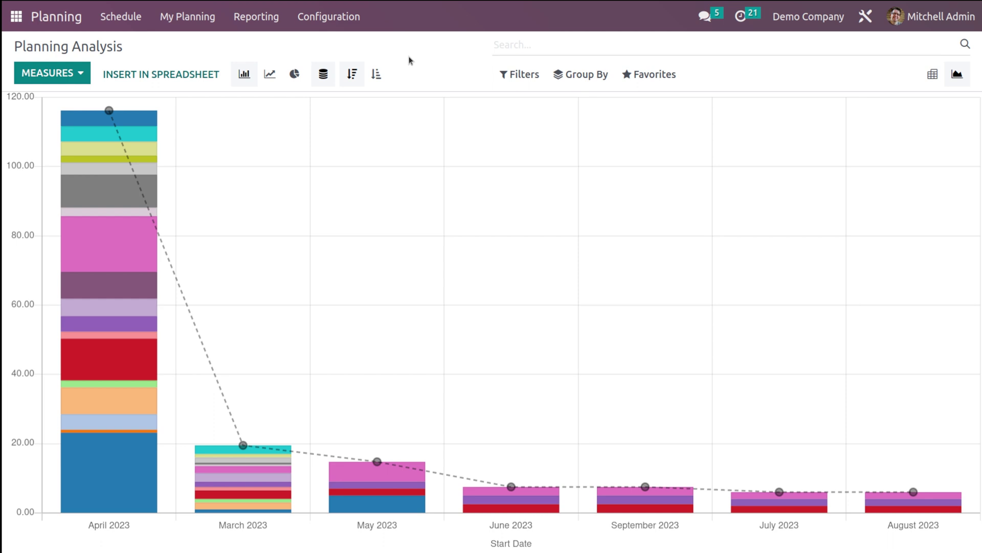
pyautogui.click(514, 73)
pyautogui.click(569, 73)
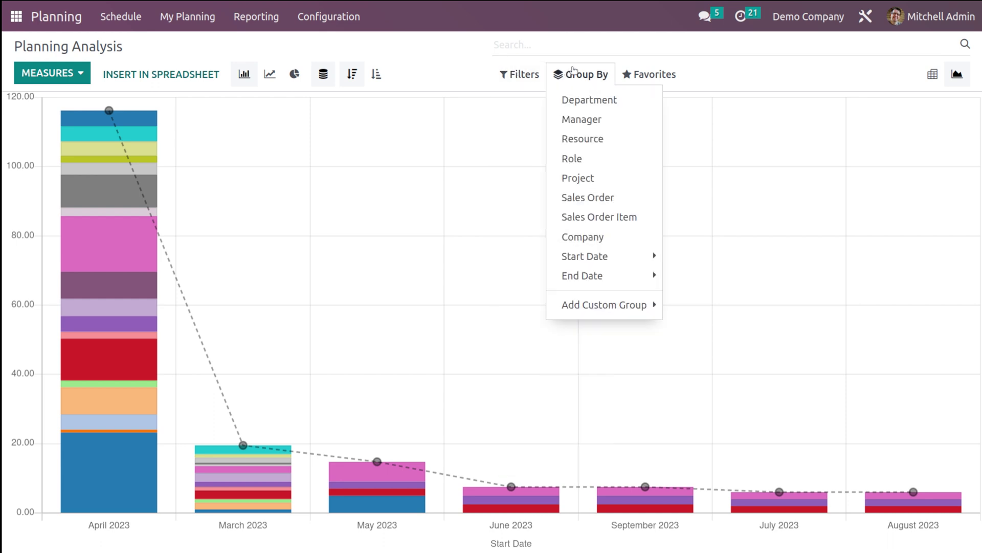
pyautogui.click(461, 47)
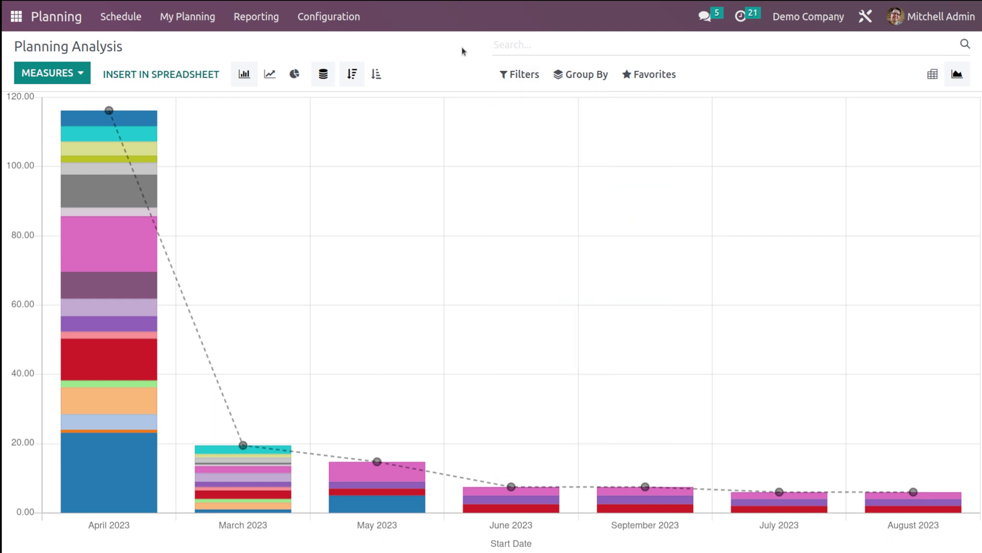
# - Open the shift templates and start a new template
pyautogui.click(314, 20)
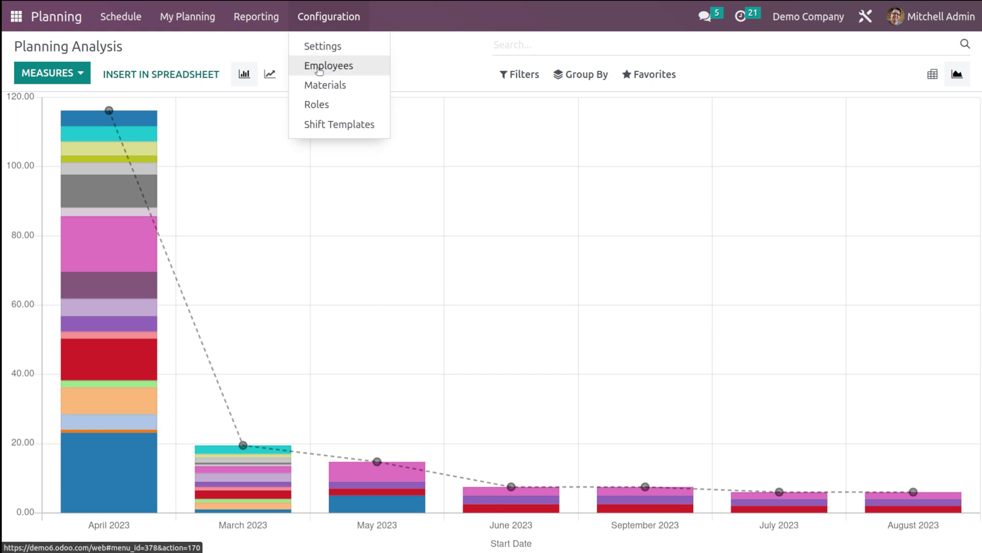
pyautogui.click(332, 126)
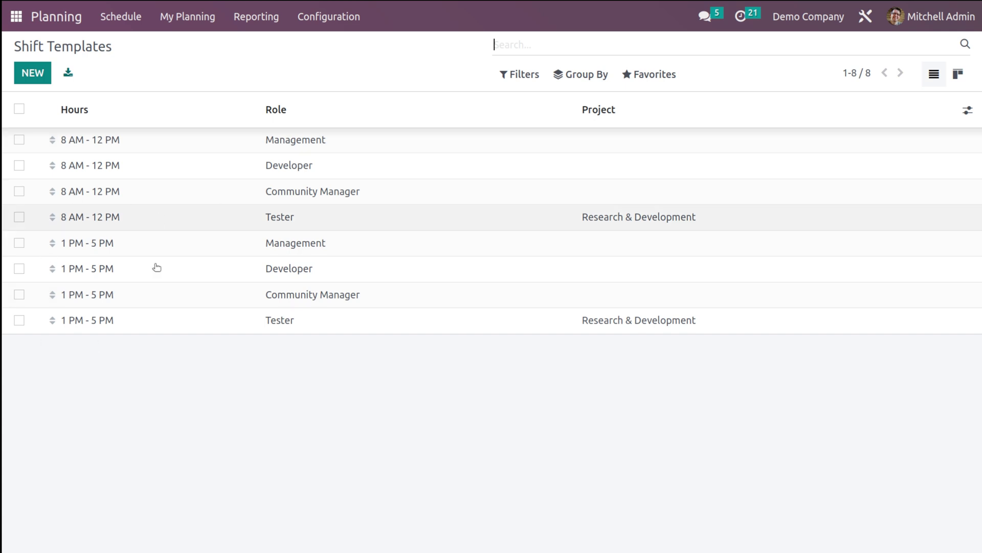
pyautogui.click(40, 74)
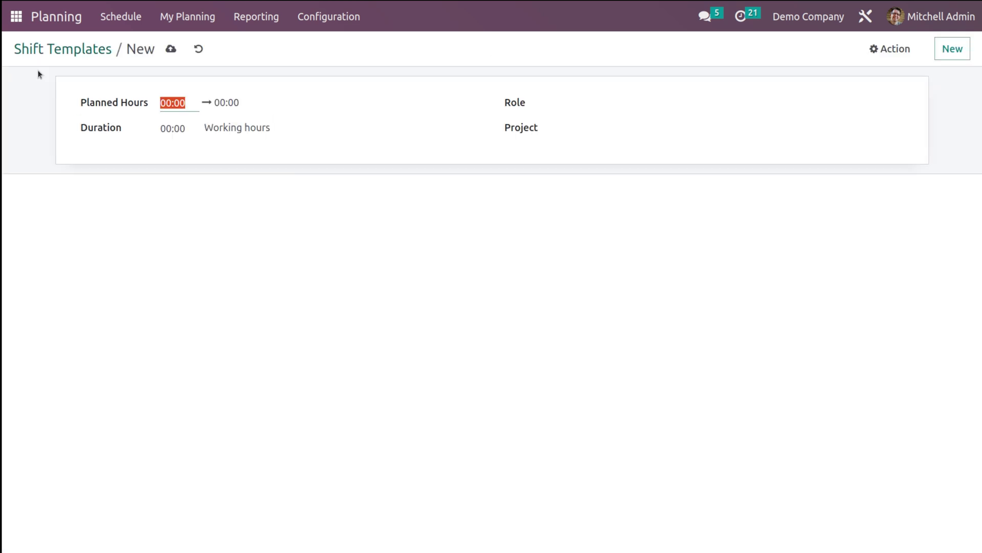
# - Set the start of the new template's planned hours to 5:00
pyautogui.click(185, 103)
pyautogui.write('05')
pyautogui.press('BackSpace')
pyautogui.press('BackSpace')
pyautogui.press('BackSpace')
pyautogui.press('BackSpace')
pyautogui.press('BackSpace')
pyautogui.press('BackSpace')
pyautogui.write('5:00')
pyautogui.doubleClick(173, 129)
pyautogui.click(265, 139)
# - Set the template's planned start to 07:00 and its duration to 01:00 working hours
pyautogui.doubleClick(220, 102)
pyautogui.tripleClick(170, 102)
pyautogui.press('BackSpace')
pyautogui.write('07:00')
pyautogui.click(205, 176)
pyautogui.click(172, 129)
pyautogui.press('BackSpace')
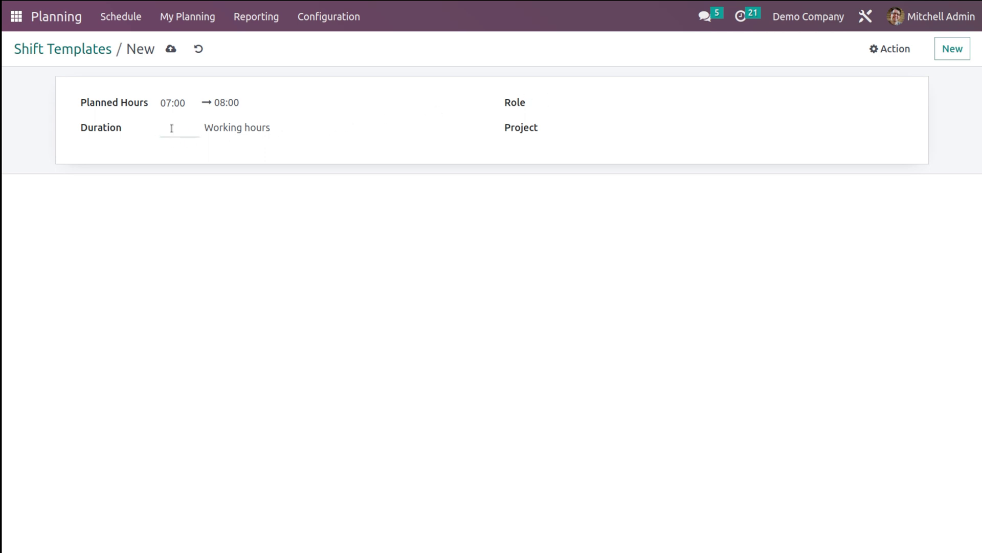
pyautogui.write('01:00')
pyautogui.click(372, 223)
# - Assign the Community Manager role to the shift template, save it and return to the template list
pyautogui.click(571, 99)
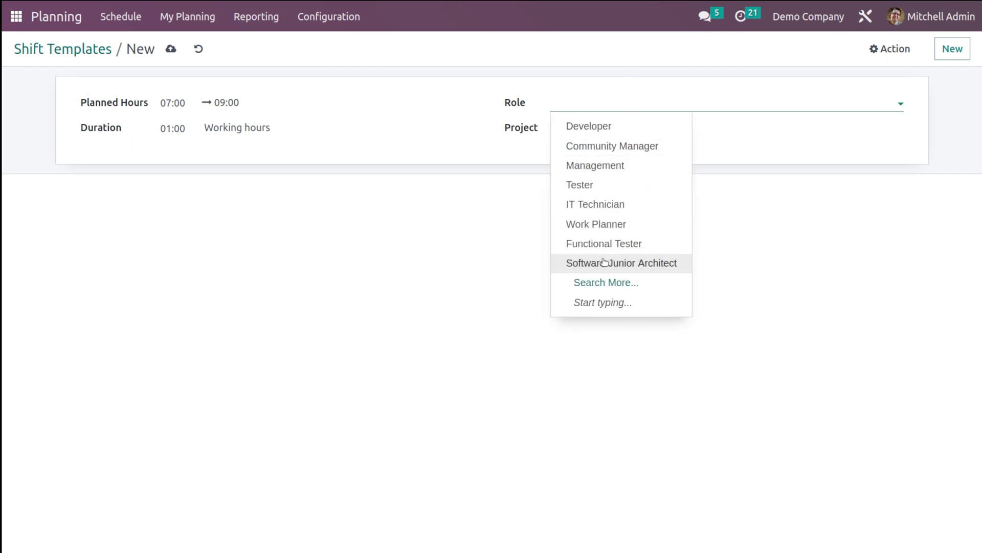
pyautogui.click(614, 145)
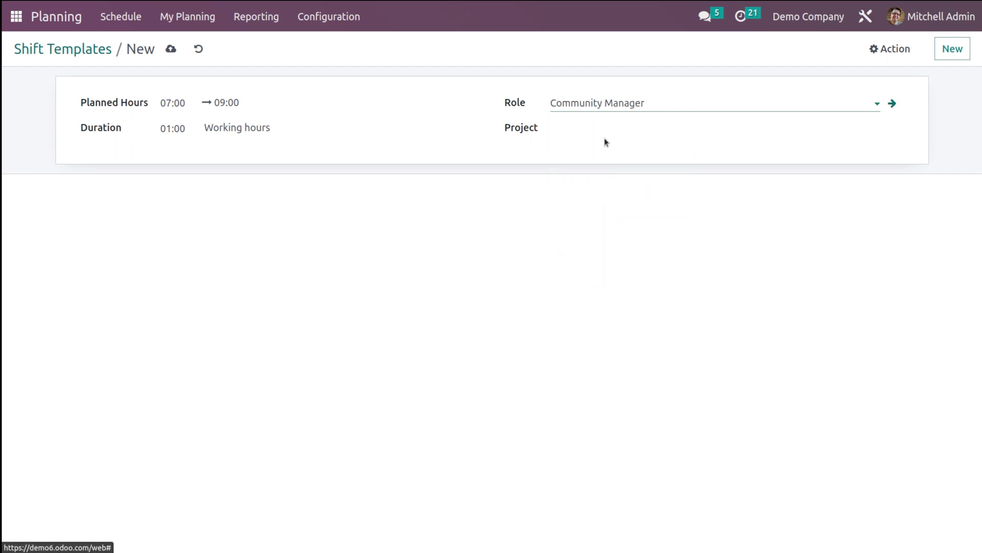
pyautogui.click(171, 49)
pyautogui.click(104, 51)
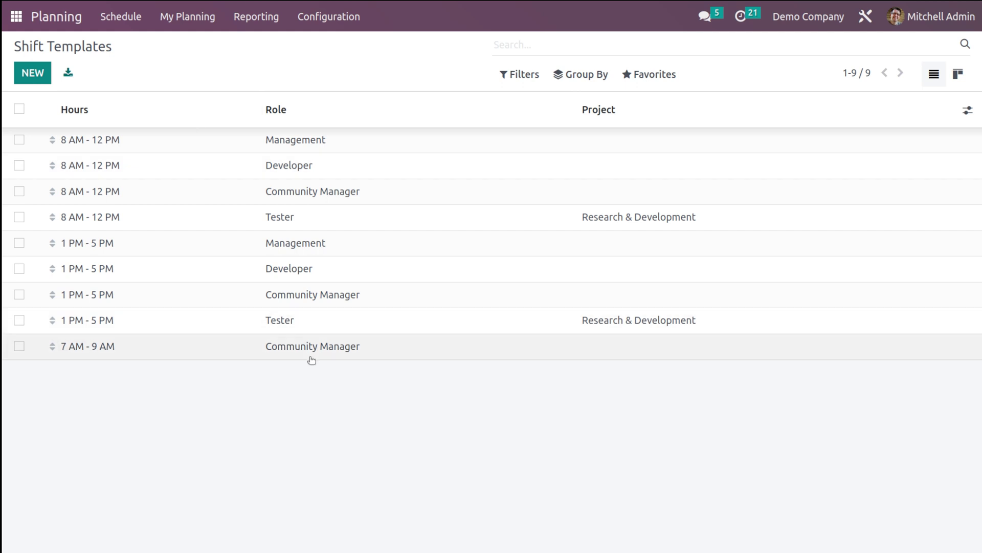
# - Open the planning roles and add a new role named "teacher"
pyautogui.click(339, 29)
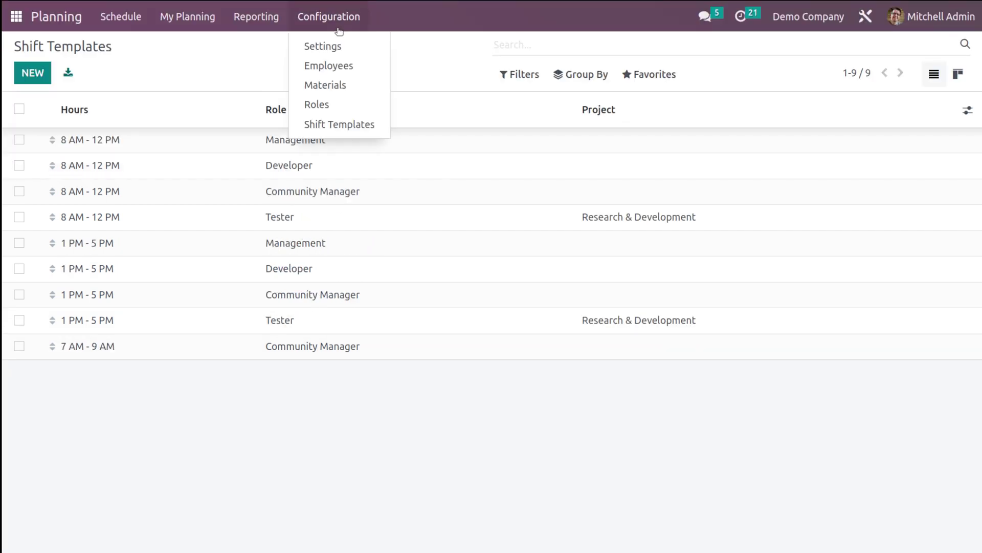
pyautogui.click(337, 102)
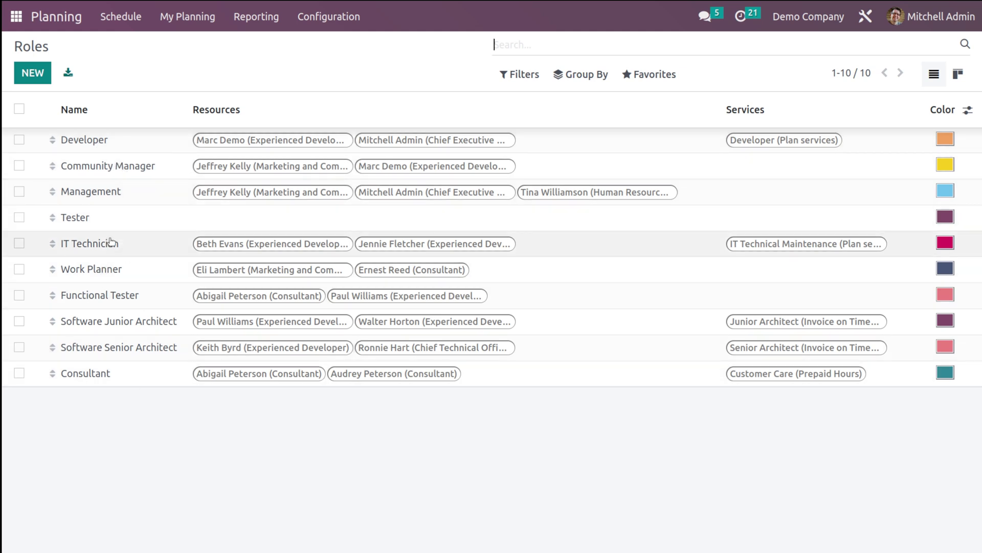
pyautogui.click(38, 80)
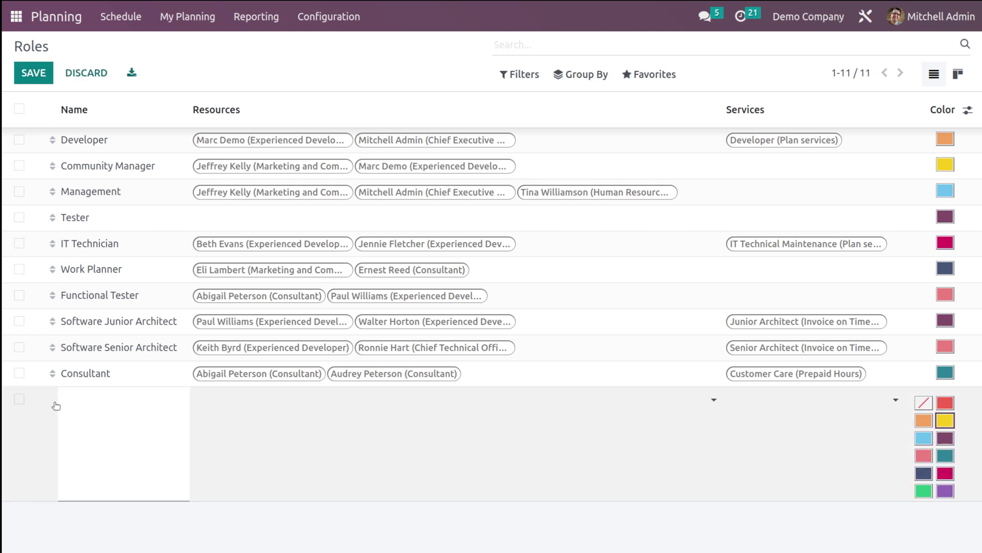
pyautogui.write('teacger')
pyautogui.press('BackSpace')
pyautogui.press('BackSpace')
pyautogui.write('her')
pyautogui.hotkey('ctrl', 'a')
# - Add one Experienced Developer and one Consultant as the teacher role's resources, and save it with the dark purple color
pyautogui.click(269, 401)
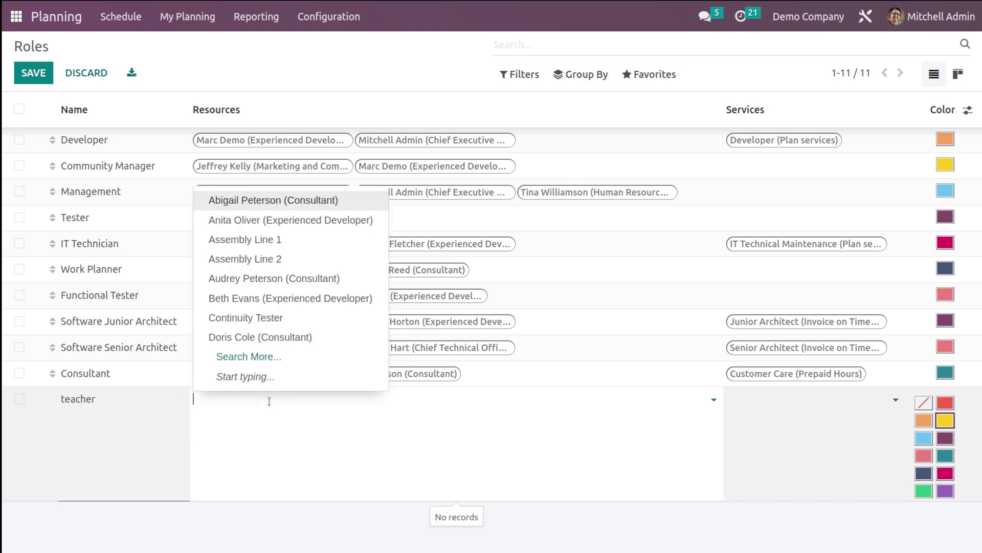
pyautogui.click(271, 225)
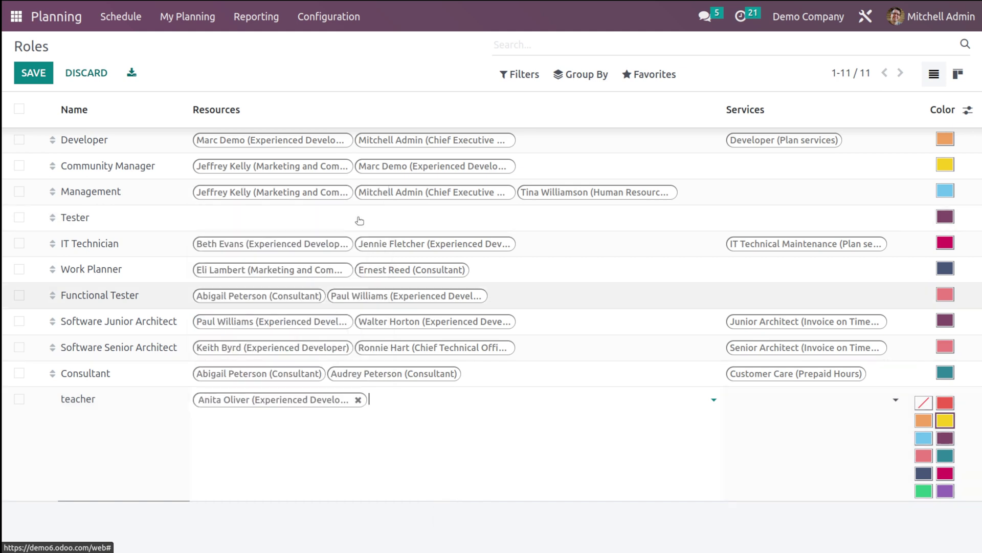
pyautogui.click(423, 396)
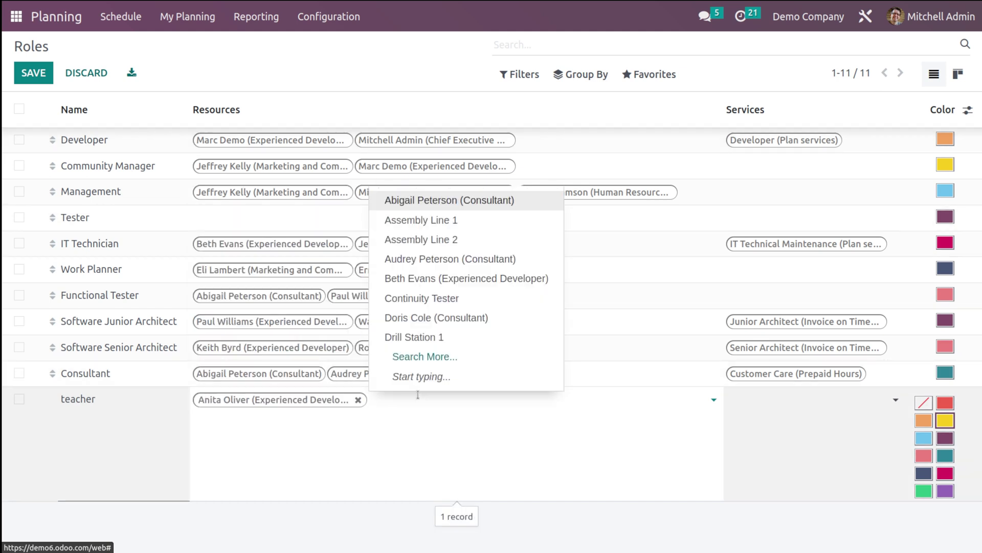
pyautogui.click(416, 200)
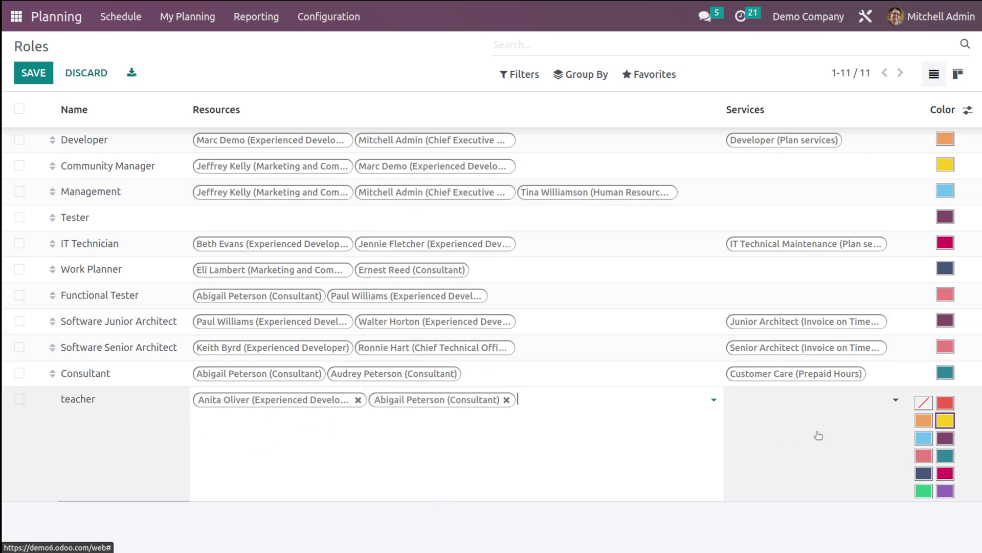
pyautogui.click(946, 440)
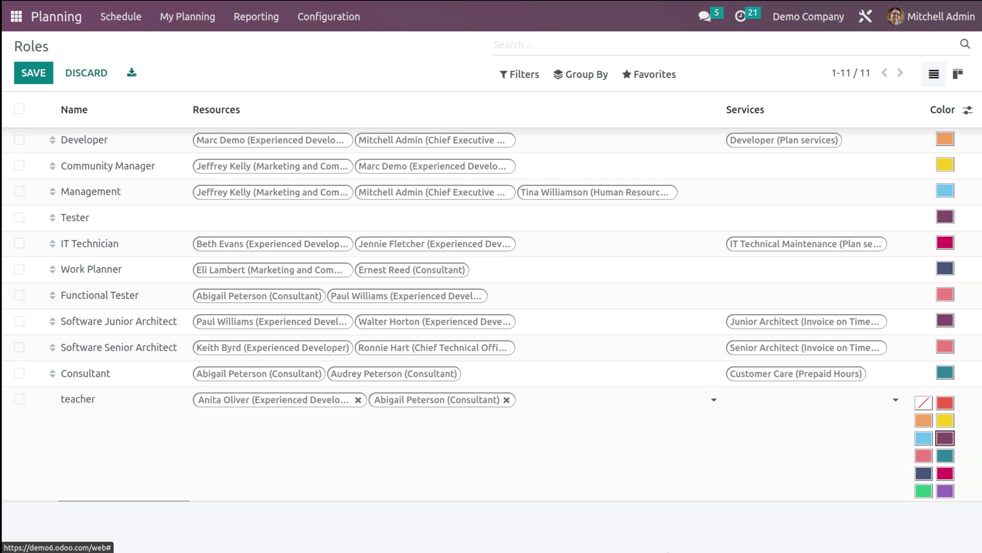
pyautogui.click(377, 375)
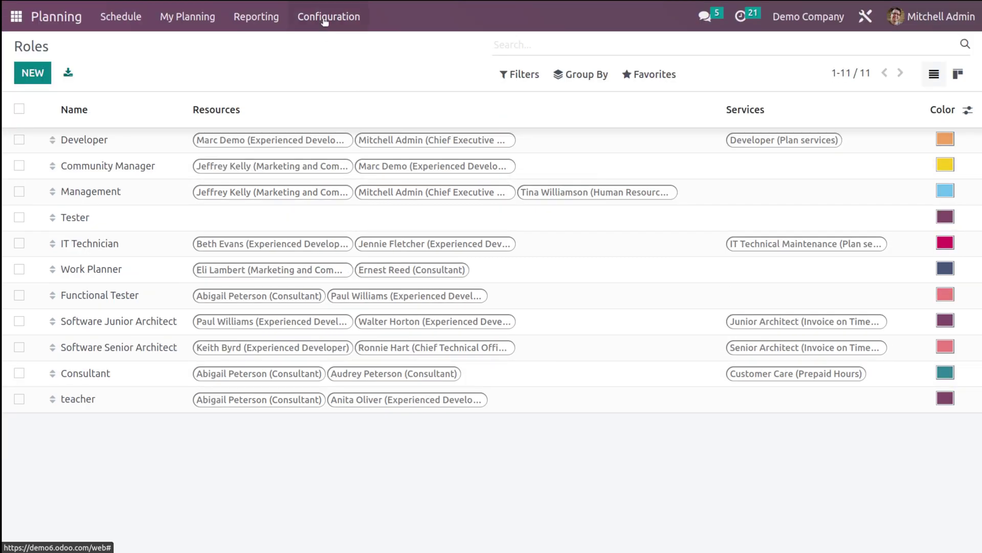
# - Open the list of planning materials
pyautogui.click(325, 20)
pyautogui.click(334, 85)
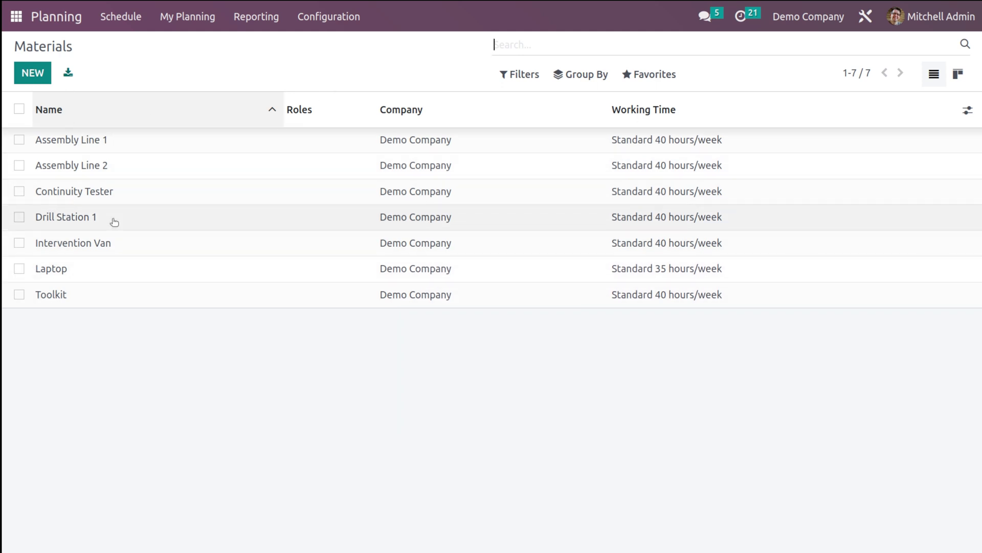
# - Add a material named "crane" to the materials list and save it
pyautogui.click(23, 81)
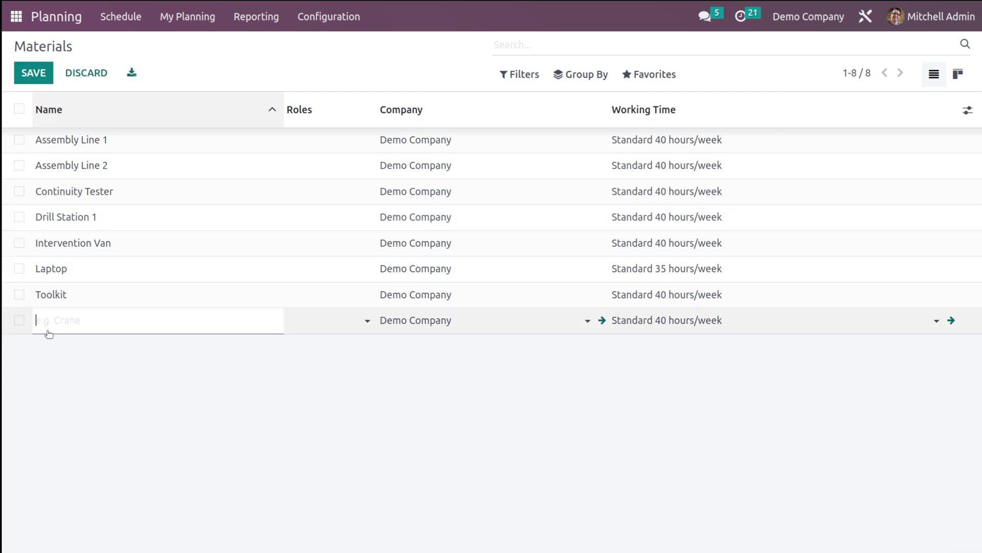
pyautogui.write('crane')
pyautogui.click(321, 378)
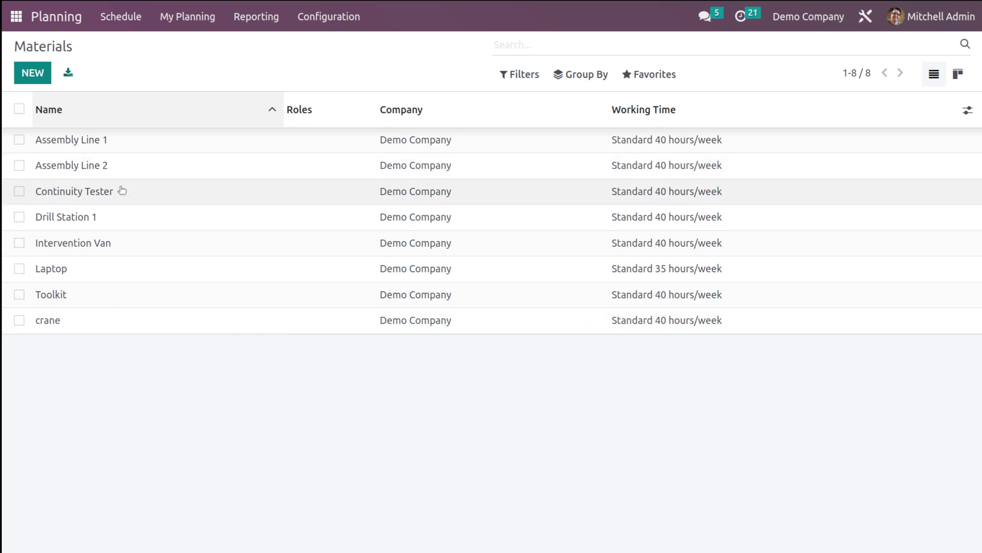
# - Open the planning employees and look through the employee cards
pyautogui.click(308, 23)
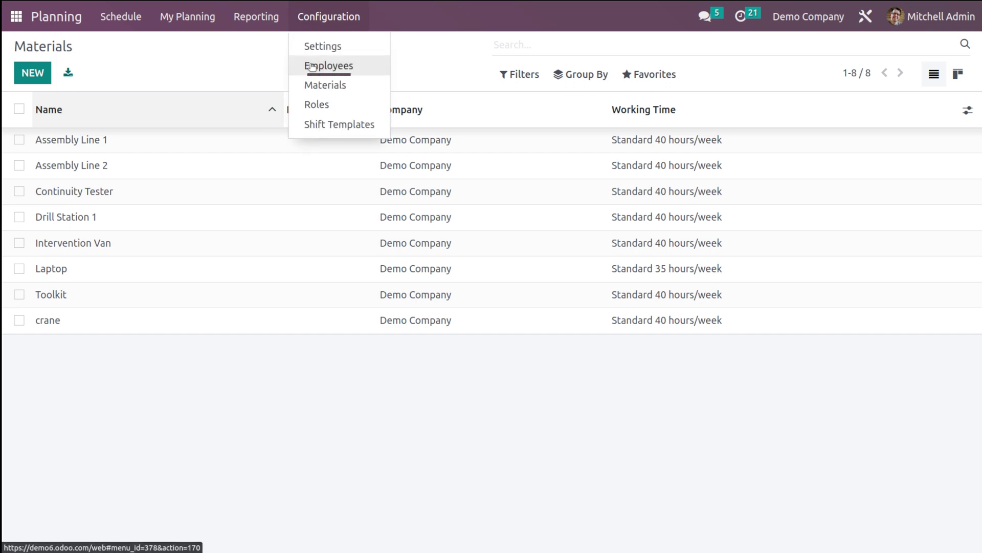
pyautogui.click(311, 66)
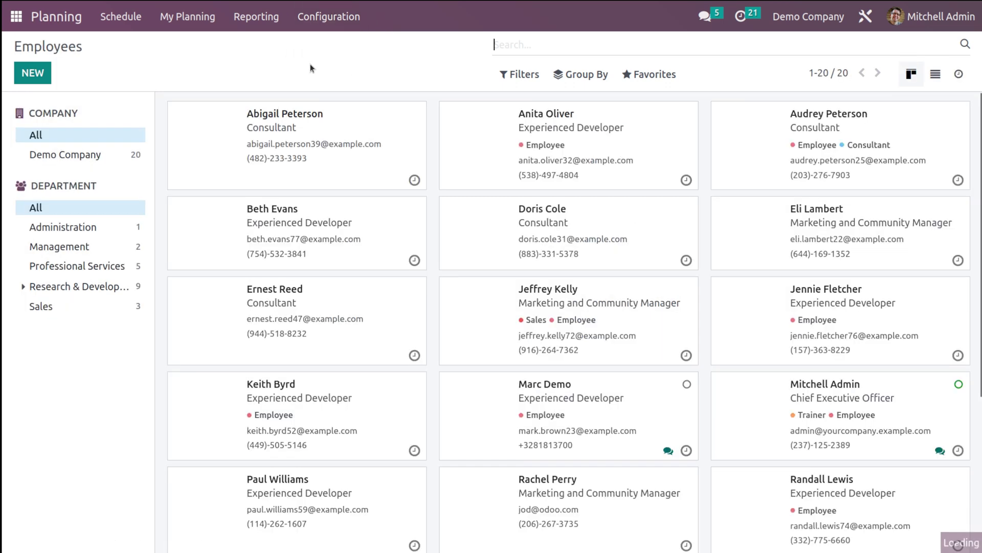
pyautogui.scroll(-4, 304, 308)
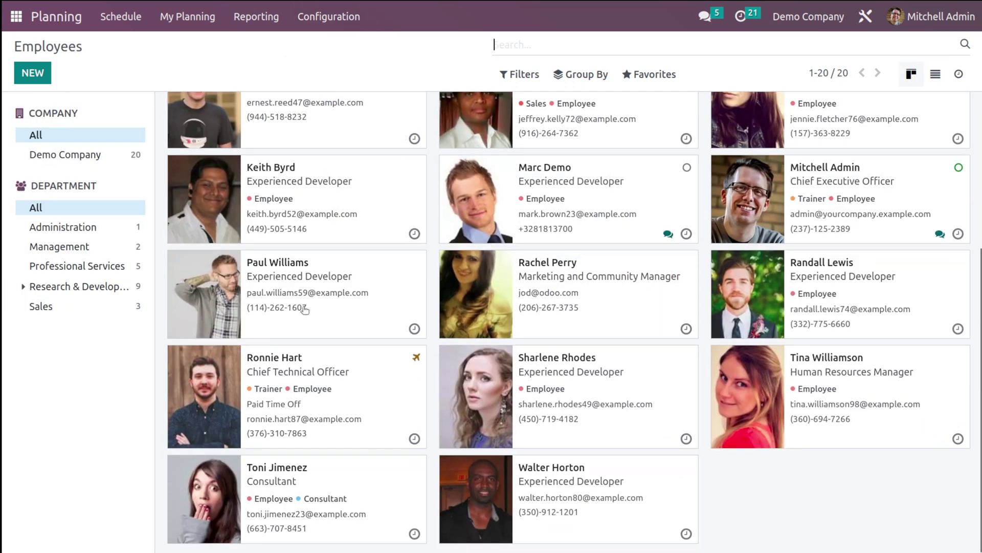
pyautogui.scroll(4, 304, 309)
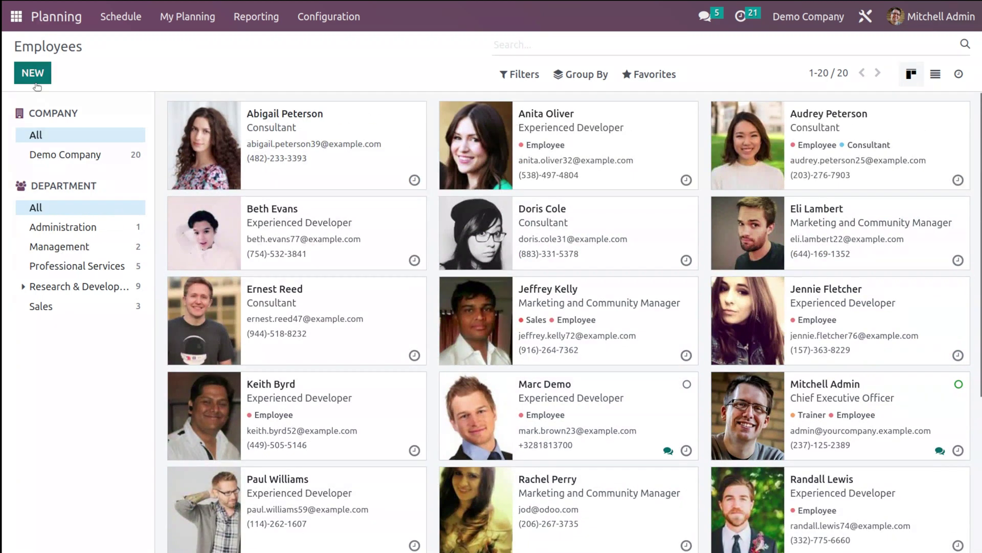
# - Open a blank employee form and review its work information, including the approvers, schedule and planning role fields
pyautogui.click(42, 76)
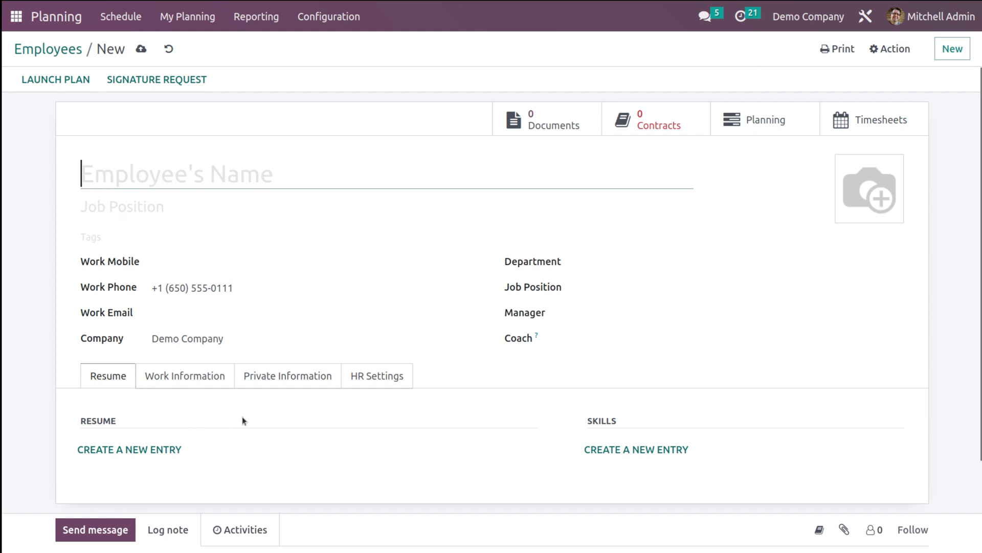
pyautogui.scroll(-2, 236, 458)
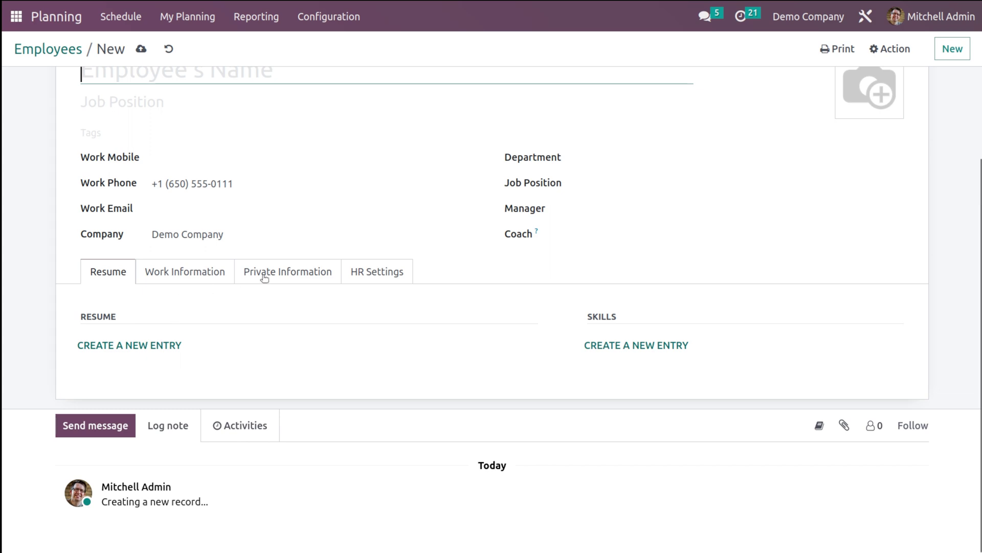
pyautogui.click(204, 278)
pyautogui.scroll(-5, 215, 461)
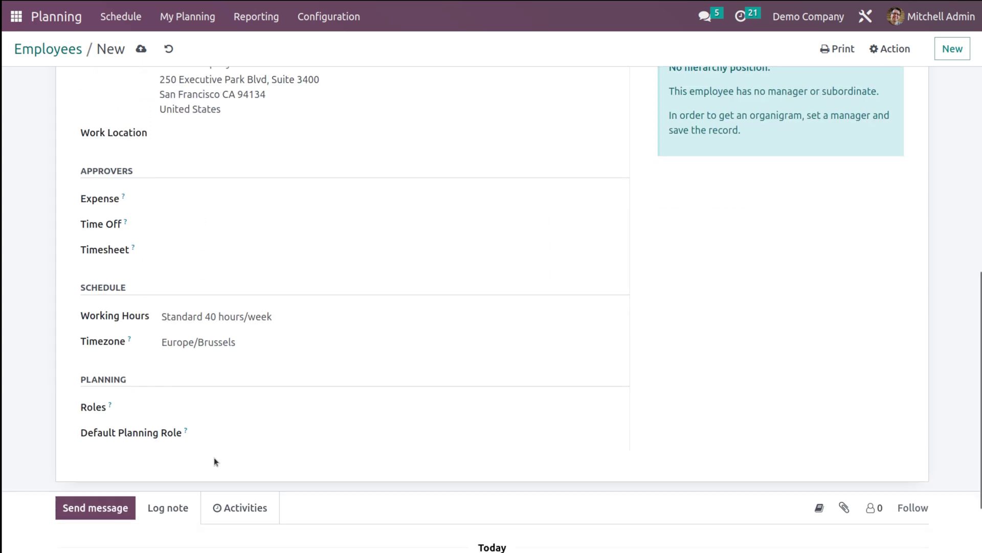
pyautogui.scroll(7, 215, 461)
# - Review the private information and HR settings of the blank employee form, and return to the employee list
pyautogui.click(310, 351)
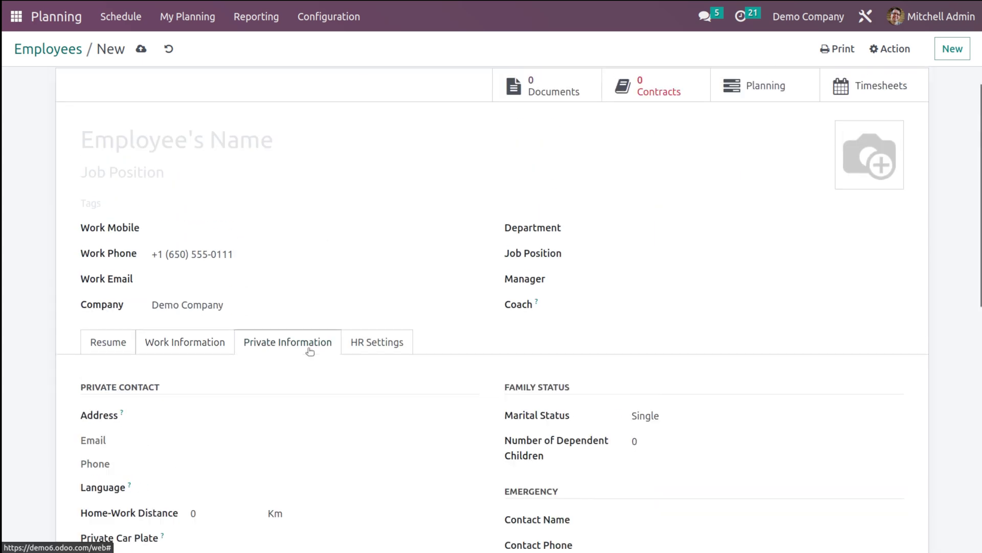
pyautogui.scroll(-6, 310, 350)
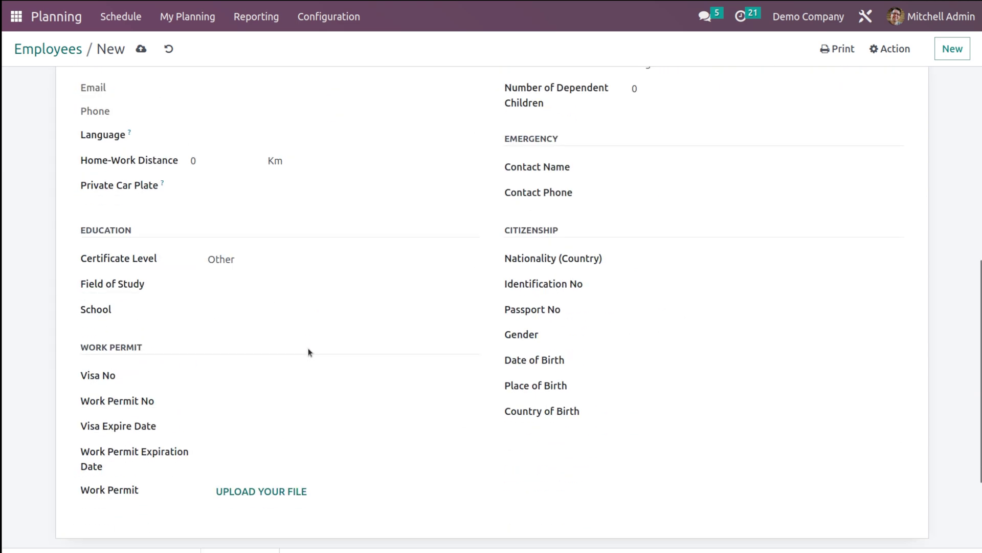
pyautogui.scroll(2, 321, 316)
pyautogui.click(377, 134)
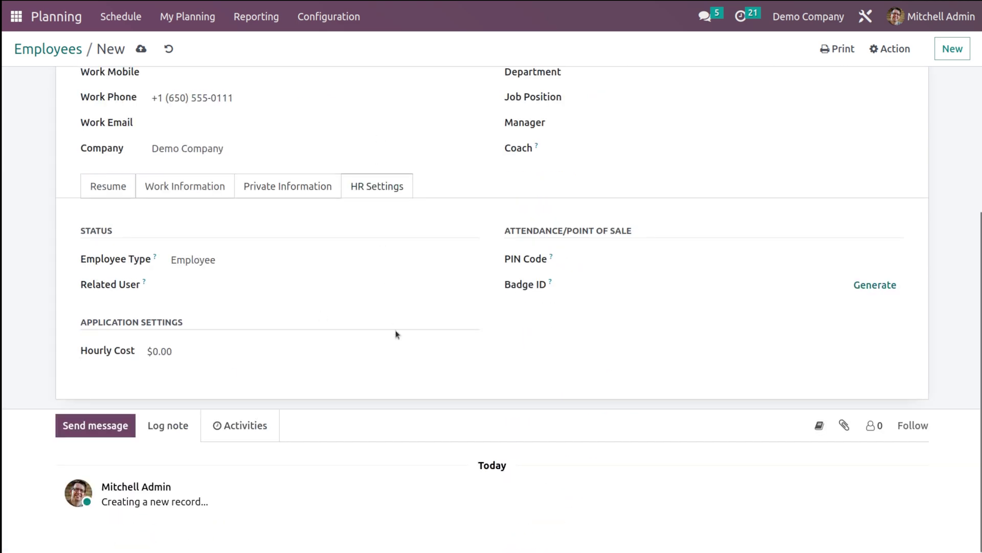
pyautogui.scroll(4, 395, 334)
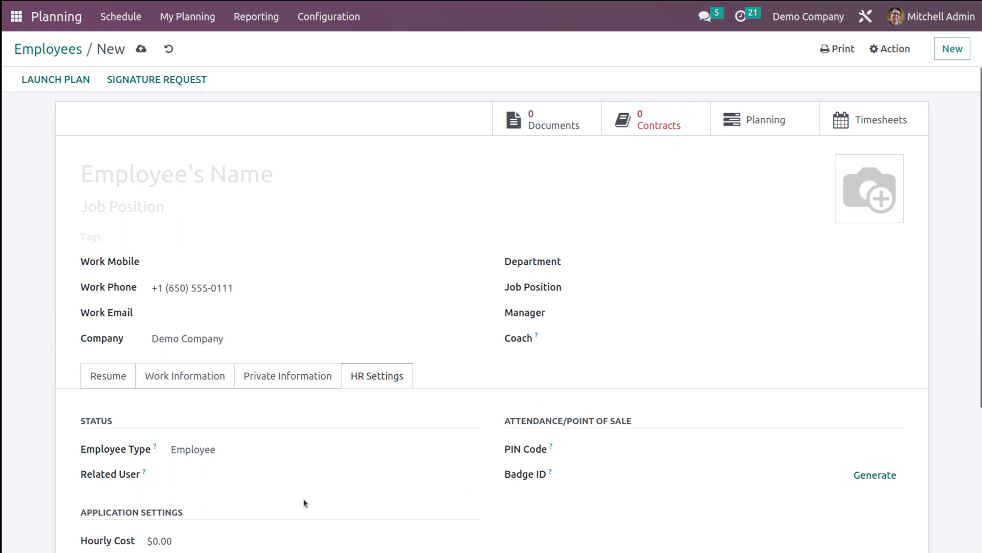
pyautogui.scroll(-4, 303, 502)
pyautogui.scroll(4, 302, 501)
pyautogui.click(49, 50)
# - Allow employees to unassign themselves from shifts in the Planning settings, with a deadline of 5 days before the shift, and save
pyautogui.click(305, 28)
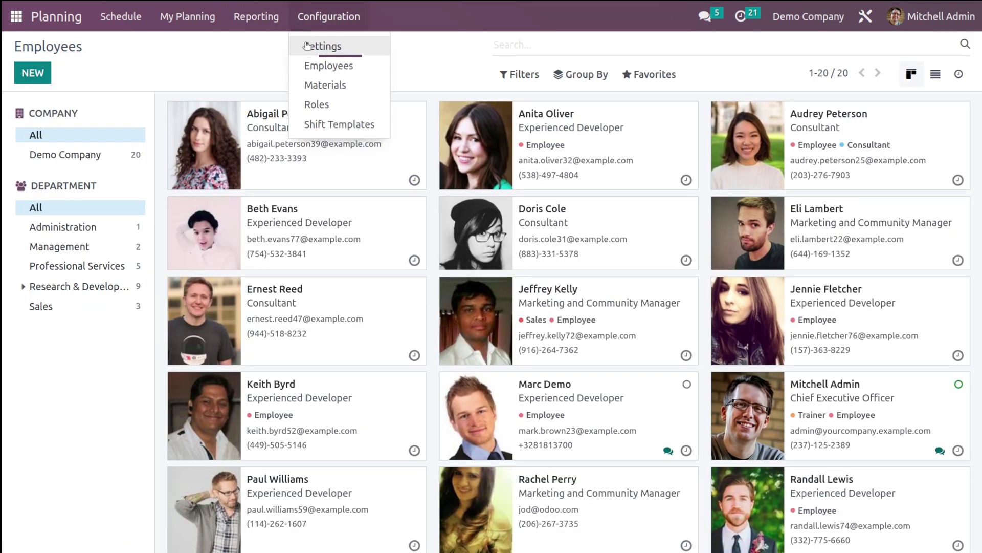
pyautogui.click(306, 46)
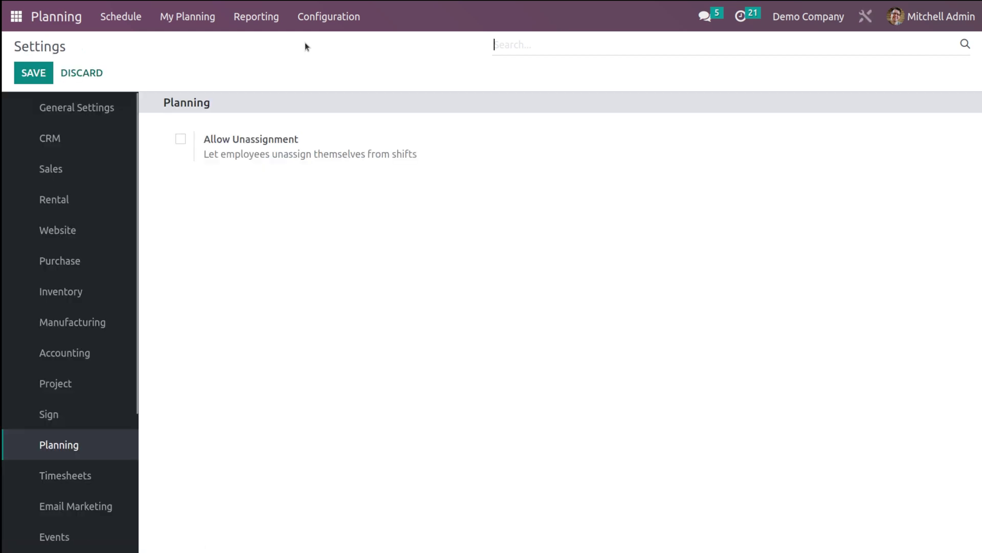
pyautogui.click(181, 141)
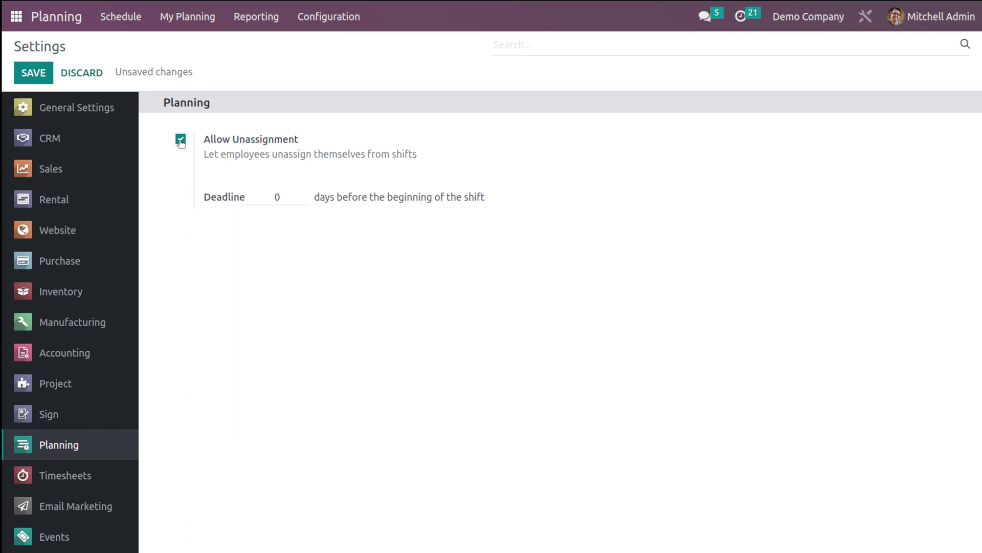
pyautogui.click(283, 197)
pyautogui.press('BackSpace')
pyautogui.write('5')
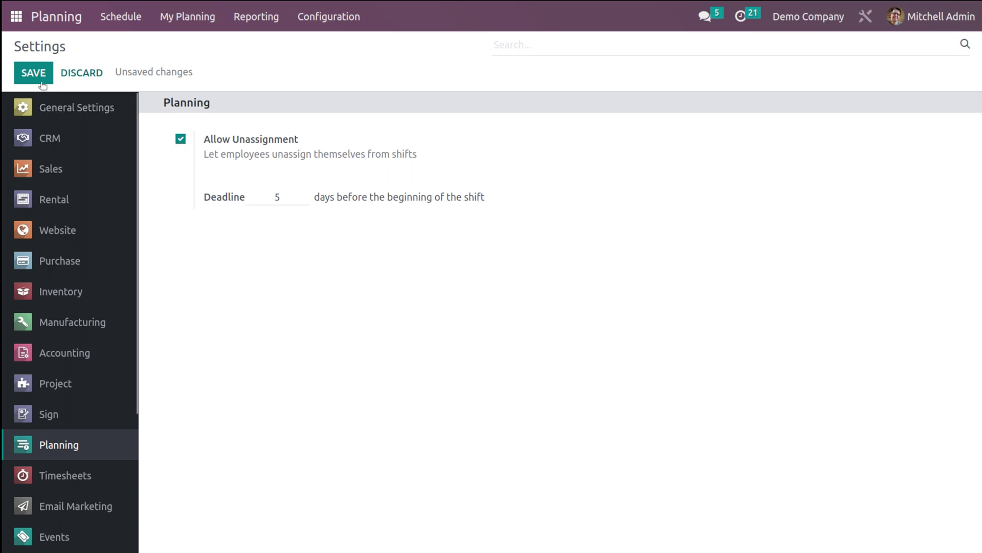
pyautogui.click(28, 73)
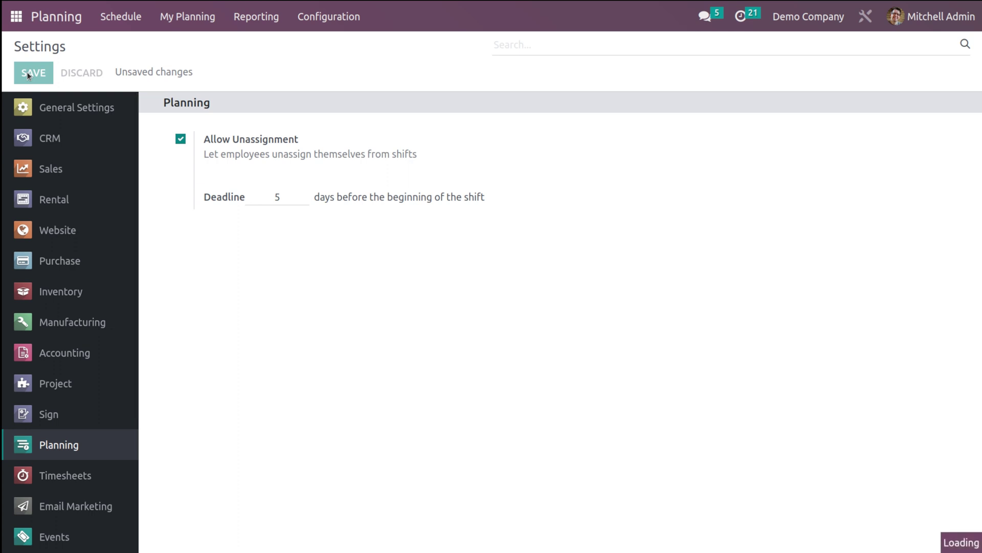